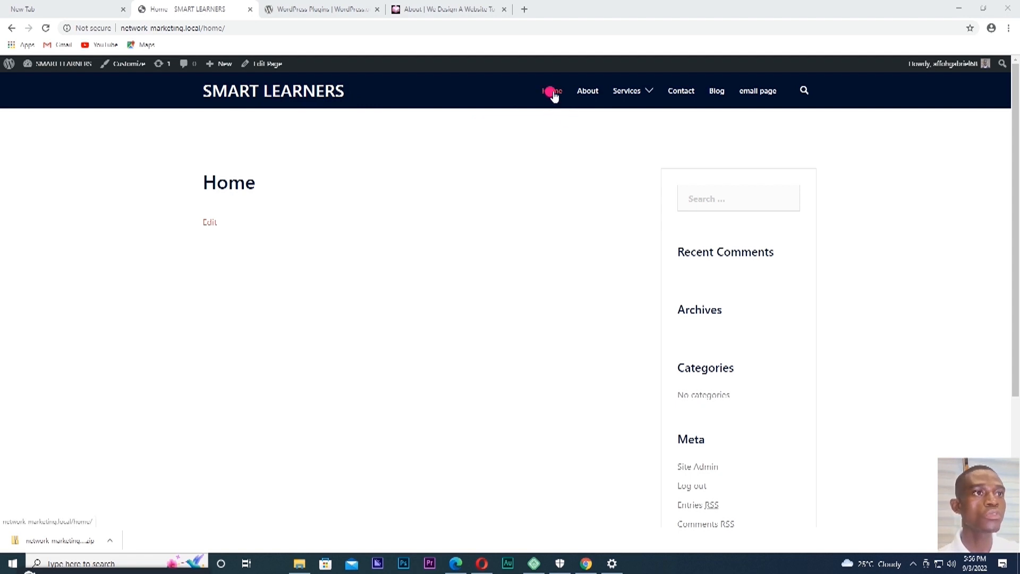
View the SMART LEARNERS site's Home and About pages and compare them with the WEBAFFOHGH About page
left_click(550, 96)
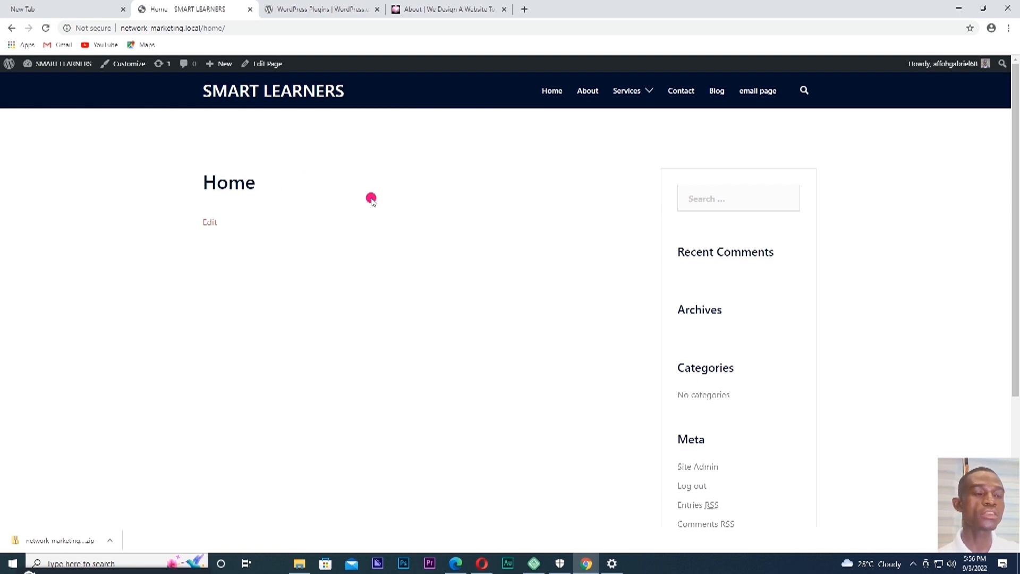
left_click(582, 93)
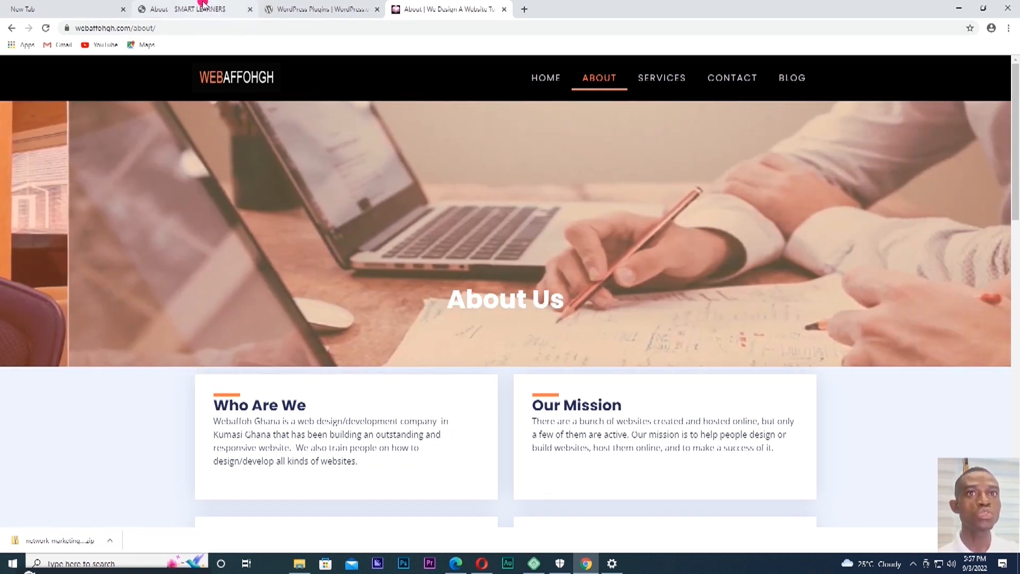
left_click(204, 5)
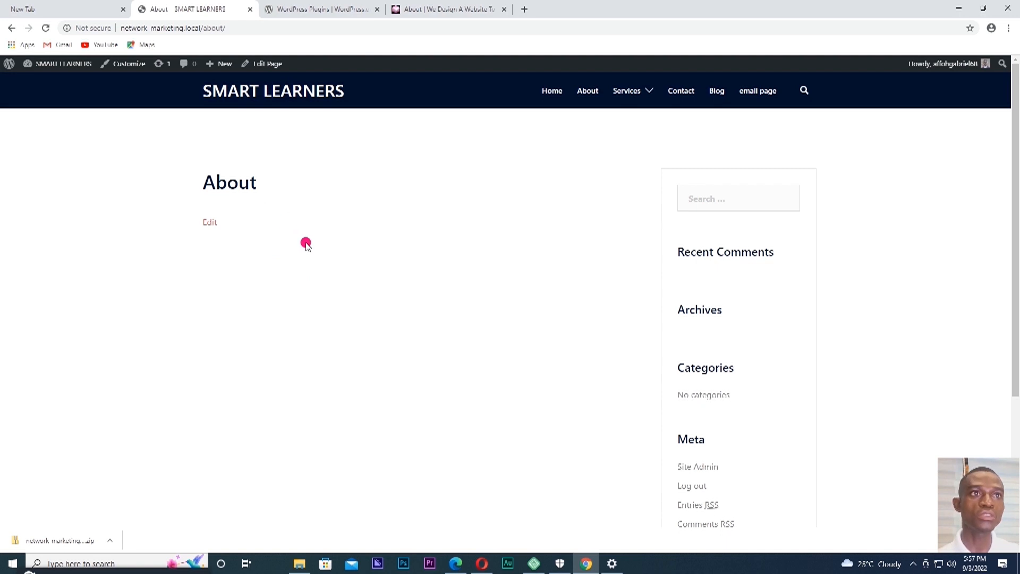
left_click(446, 9)
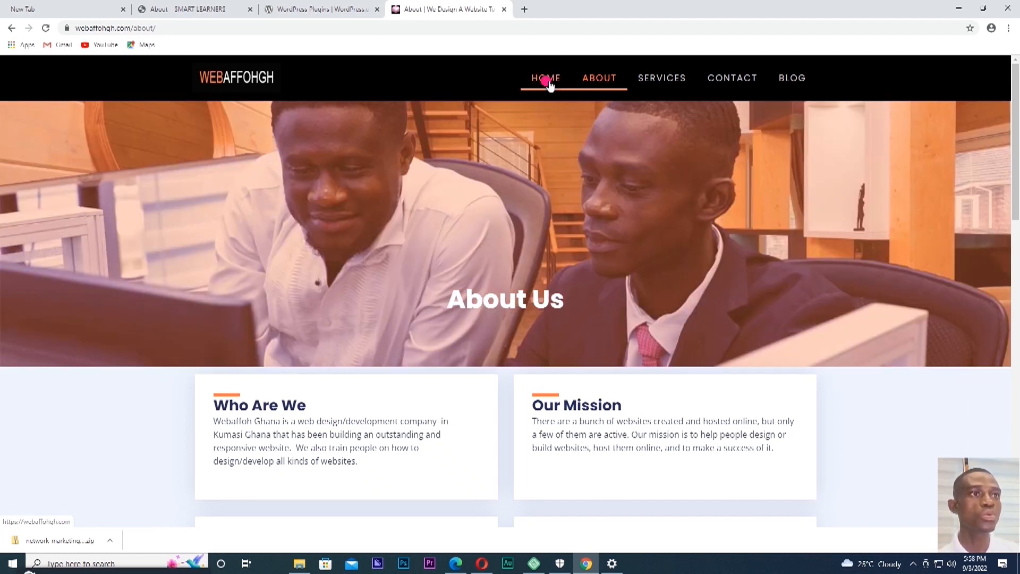
Open the WEBAFFOHGH home page and examine its sections from the hero banner to the footer, including What We Do and Latest News
left_click(546, 80)
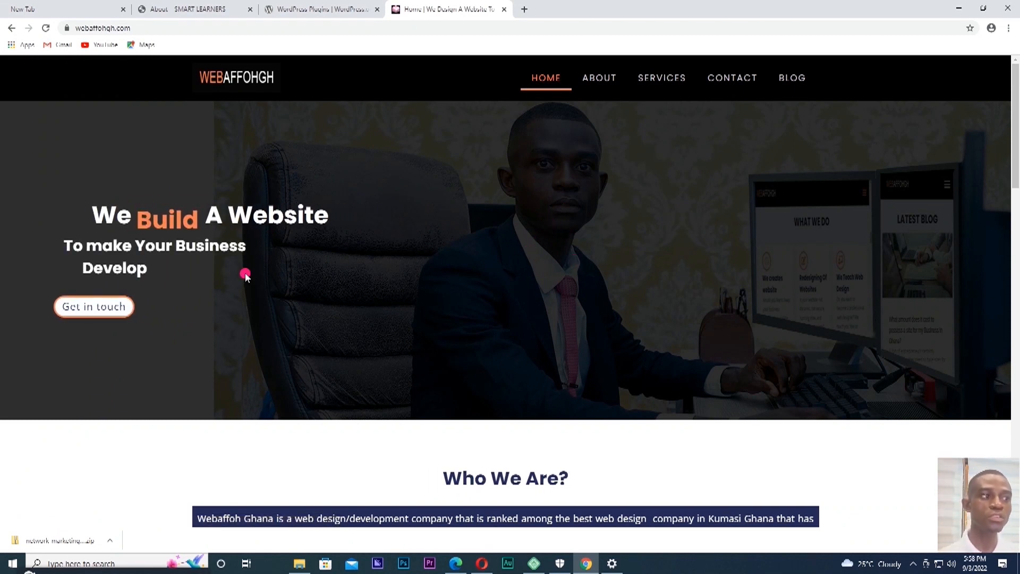
scroll(638, 283, "down", 3)
scroll(632, 290, "down", 7)
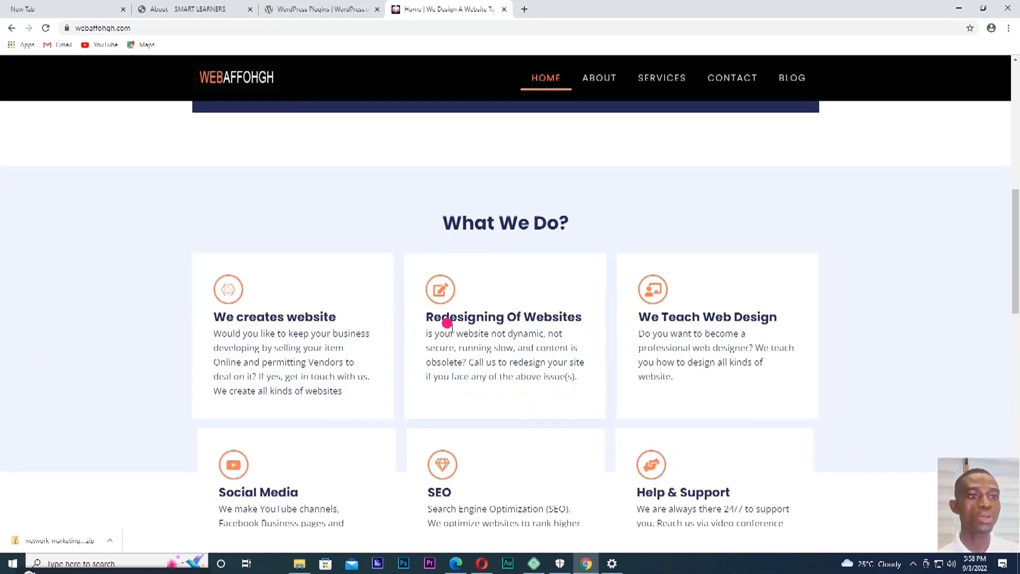
scroll(449, 324, "down", 2)
scroll(451, 339, "down", 5)
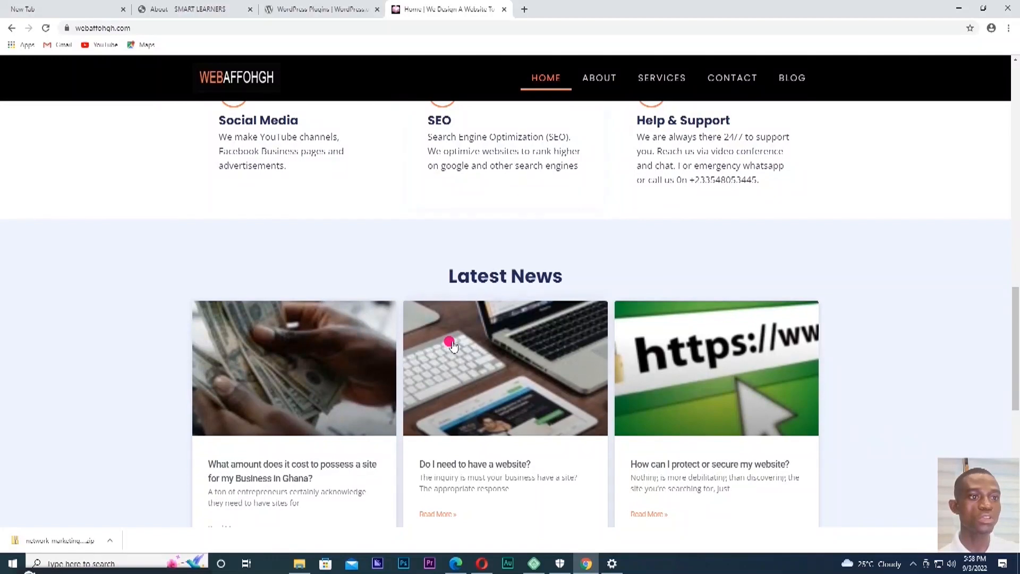
scroll(466, 425, "down", 6)
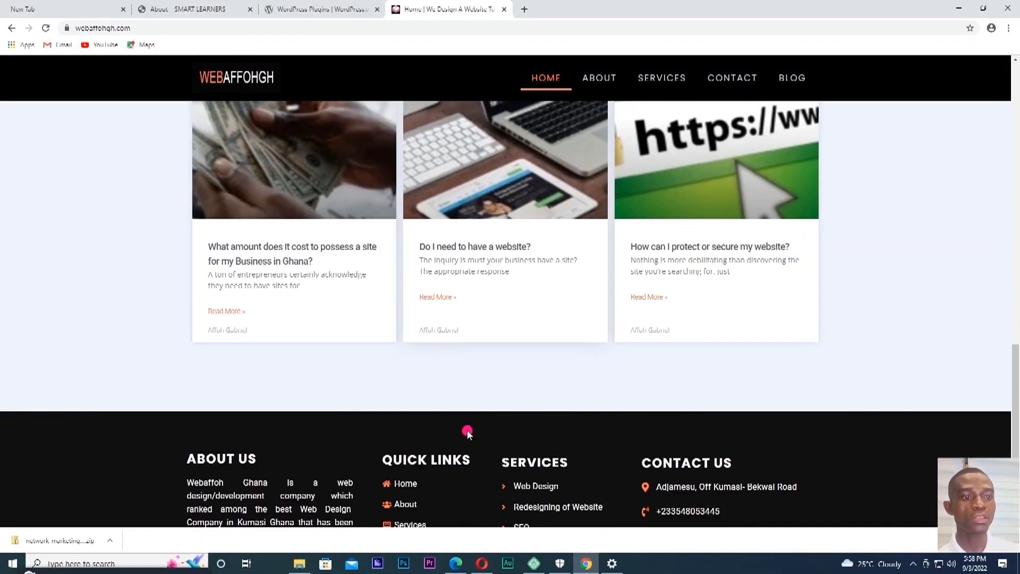
scroll(470, 409, "up", 5)
scroll(514, 281, "up", 3)
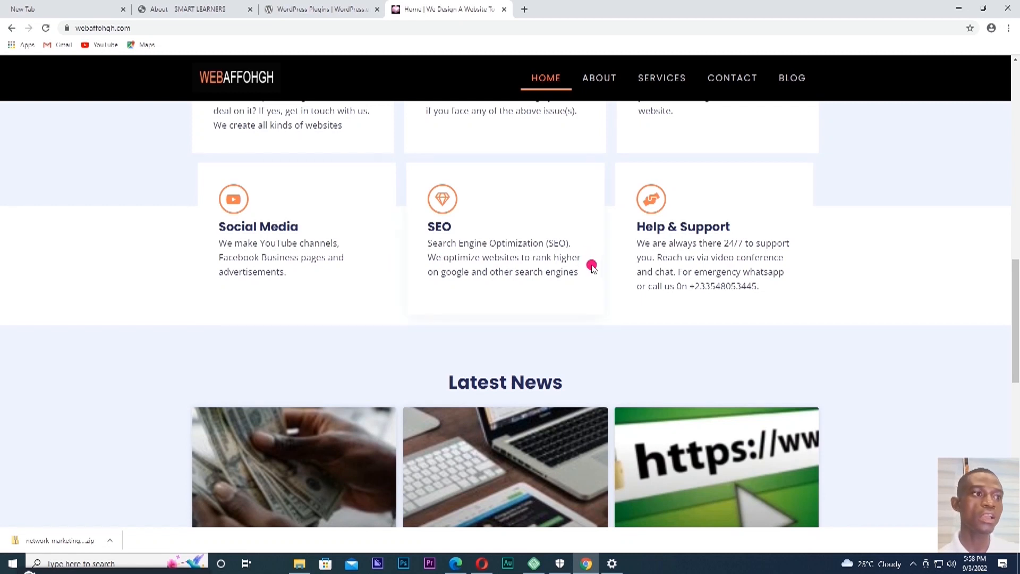
scroll(591, 265, "up", 5)
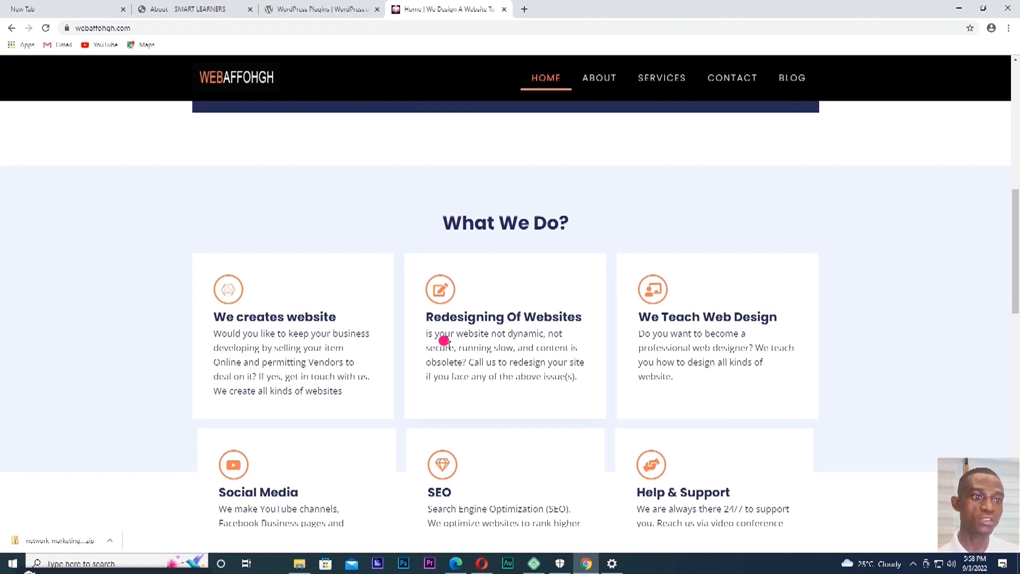
key("ctrl+2")
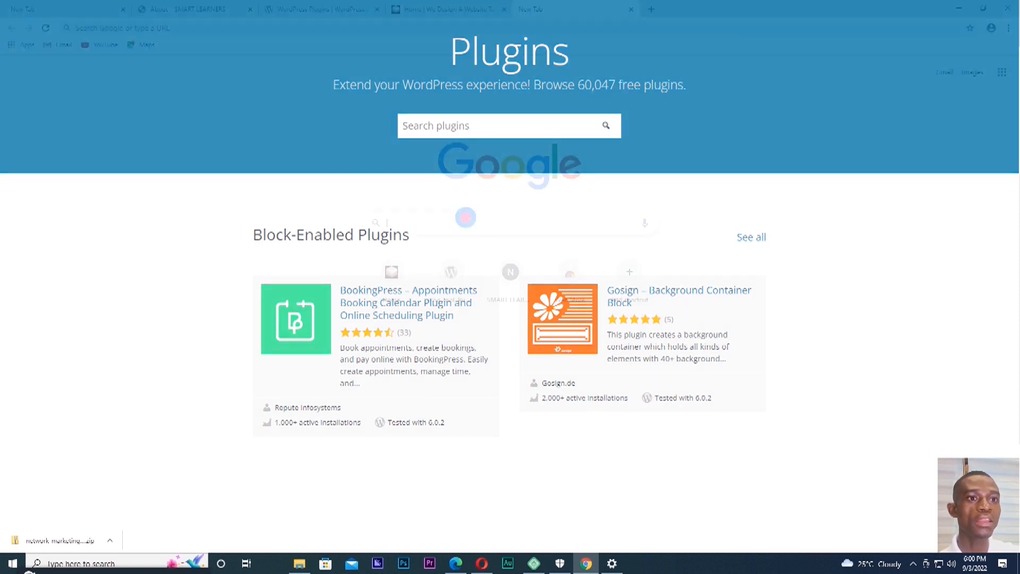
left_click(468, 220)
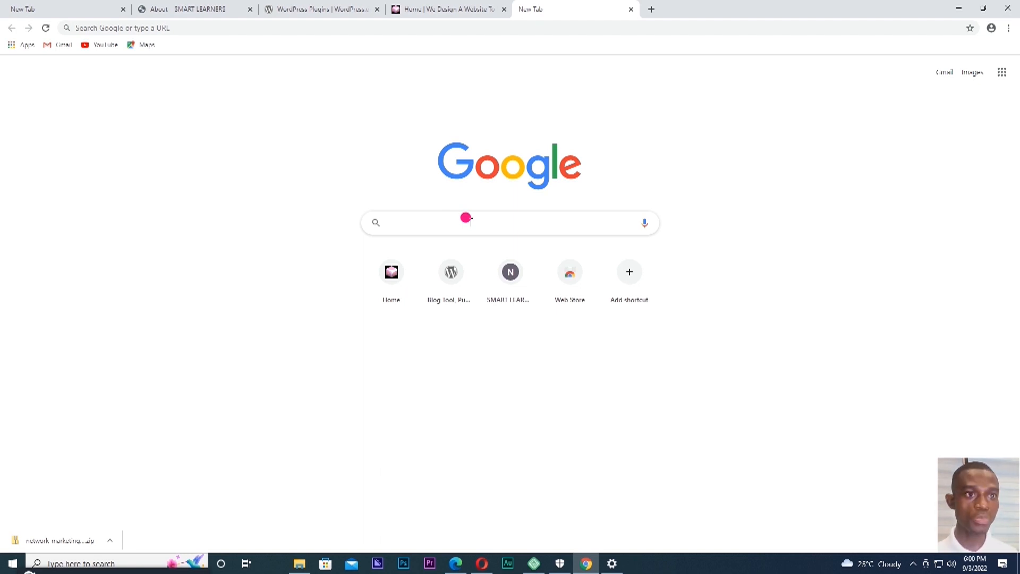
type("ww")
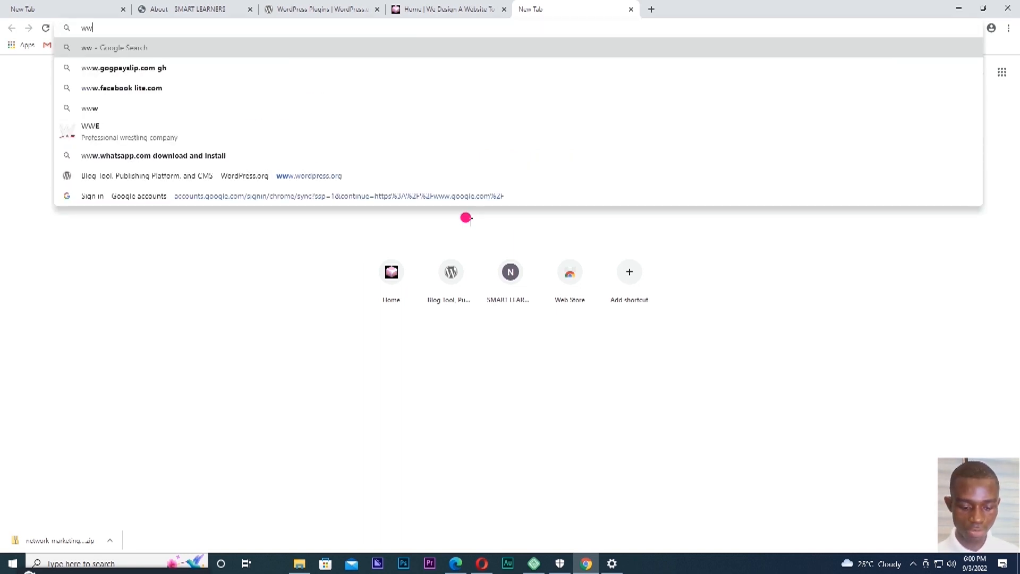
type("w.w")
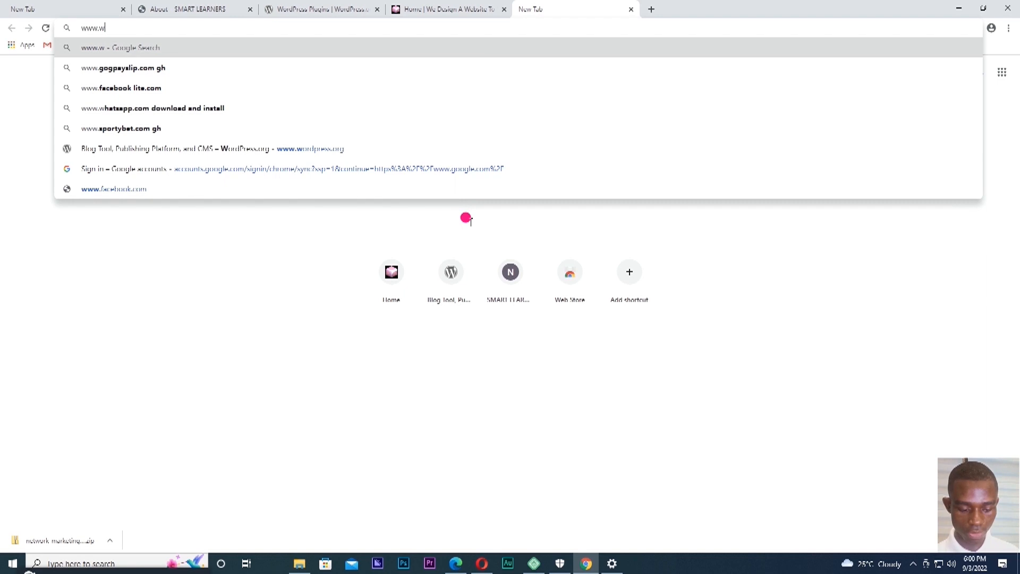
type("ordp")
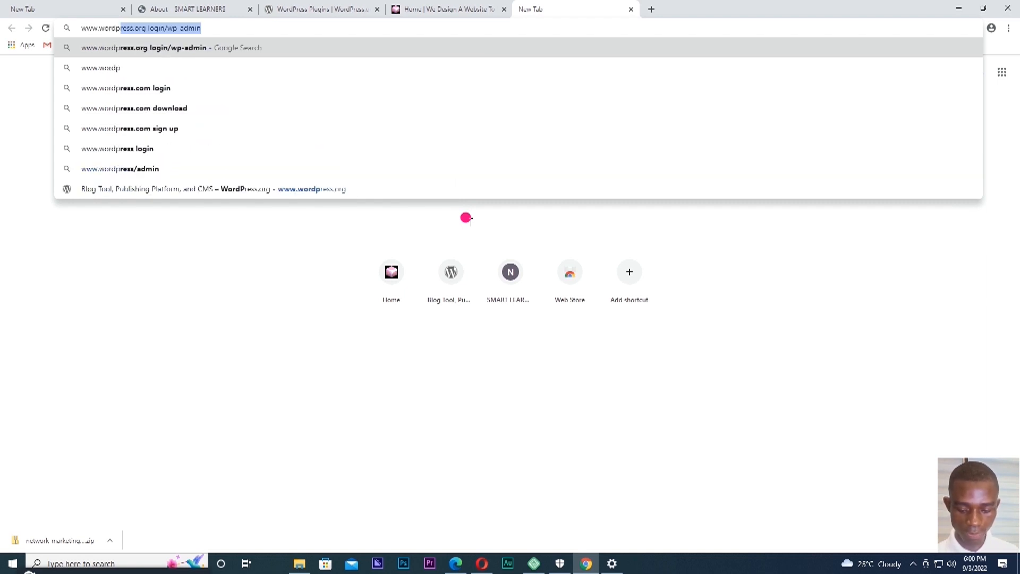
type("ress")
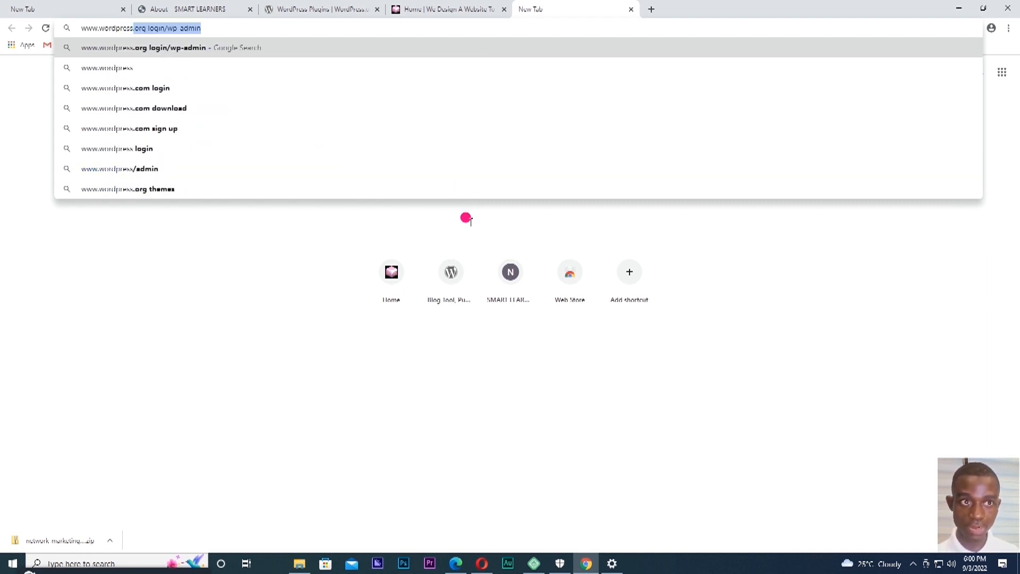
type(".org")
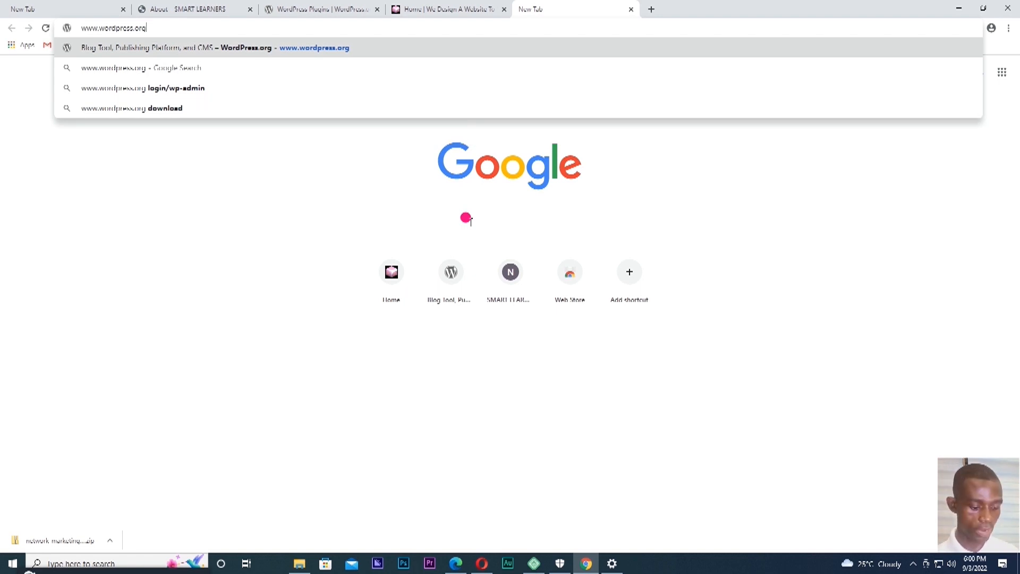
key("Return")
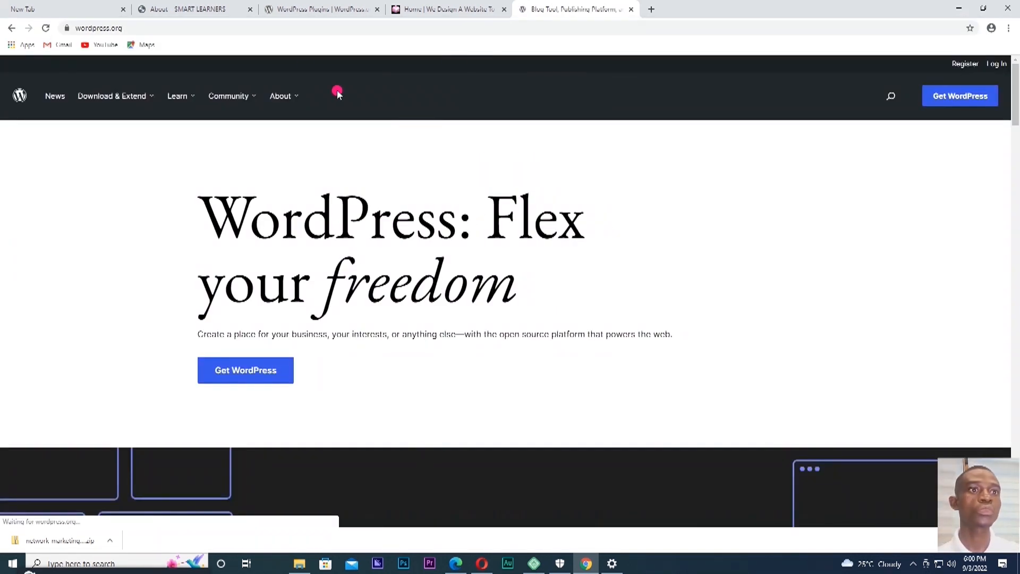
Open the WordPress.org plugin directory and search it for "ecommerce"
left_click(308, 9)
mouse_move(102, 103)
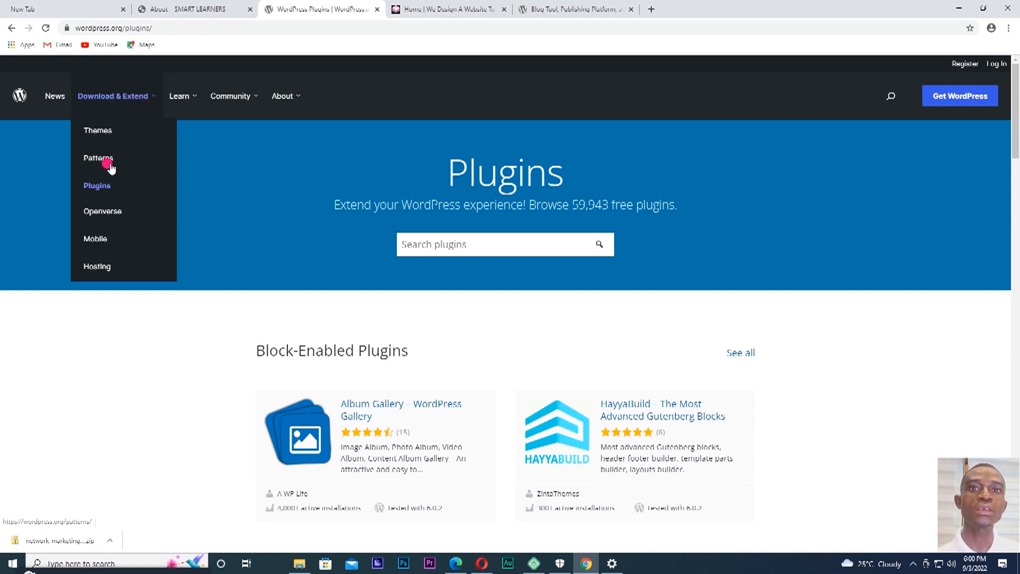
left_click(106, 189)
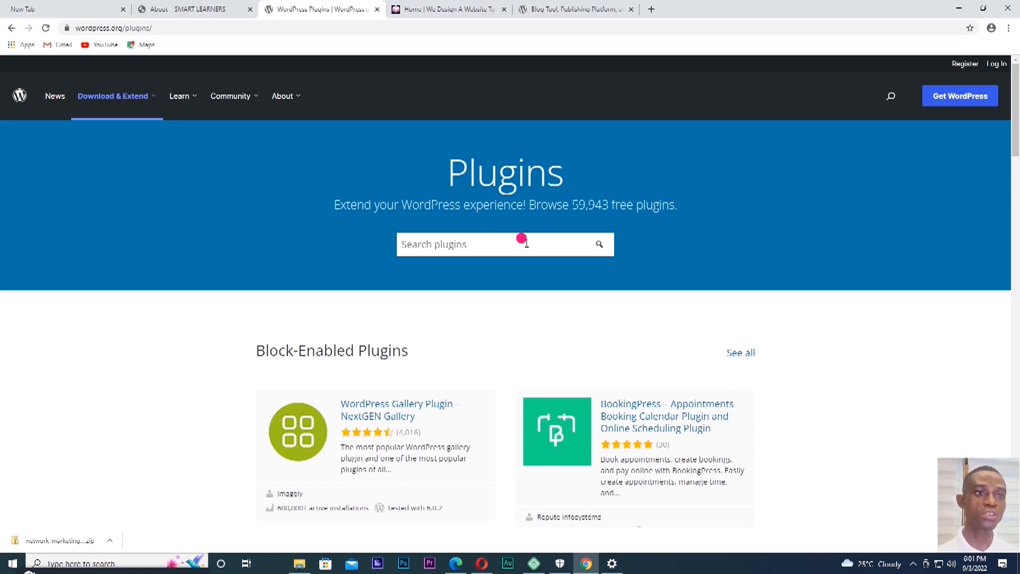
type("ecommerce")
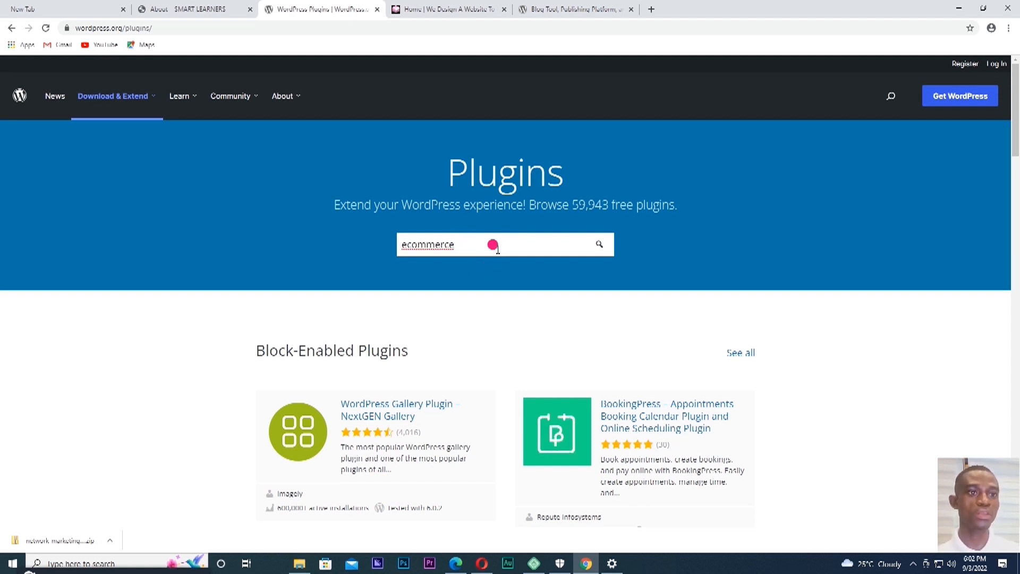
key("Return")
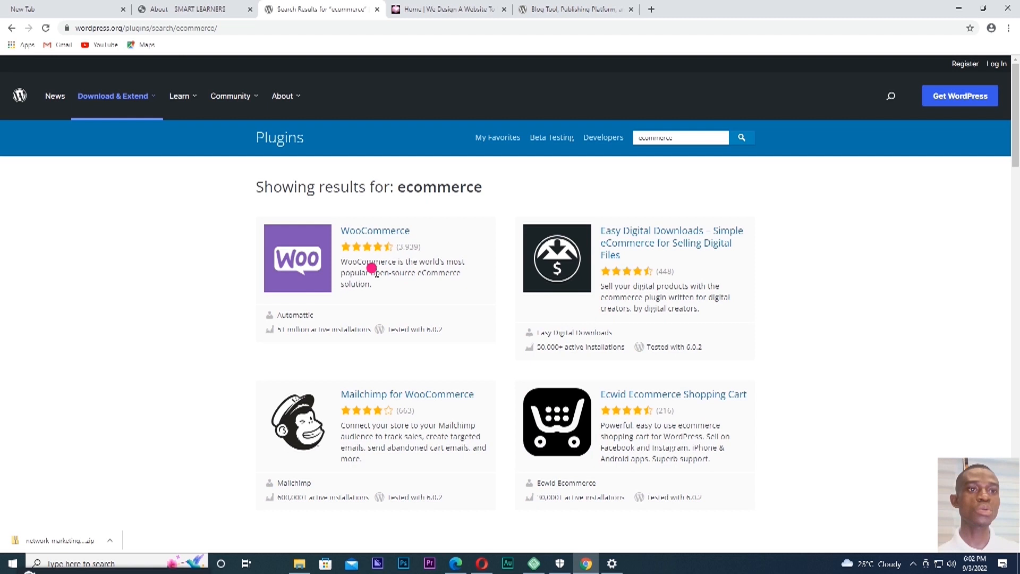
Look through the ecommerce plugin results, from WooCommerce down the list and back to the first entries
scroll(526, 319, "down", 5)
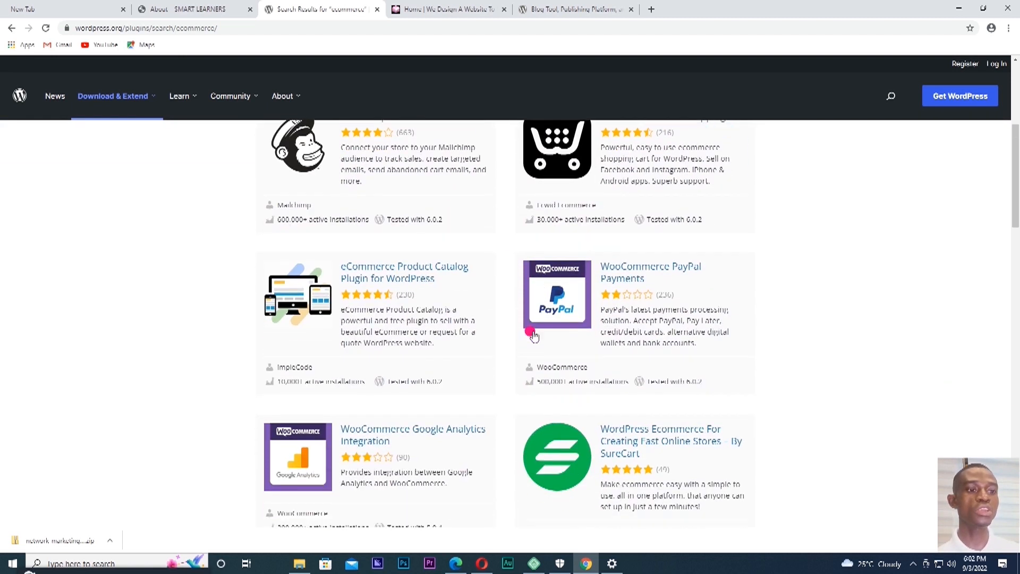
scroll(532, 336, "down", 15)
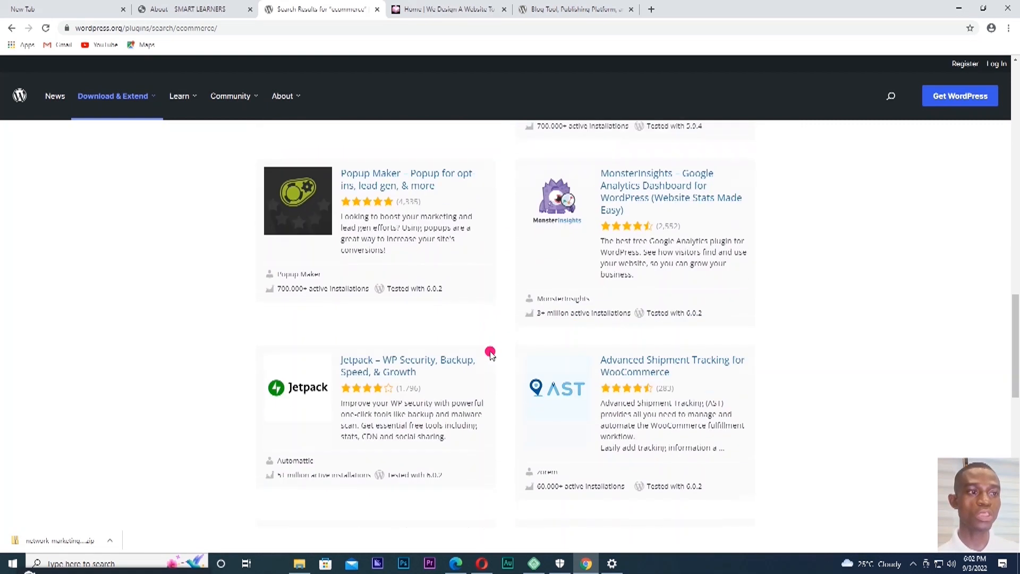
scroll(491, 355, "down", 5)
scroll(490, 353, "up", 8)
scroll(472, 325, "up", 10)
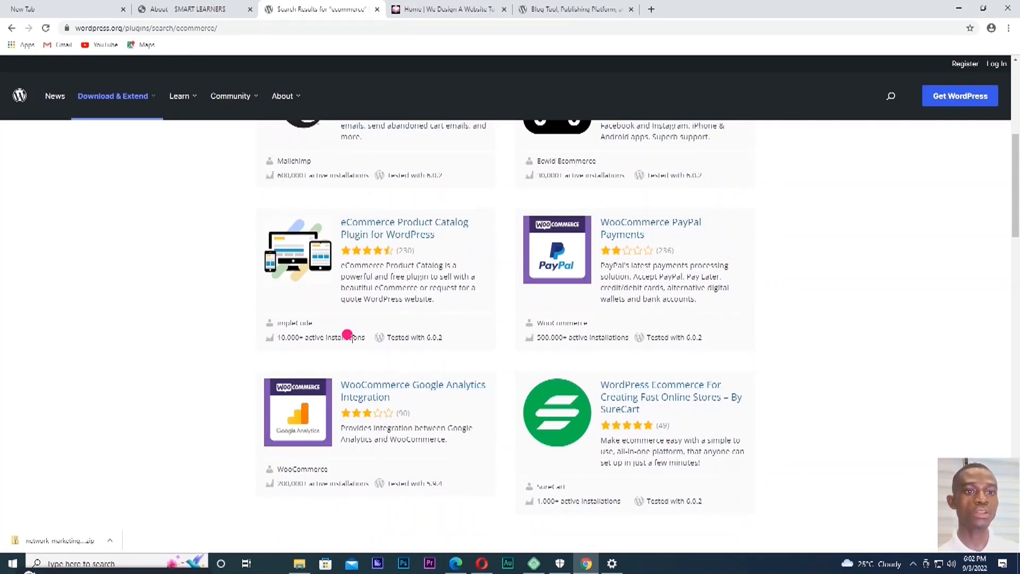
scroll(351, 336, "up", 6)
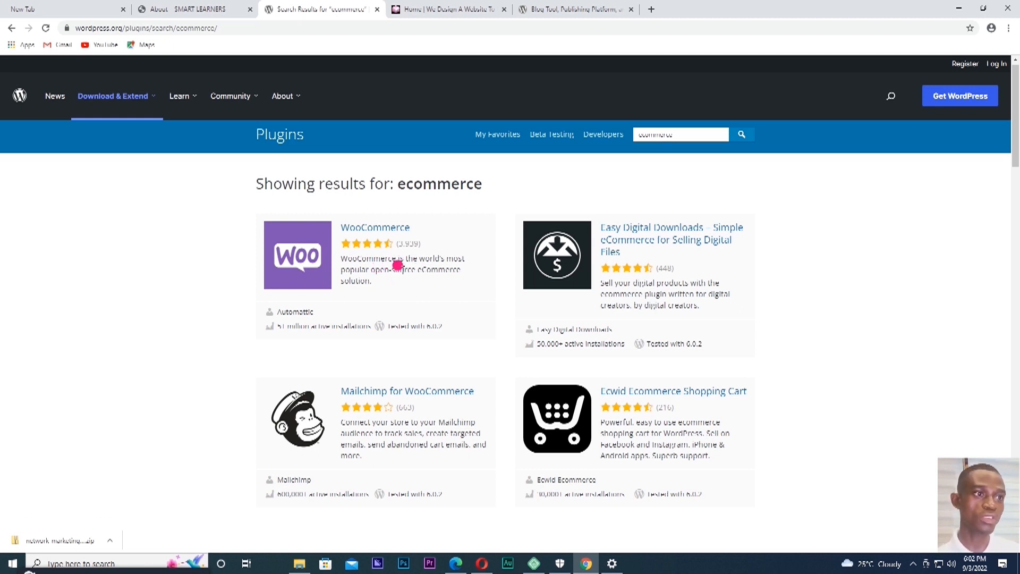
Search the plugin directory for "forms"
double_click(689, 136)
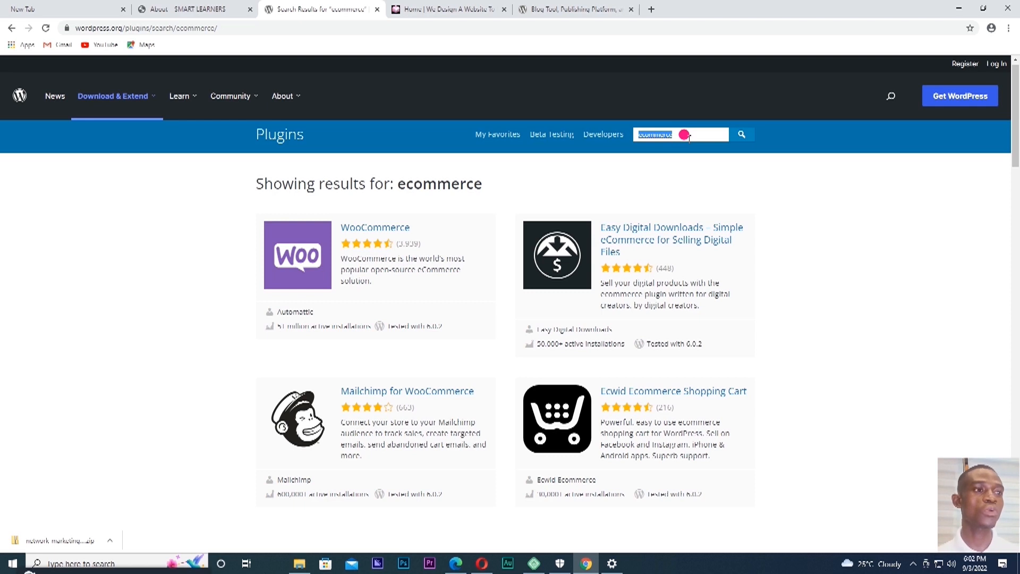
type("fu")
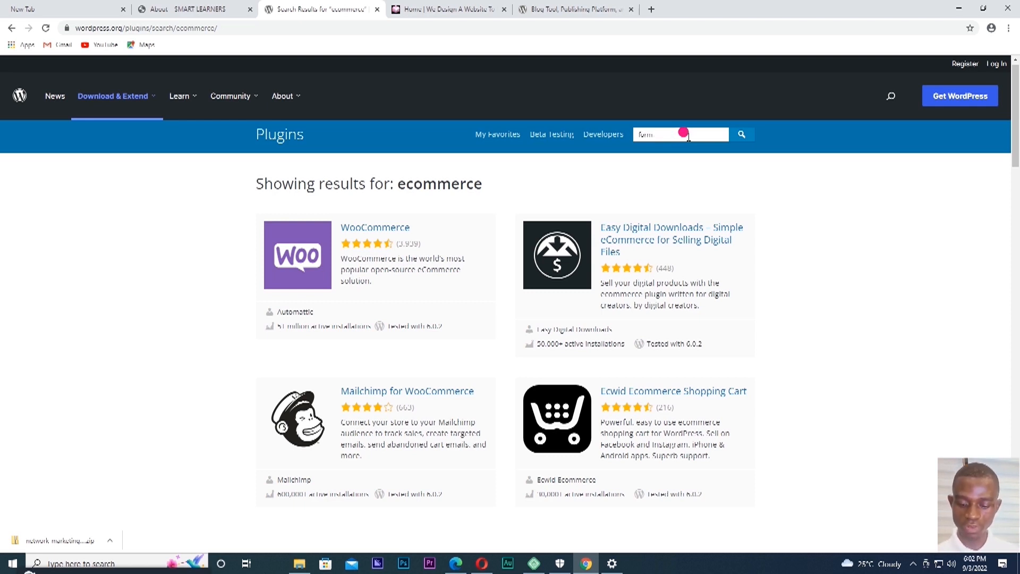
type("rms")
key("Return")
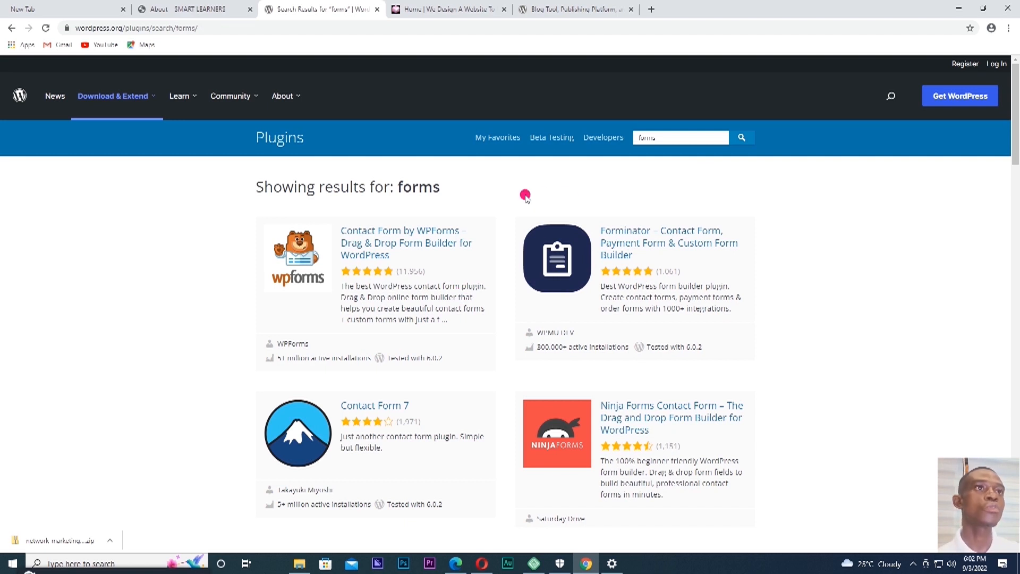
Open the WEBAFFOHGH Contact page and examine the name, email and message fields of its contact form
left_click(471, 11)
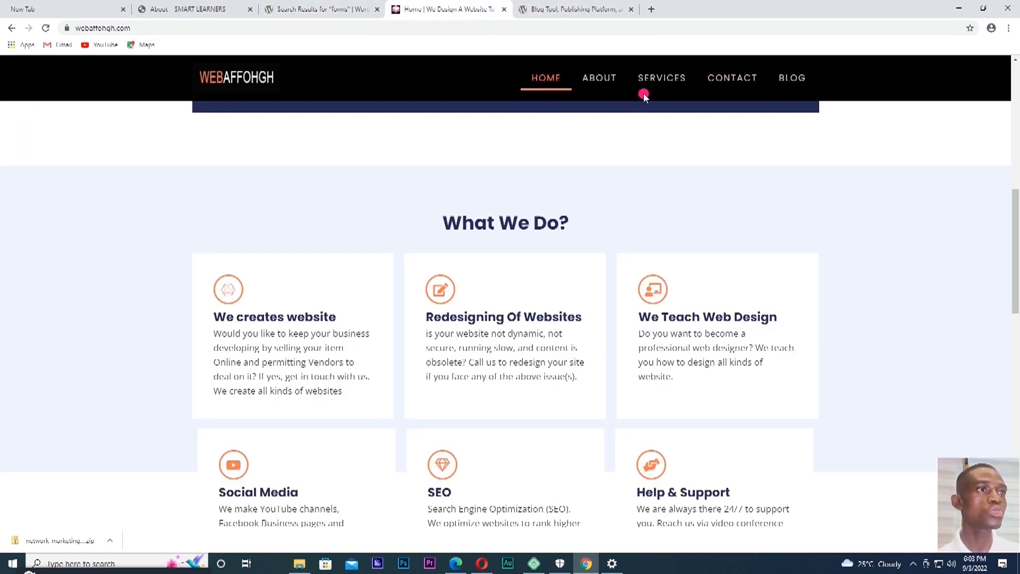
left_click(726, 81)
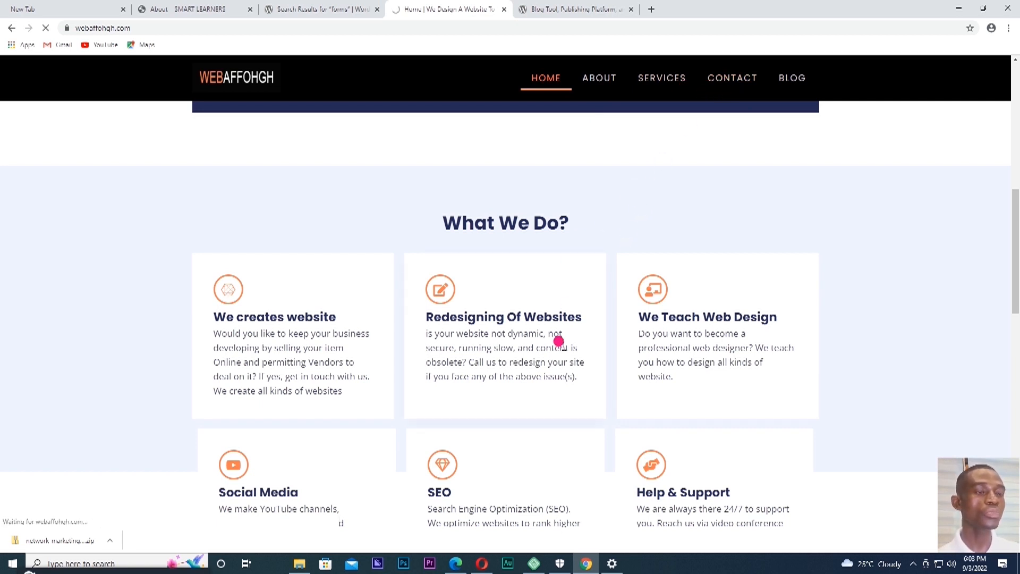
scroll(563, 348, "down", 3)
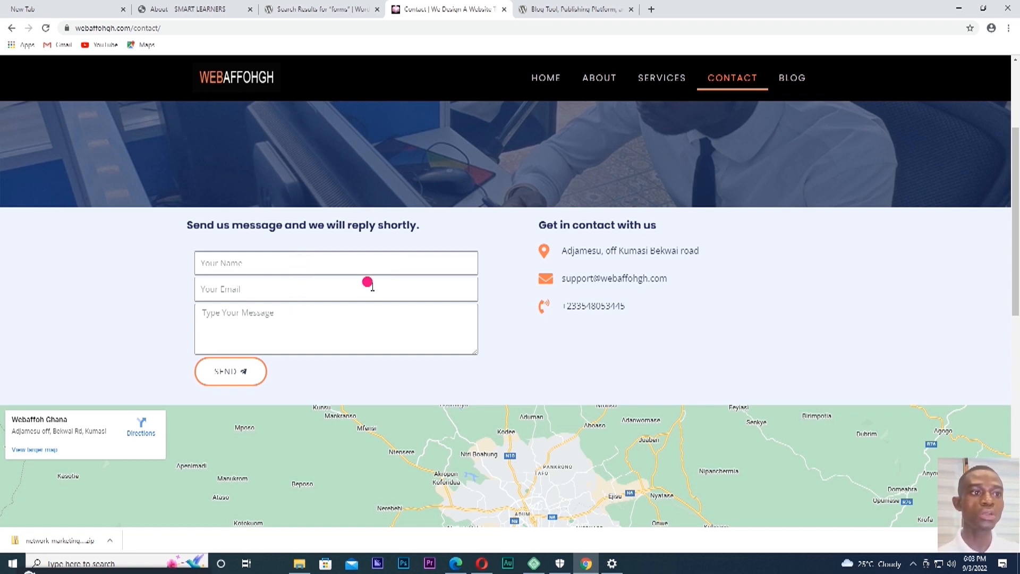
scroll(367, 283, "down", 1)
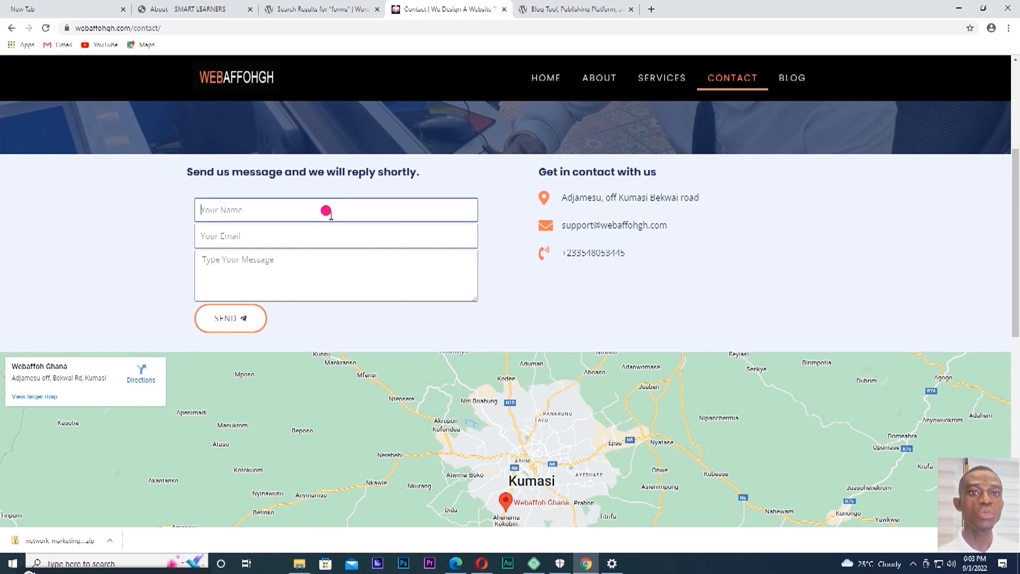
left_click(294, 246)
left_click(283, 272)
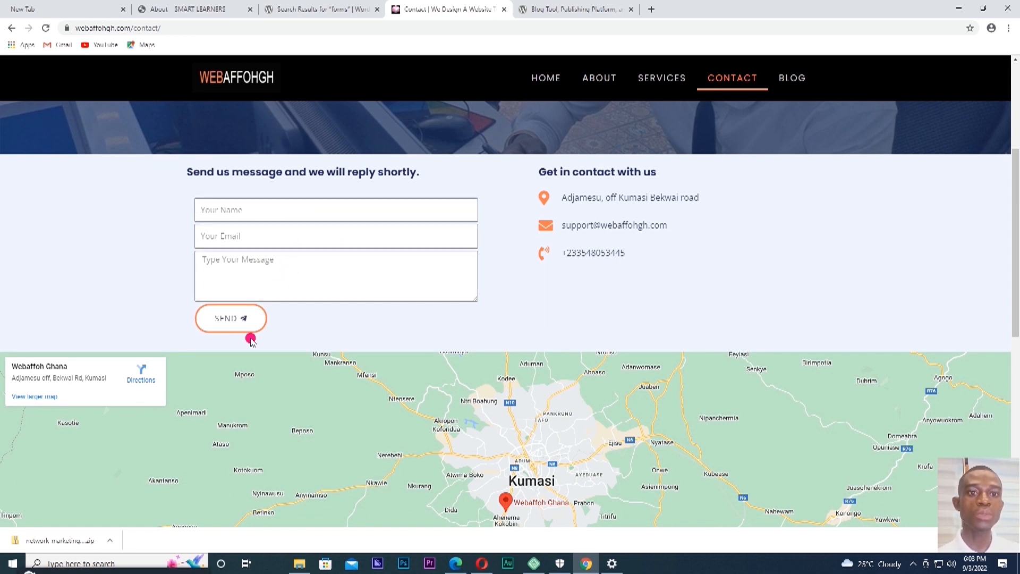
scroll(365, 258, "up", 1)
scroll(361, 266, "down", 1)
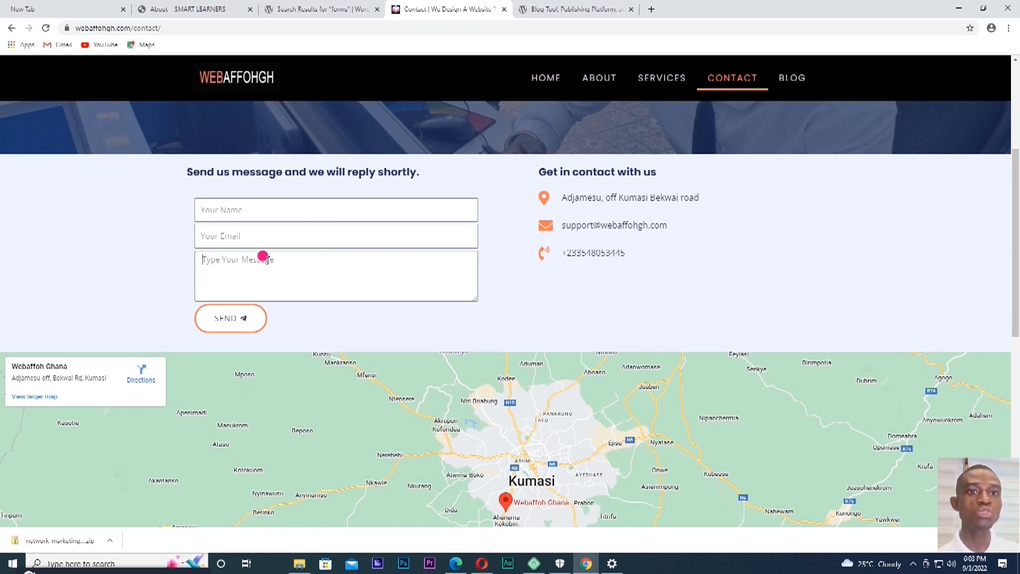
Return to the "forms" plugin directory results and open the Forminator plugin page in a separate tab
scroll(273, 254, "up", 1)
scroll(268, 249, "up", 3)
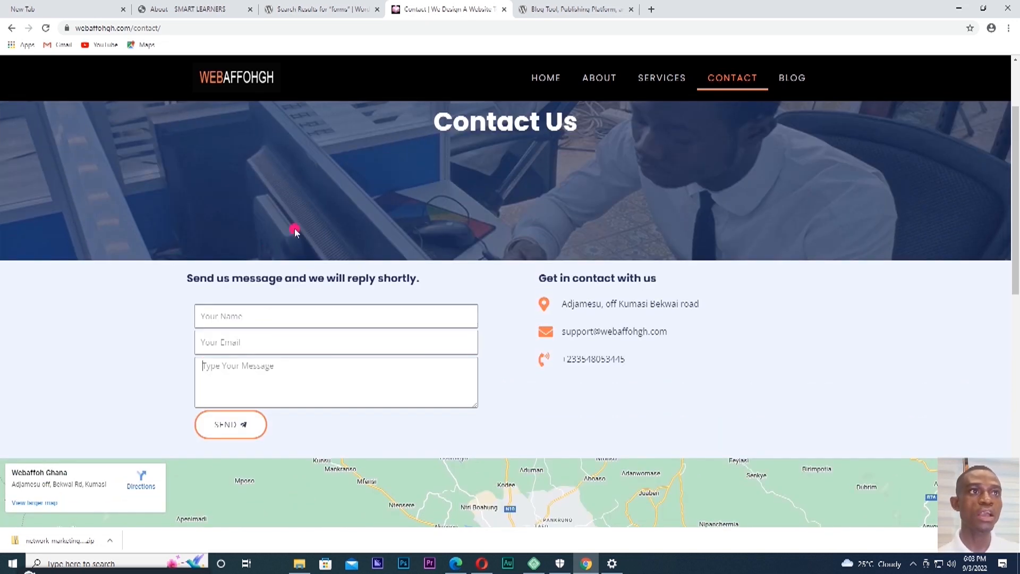
left_click(340, 9)
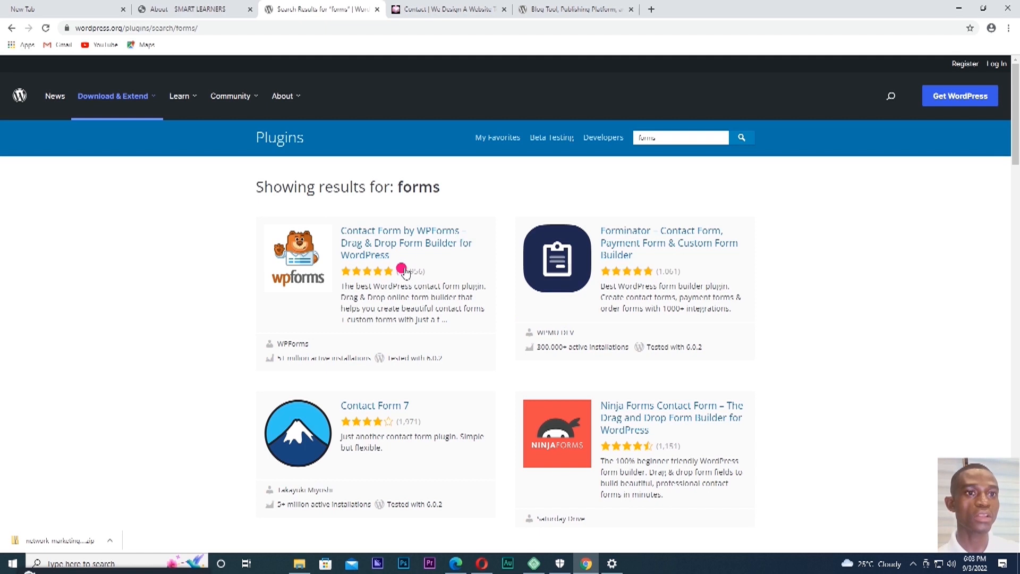
scroll(410, 250, "down", 1)
middle_click(554, 206)
scroll(558, 204, "up", 1)
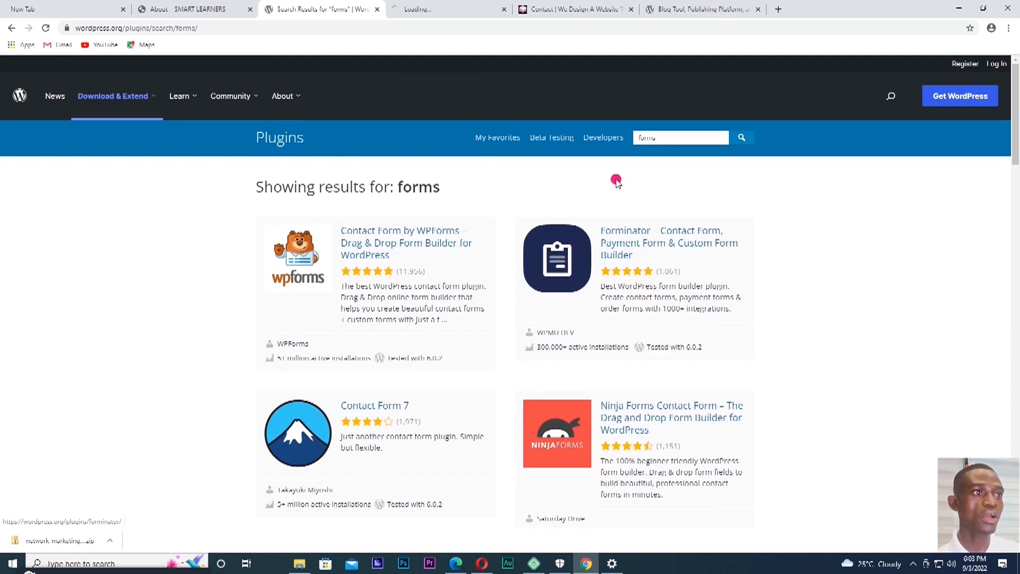
Look through the form plugins listed in the directory results and return to the first entries
left_click_drag(673, 137, 635, 138)
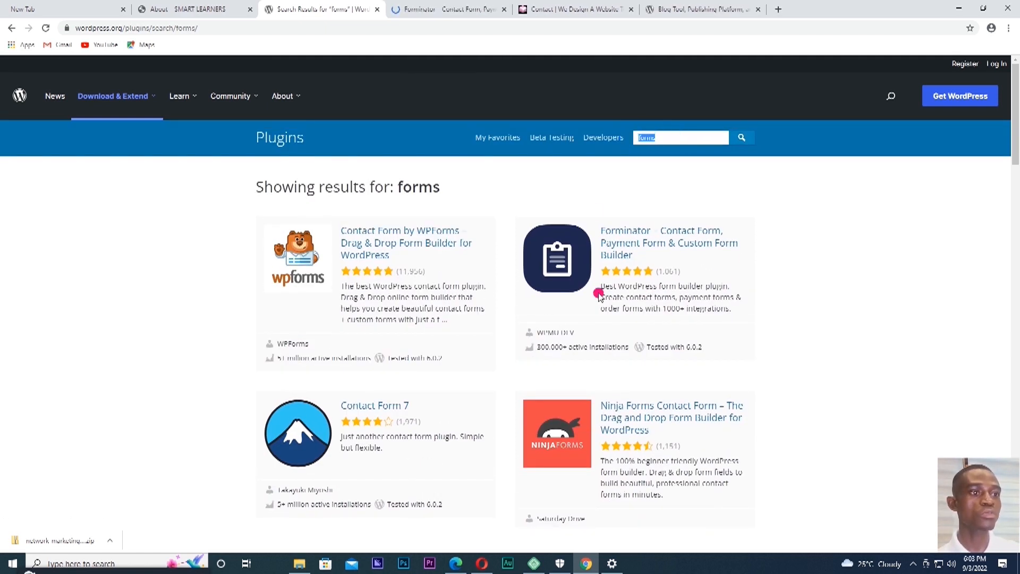
scroll(596, 348, "down", 5)
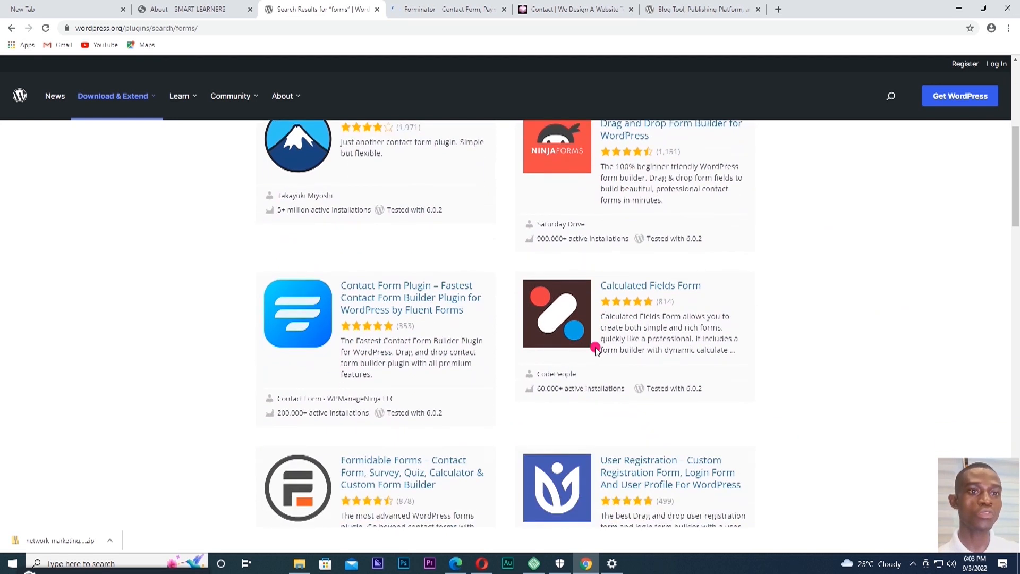
scroll(596, 347, "down", 2)
scroll(503, 369, "down", 5)
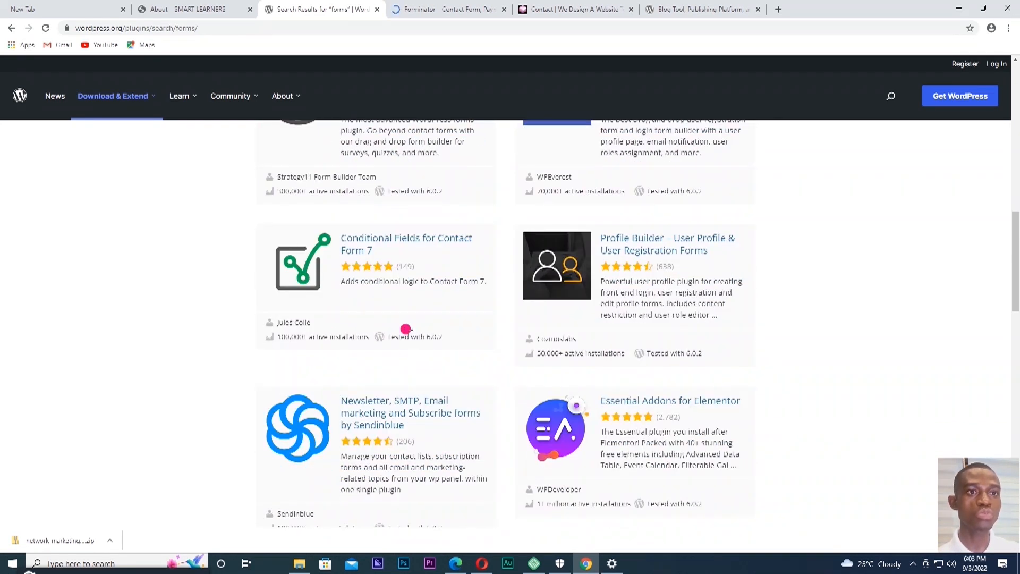
scroll(405, 330, "down", 8)
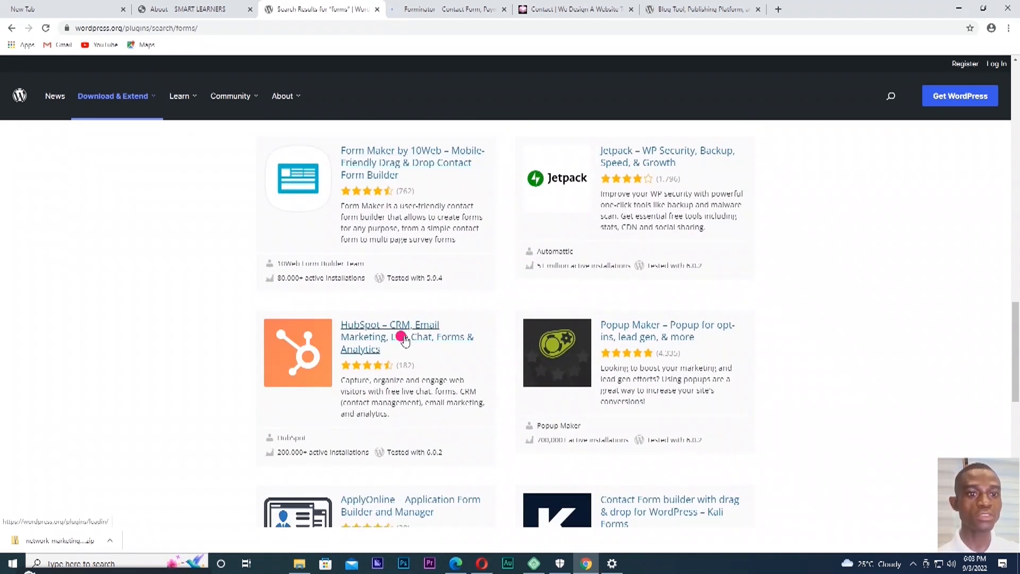
scroll(619, 361, "down", 4)
scroll(450, 370, "down", 3)
scroll(417, 357, "up", 3)
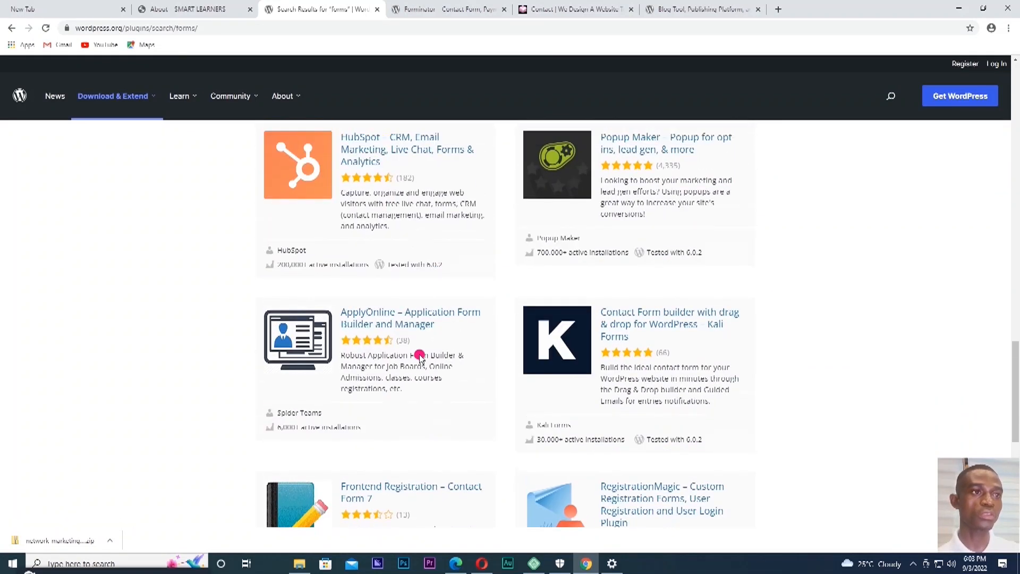
scroll(419, 356, "up", 13)
double_click(681, 139)
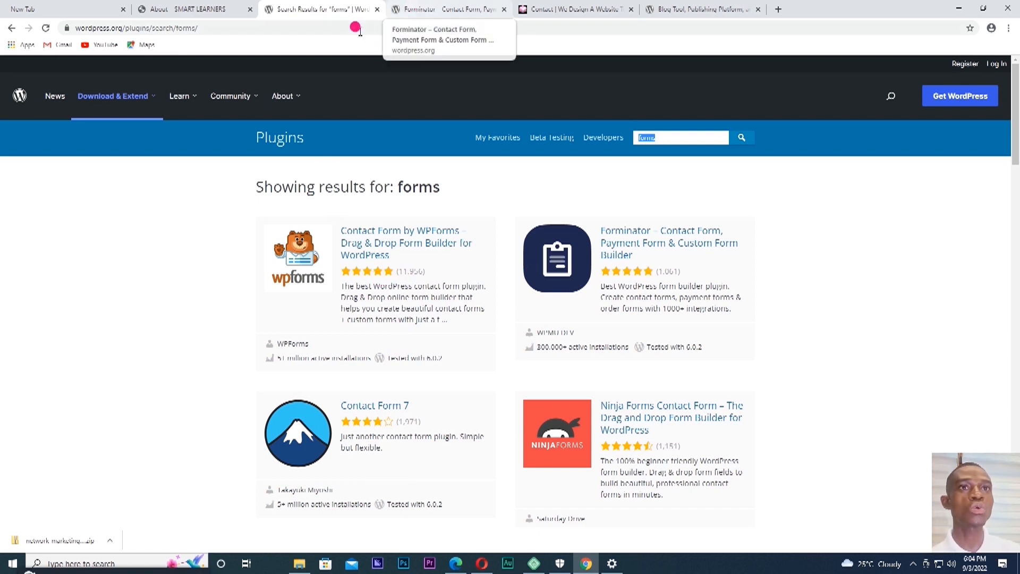
Switch to the local site manager, open the SMART LEARNERS site's WordPress admin dashboard and maximize its browser window
left_click(229, 11)
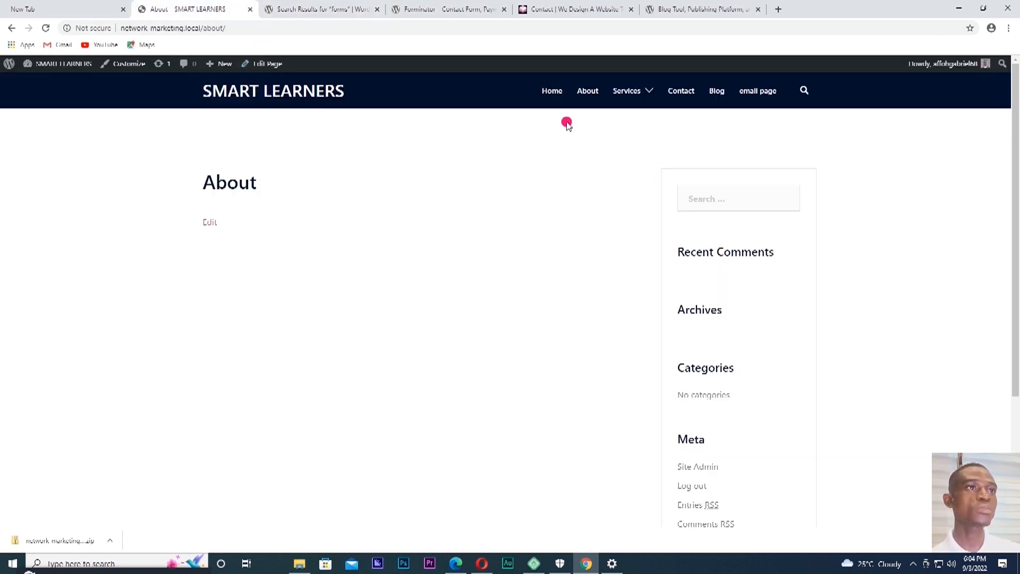
mouse_move(962, 66)
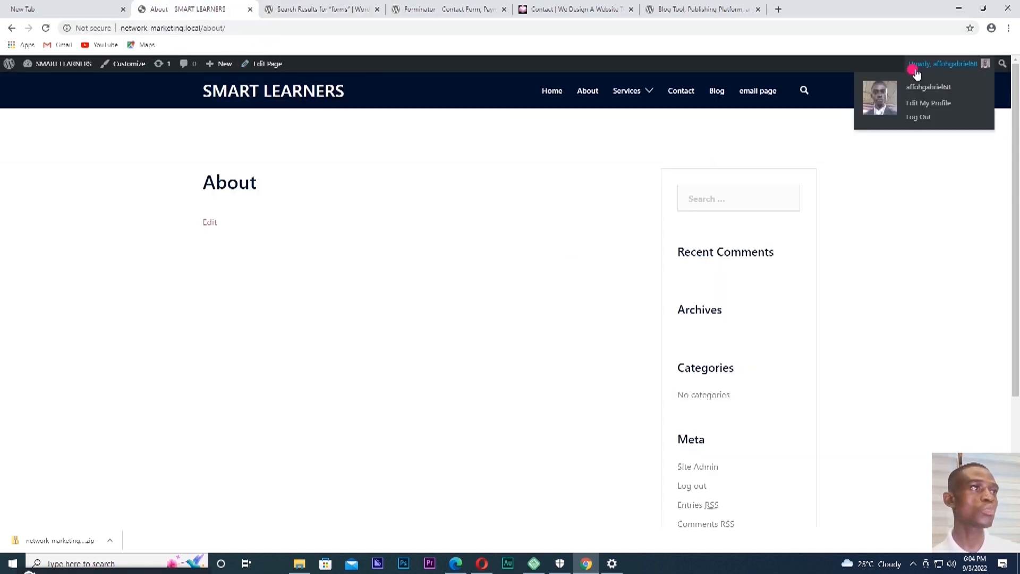
left_click(983, 8)
left_click(909, 103)
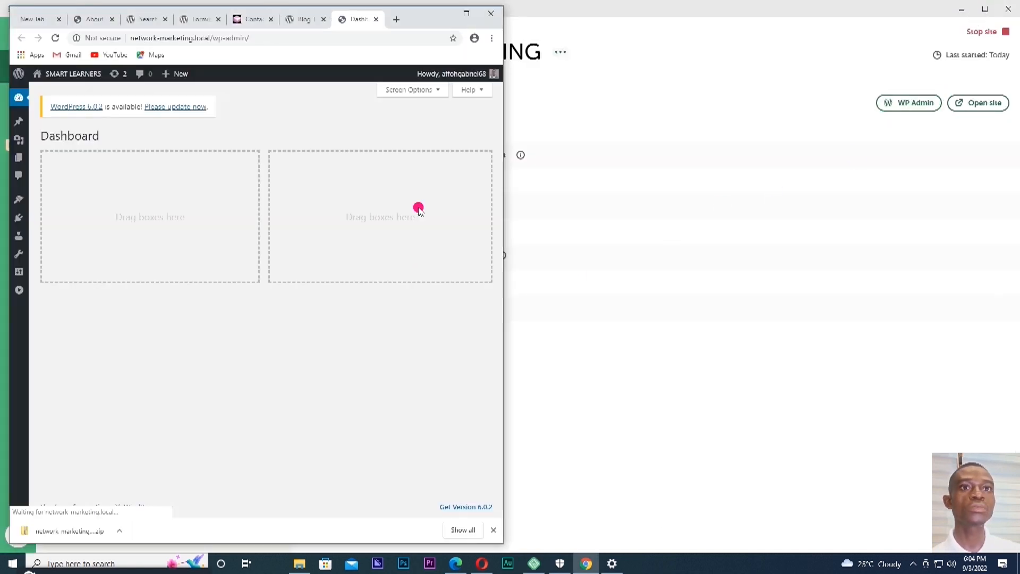
left_click(466, 14)
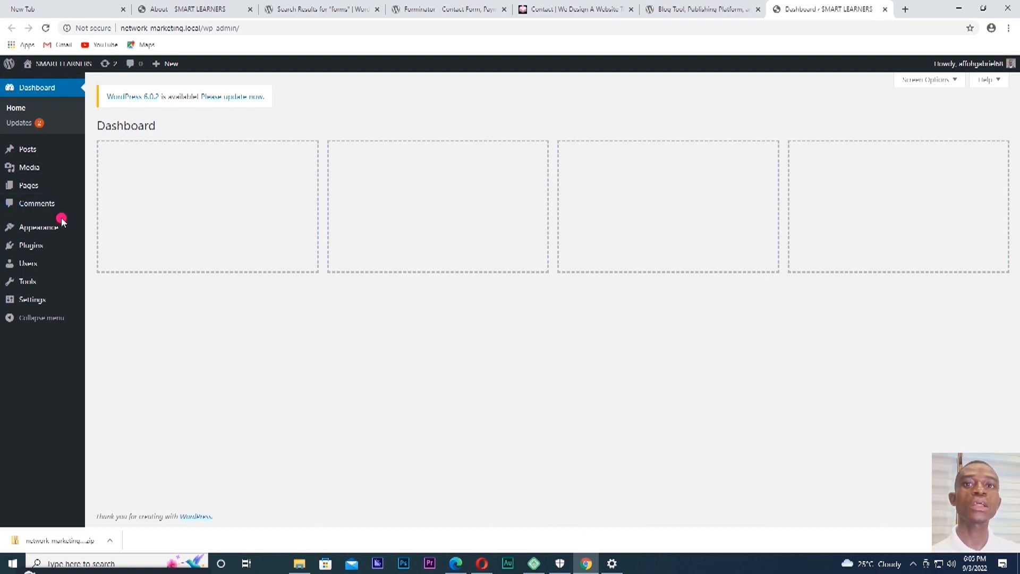
Search for "forms" on the site's Add Plugins page and compare the results with the Forminator directory page
mouse_move(28, 254)
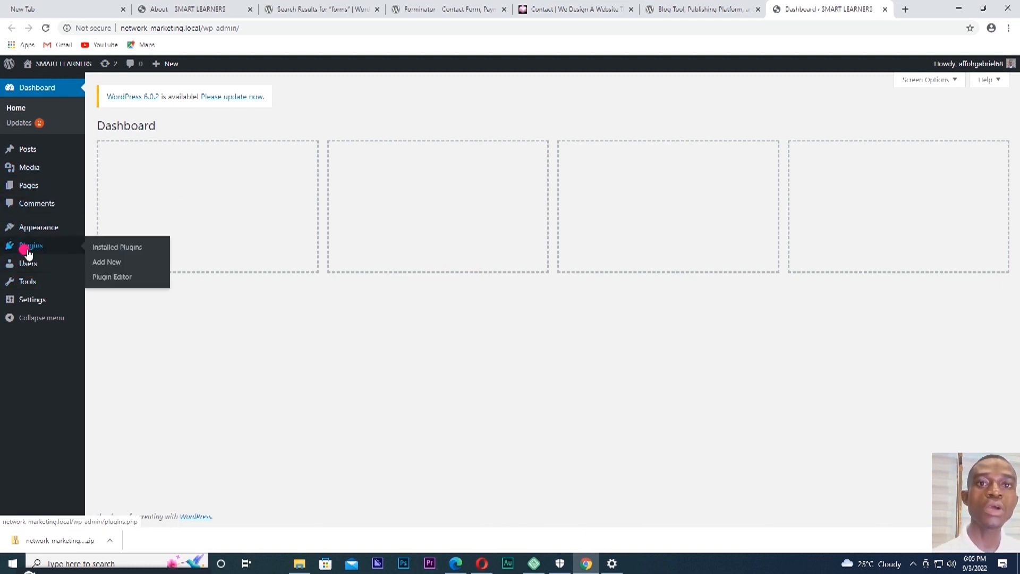
left_click(114, 263)
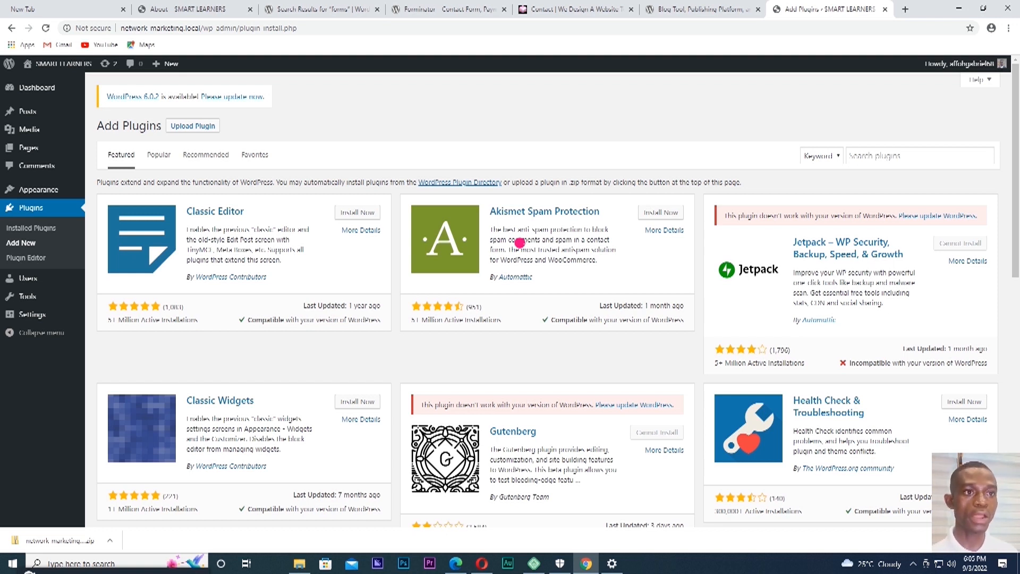
left_click(859, 155)
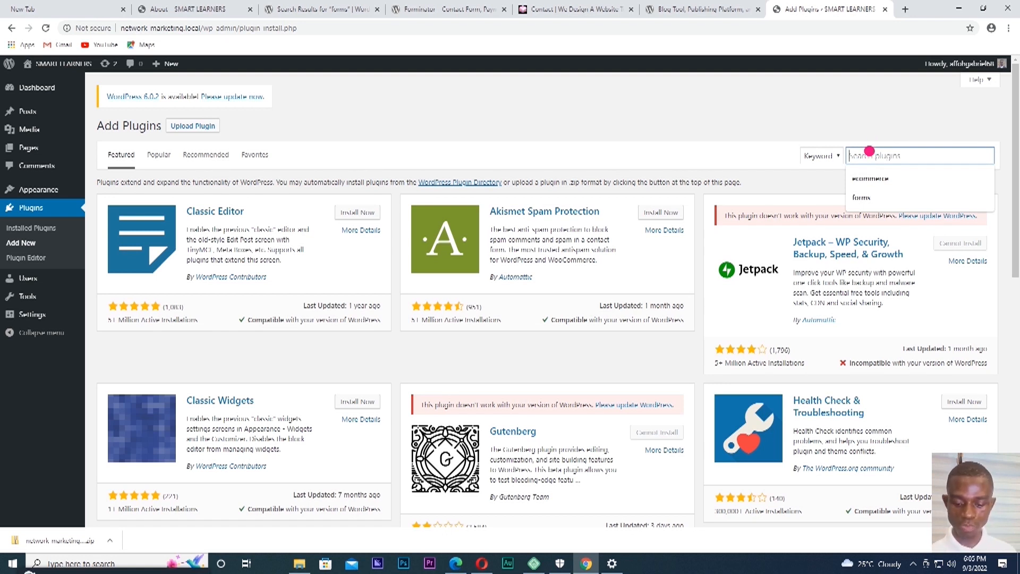
type("form")
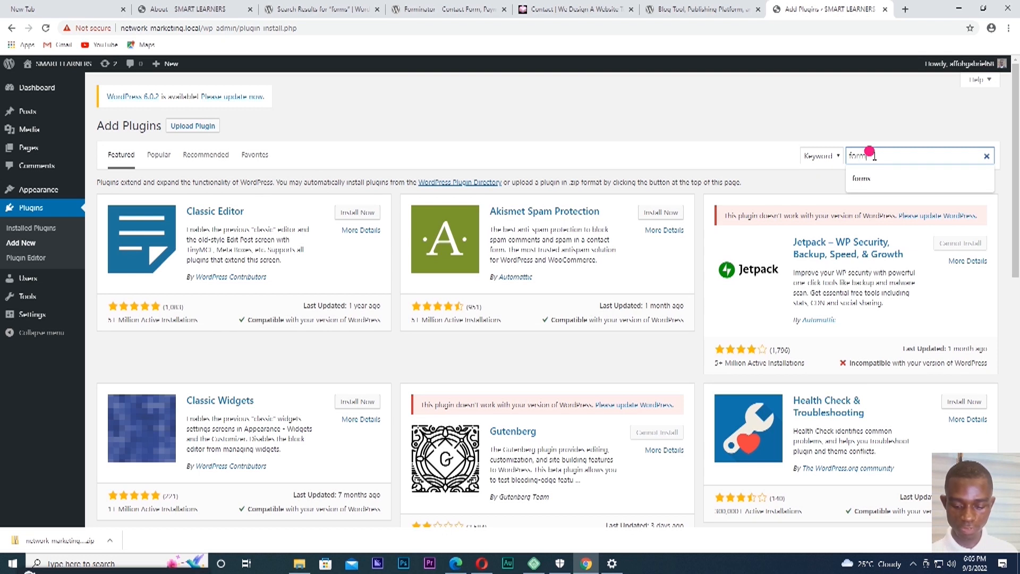
type("i")
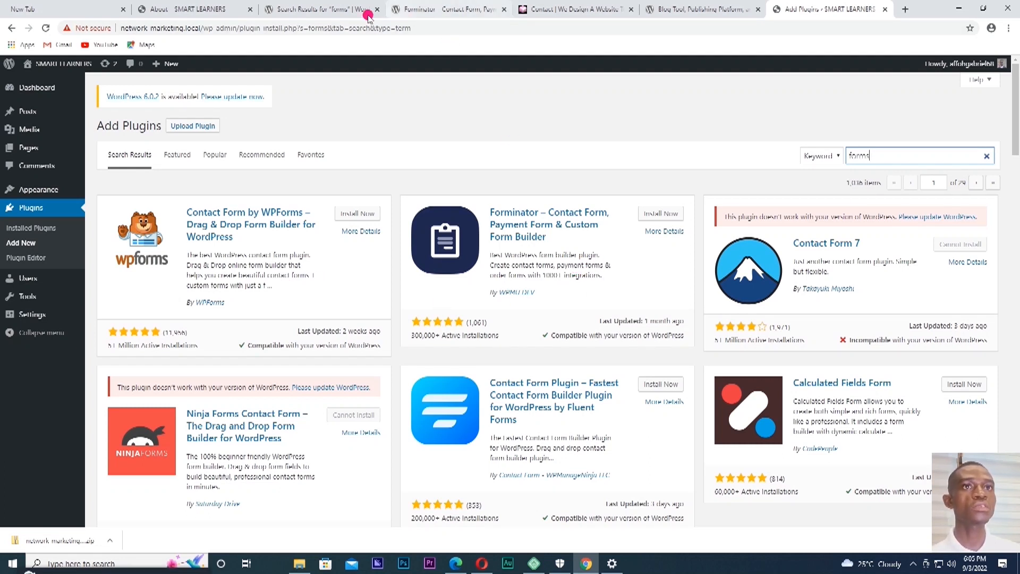
left_click(438, 9)
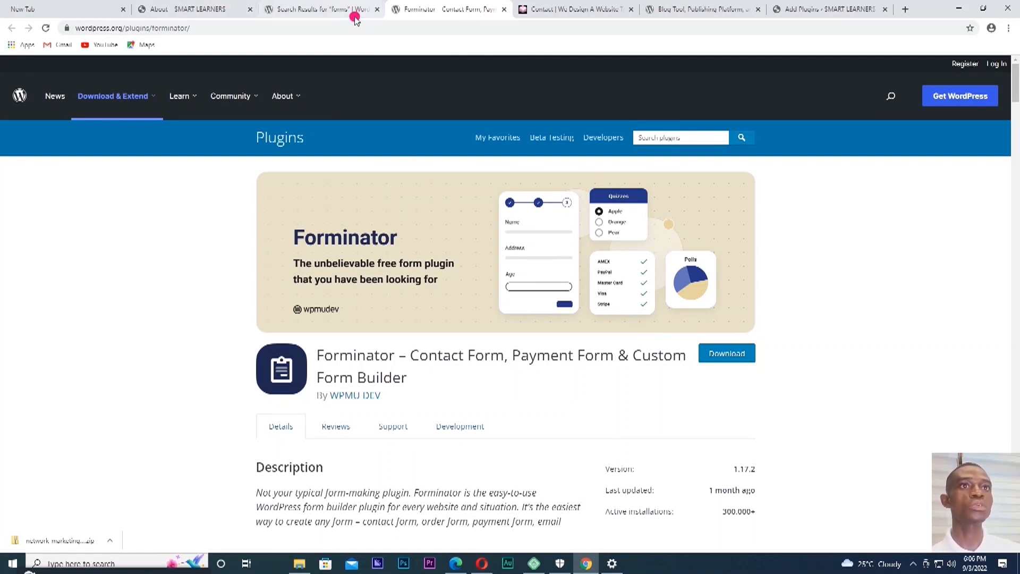
left_click(823, 10)
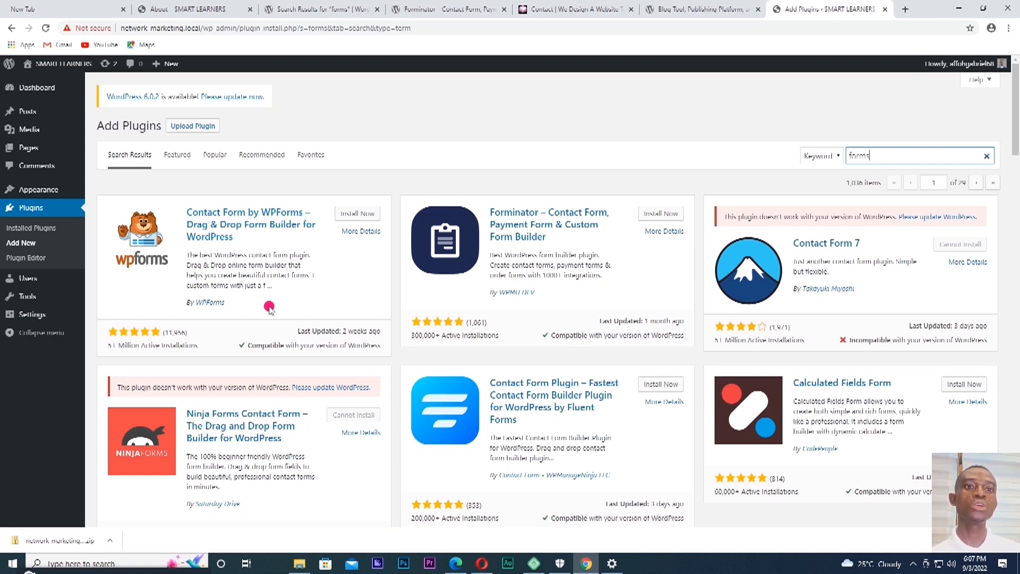
Install the Contact Form by WPForms plugin and activate it from the installed plugins list
left_click(355, 213)
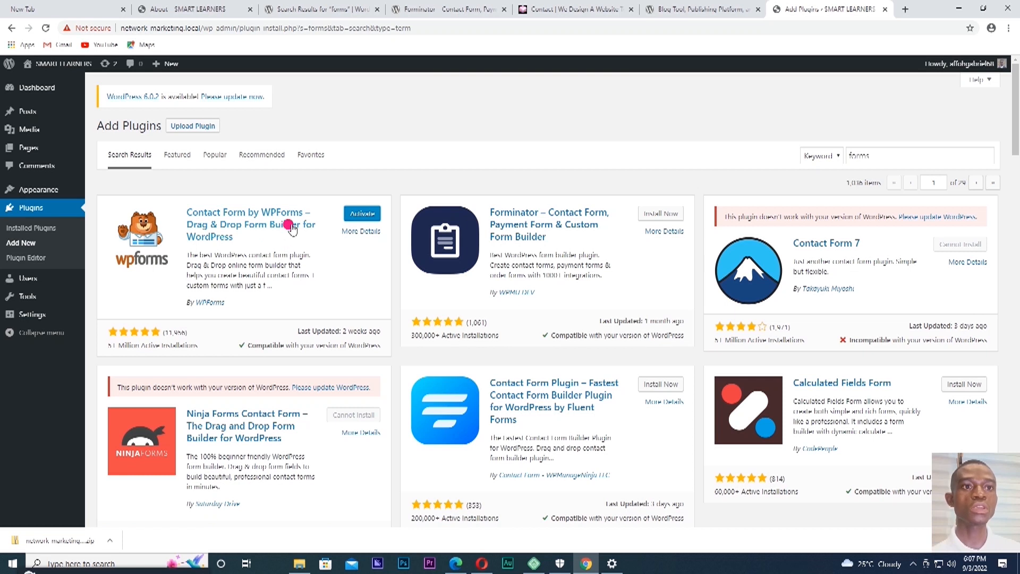
left_click(34, 226)
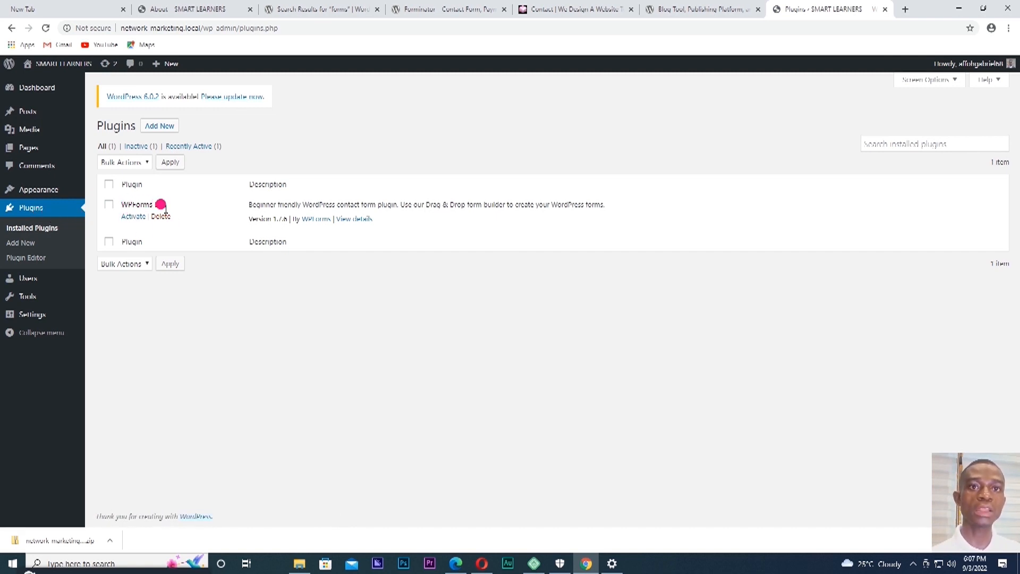
left_click(133, 217)
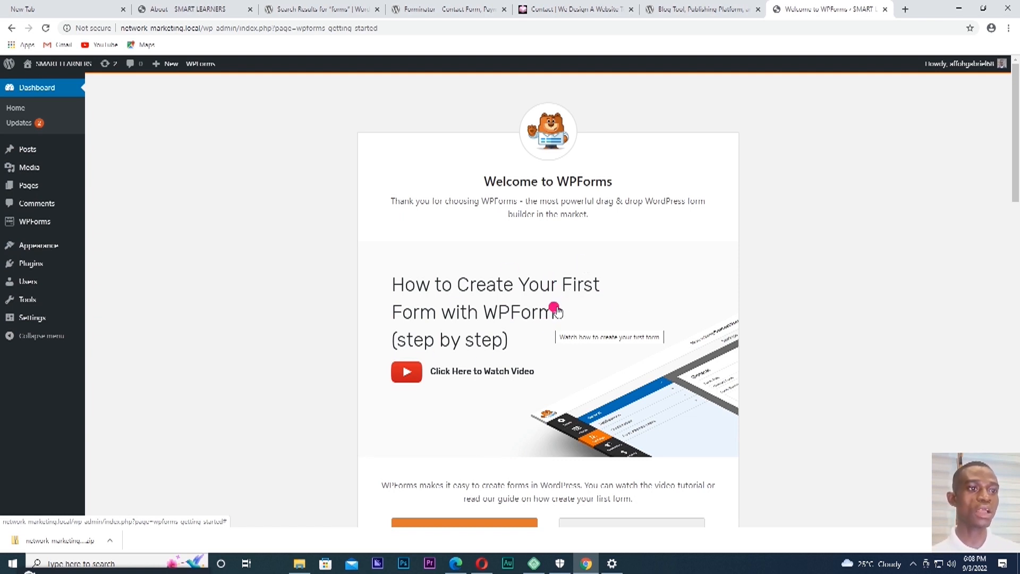
Review the WPForms welcome page and open the form builder for a new form
scroll(543, 355, "down", 4)
scroll(543, 354, "down", 2)
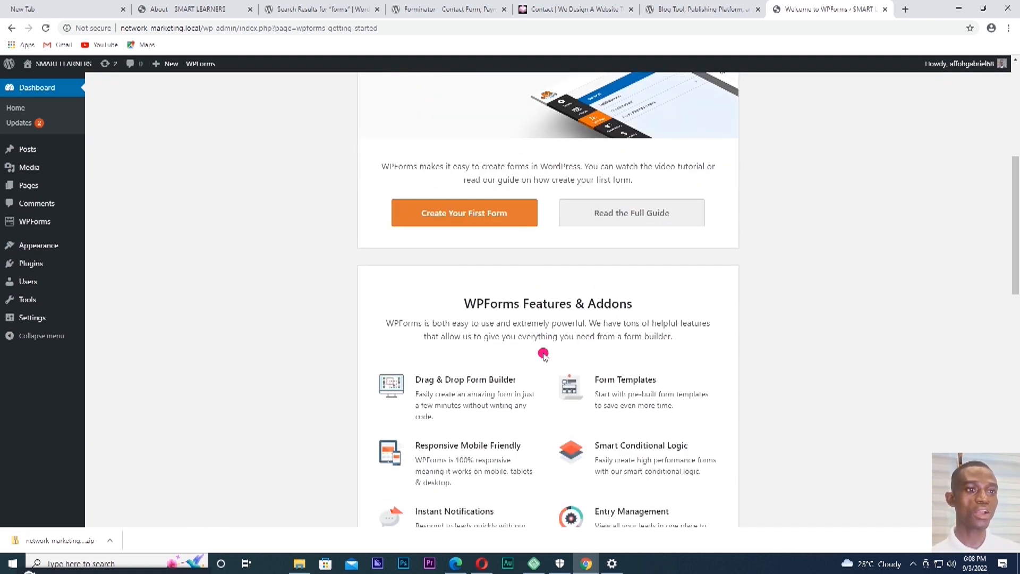
scroll(547, 319, "down", 1)
scroll(547, 324, "up", 1)
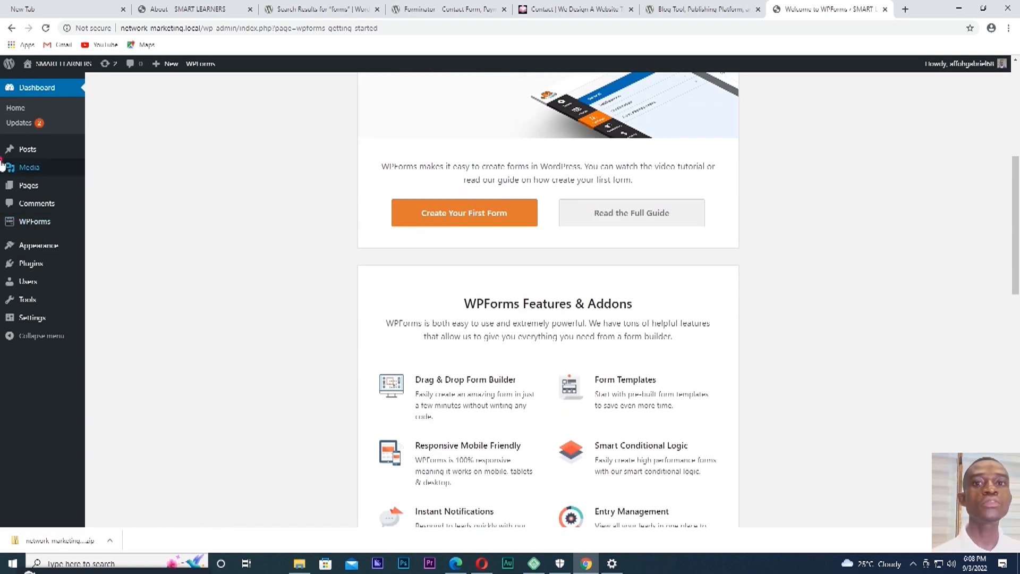
mouse_move(41, 224)
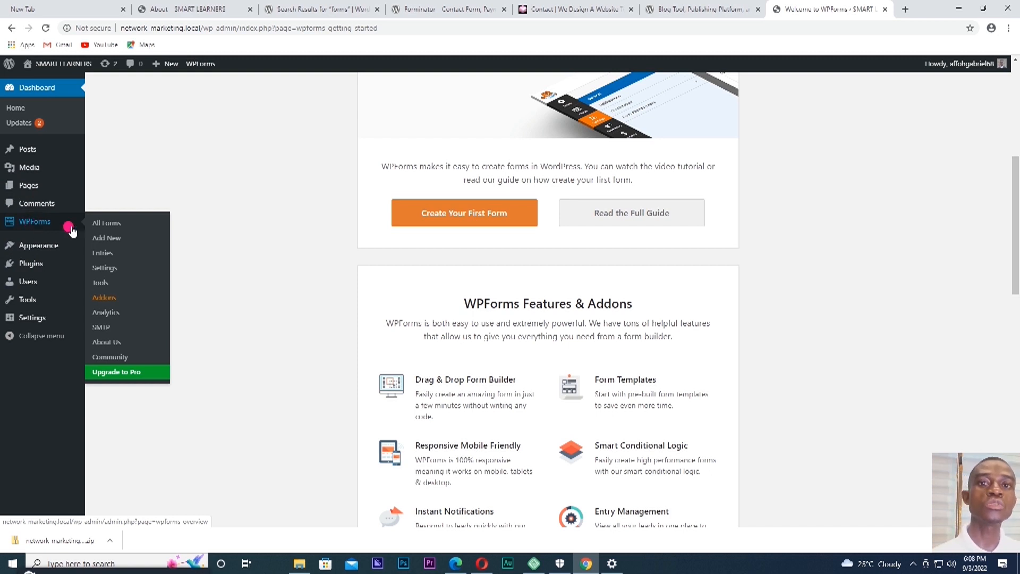
left_click(114, 224)
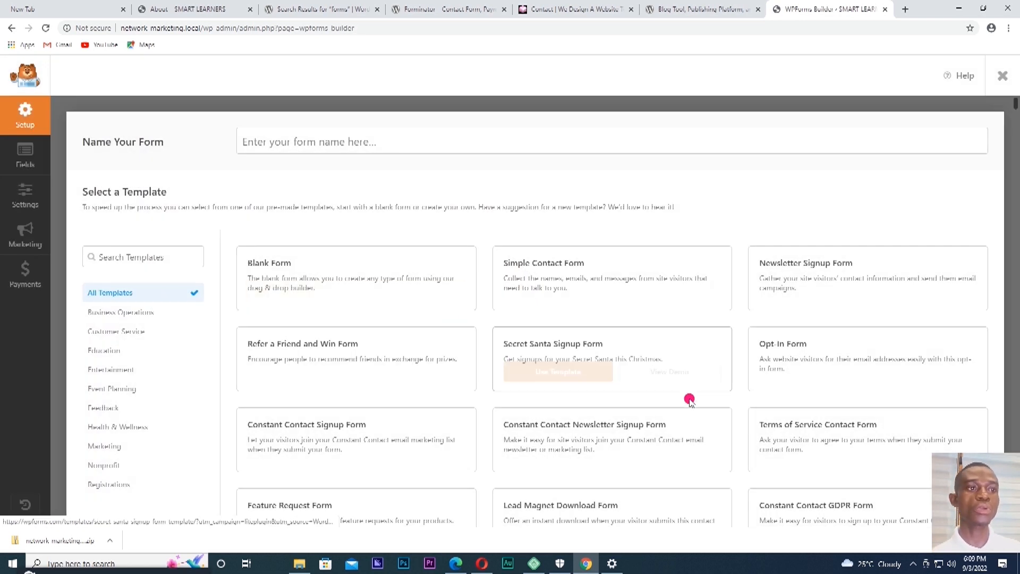
Look through the WPForms templates, from Blank Form and Simple Contact Form down to the Pro templates
mouse_move(356, 273)
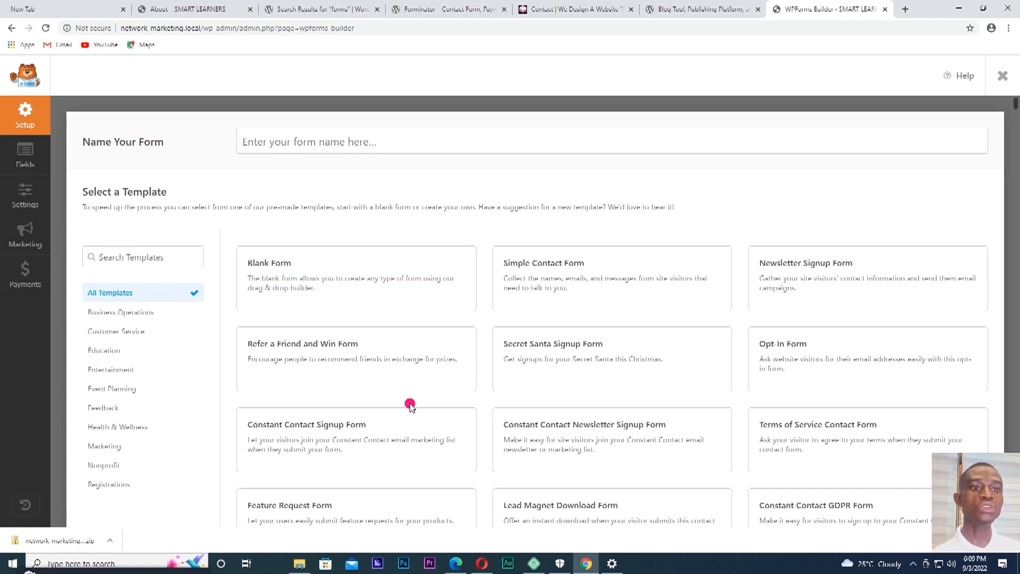
scroll(416, 393, "down", 2)
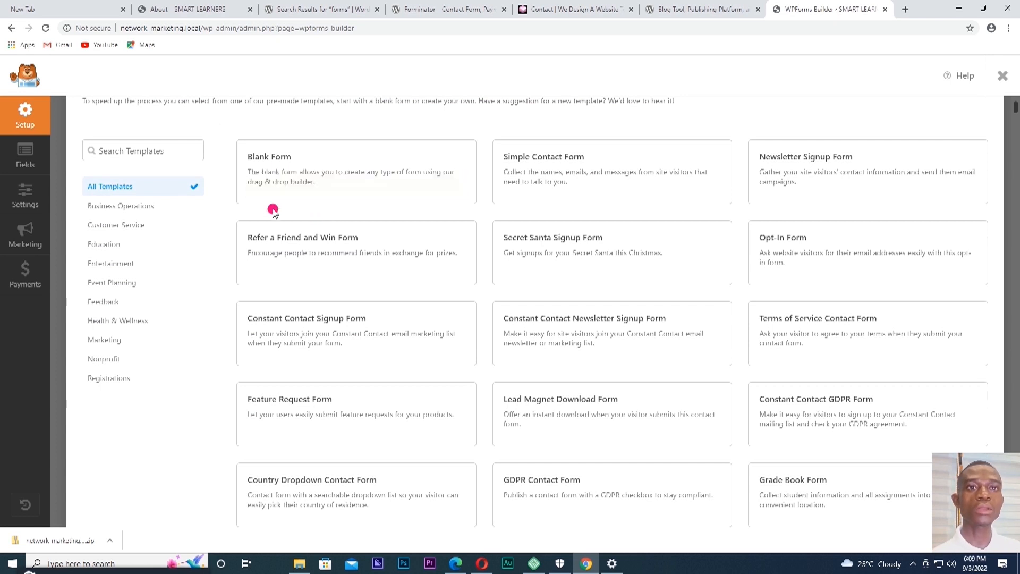
mouse_move(282, 181)
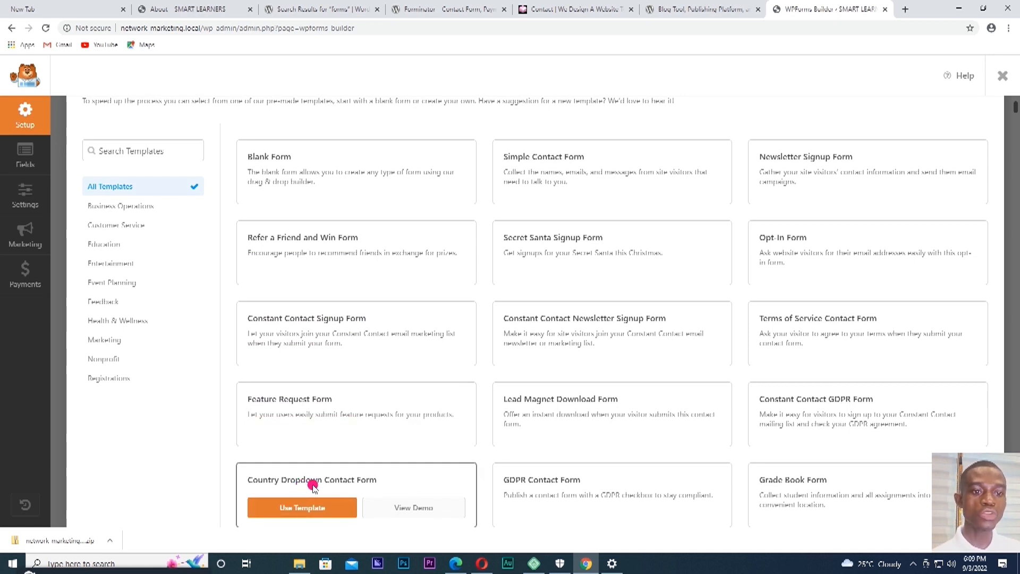
scroll(337, 482, "down", 3)
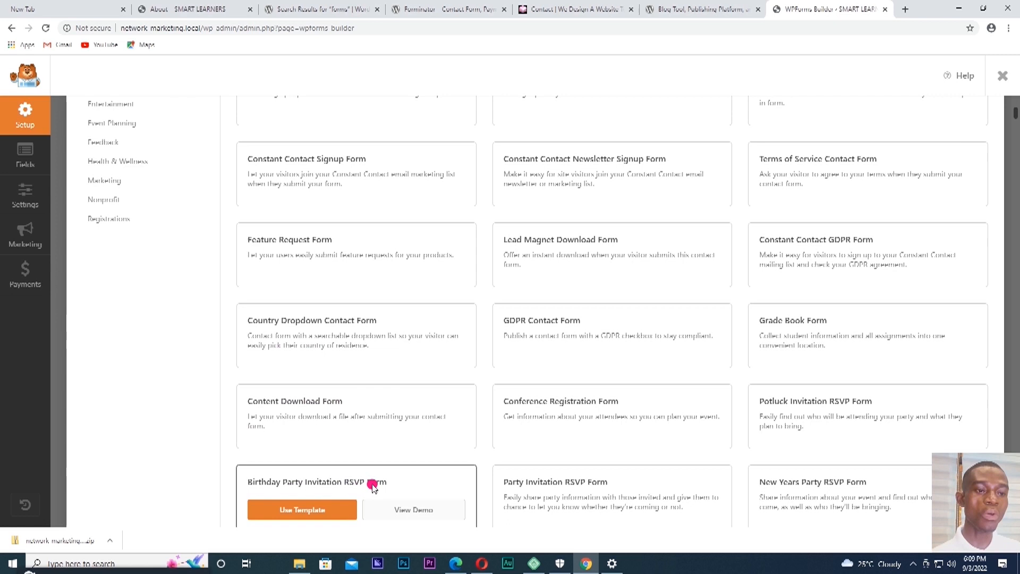
scroll(564, 232, "up", 5)
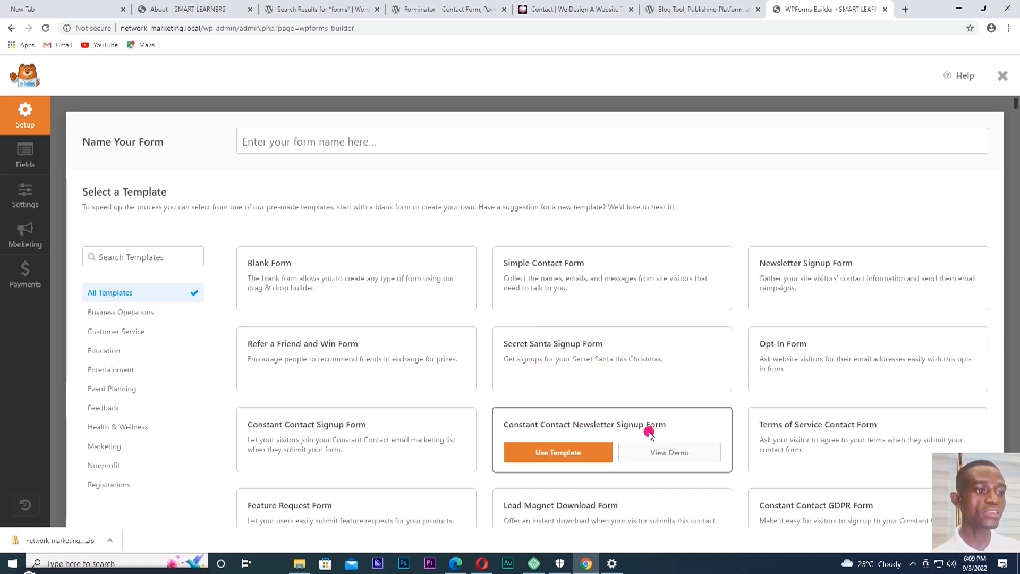
scroll(556, 449, "down", 2)
scroll(556, 448, "up", 2)
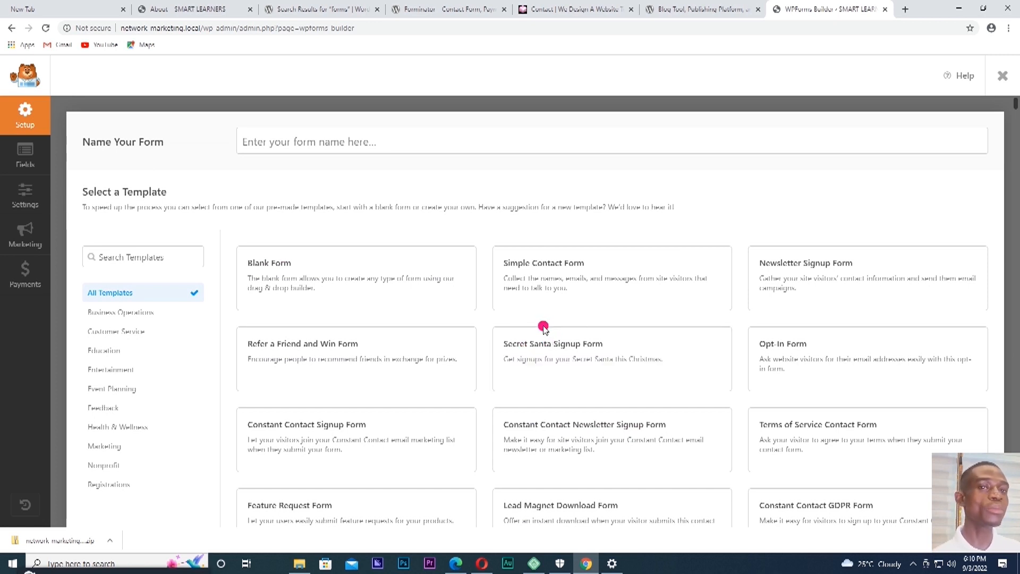
scroll(540, 377, "down", 2)
scroll(540, 378, "down", 13)
scroll(541, 377, "down", 4)
scroll(422, 296, "up", 6)
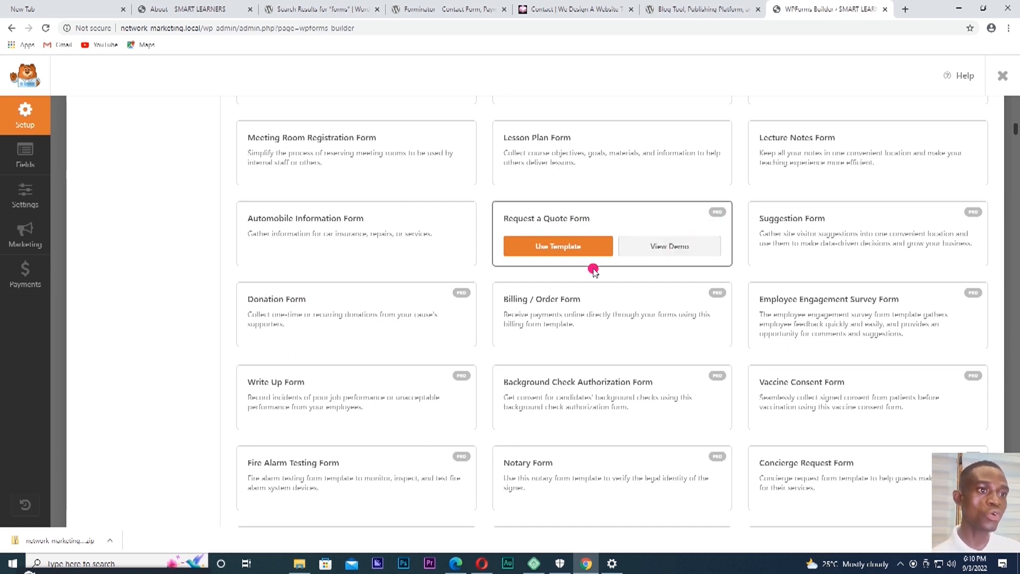
scroll(534, 375, "down", 5)
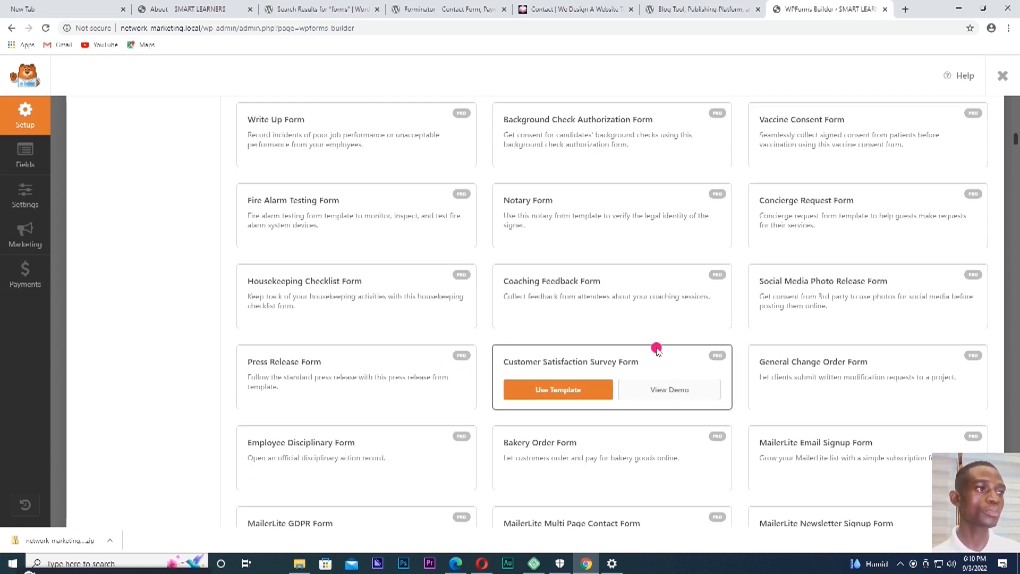
Scan the form templates again and examine the demo of the Refer a Friend and Win Form, then return to the builder
scroll(653, 345, "up", 3)
scroll(652, 341, "up", 15)
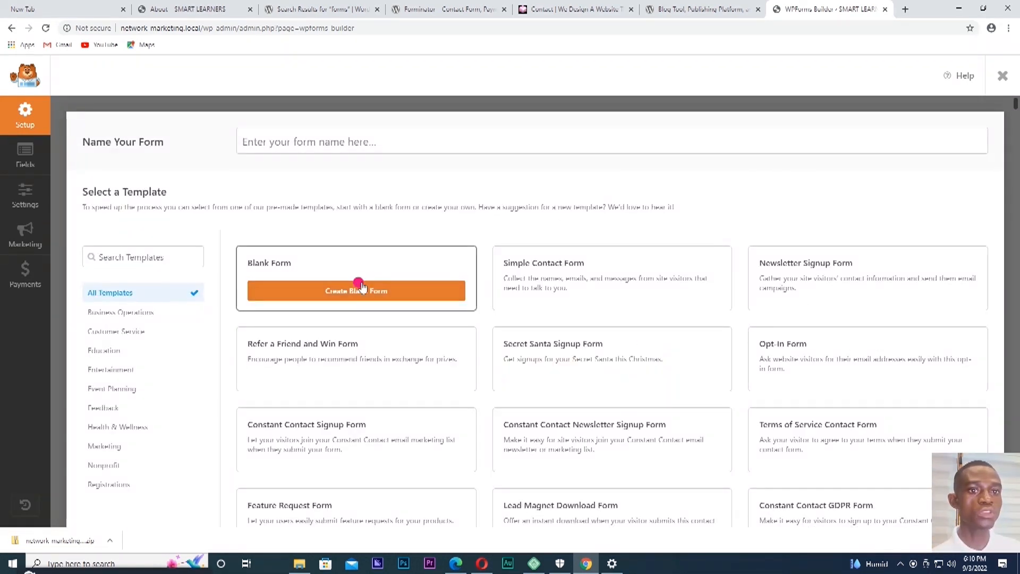
scroll(372, 276, "down", 4)
scroll(519, 321, "down", 4)
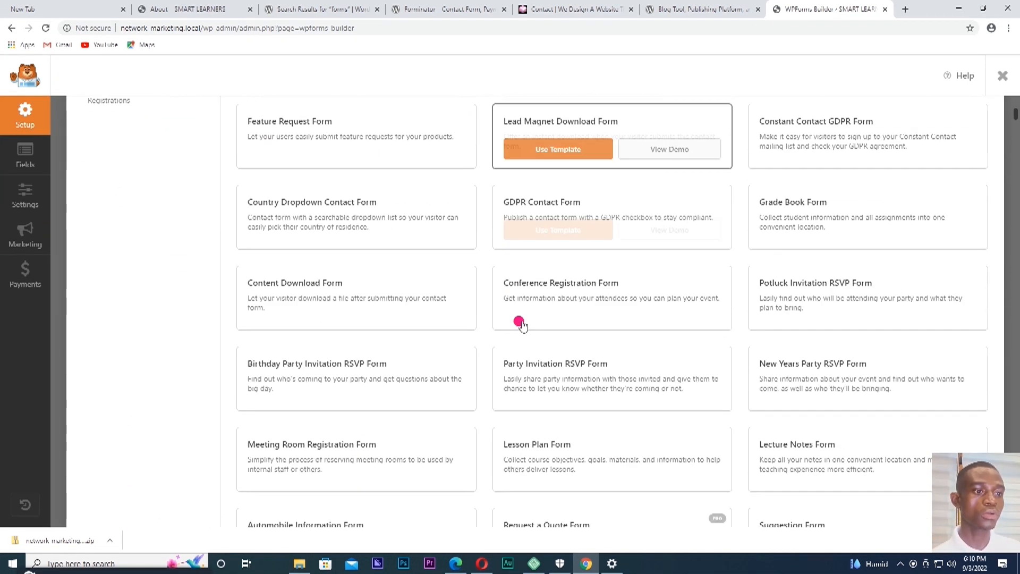
scroll(506, 346, "up", 8)
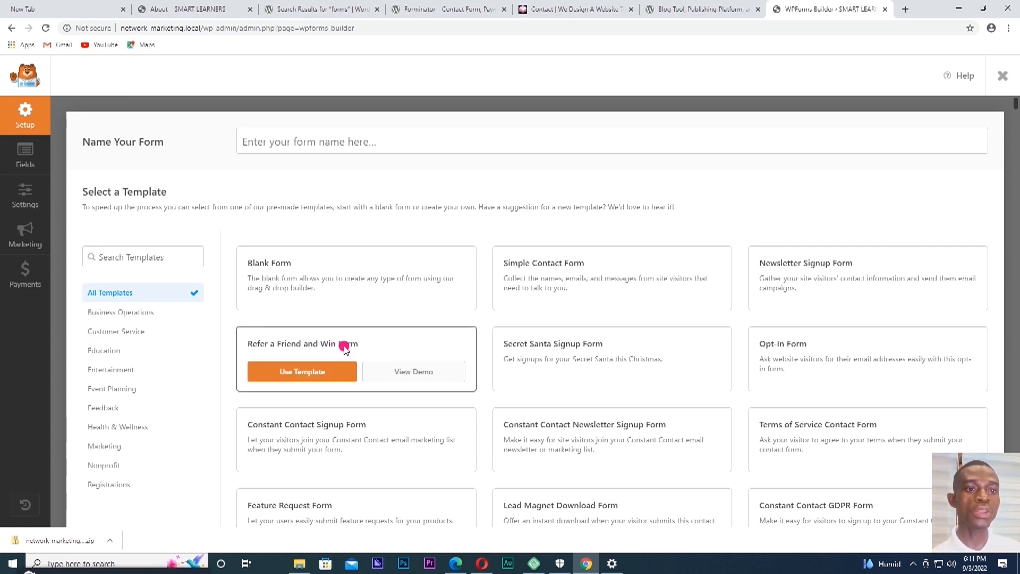
left_click(406, 373)
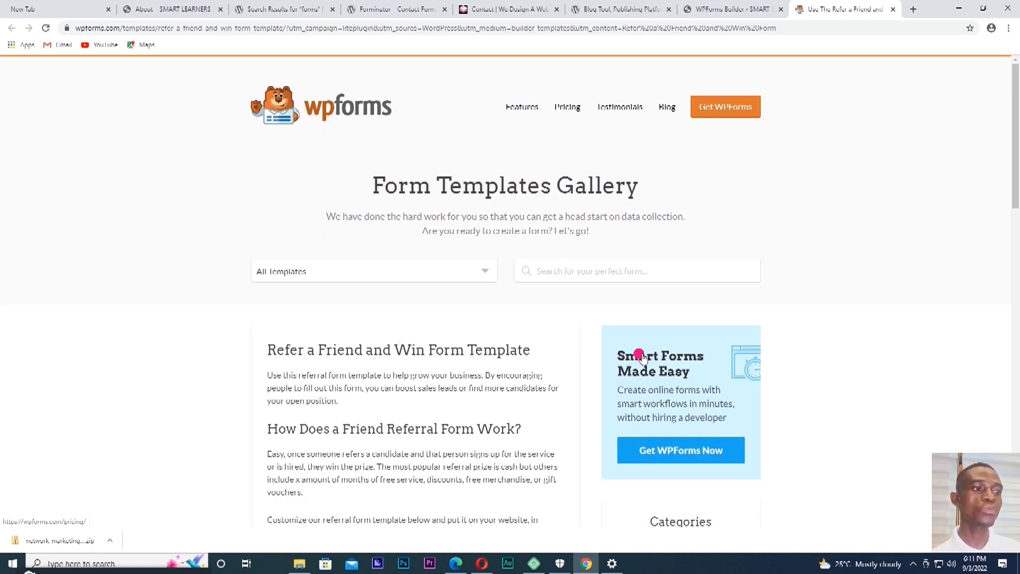
scroll(531, 335, "down", 6)
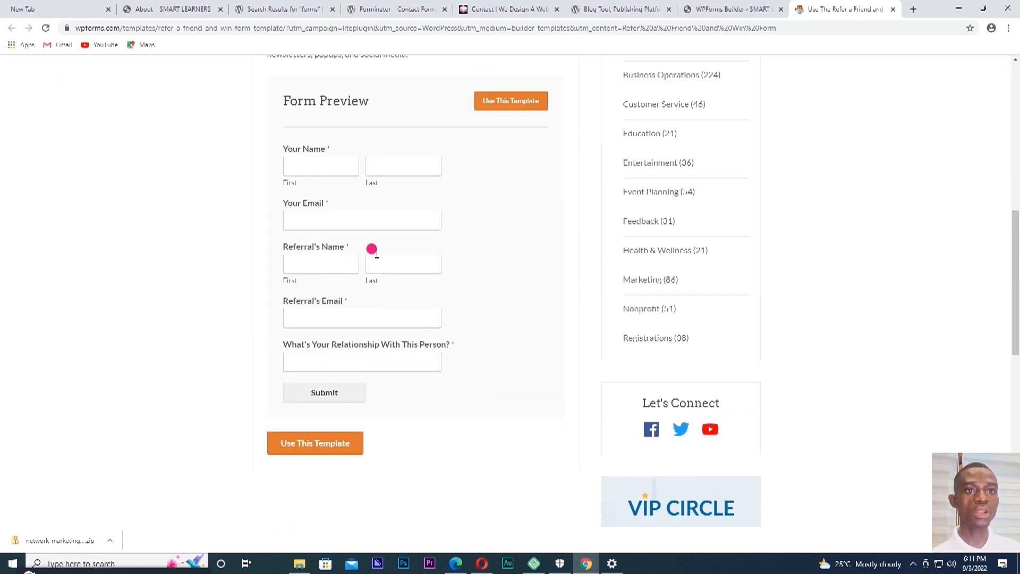
scroll(299, 239, "up", 2)
scroll(299, 239, "down", 3)
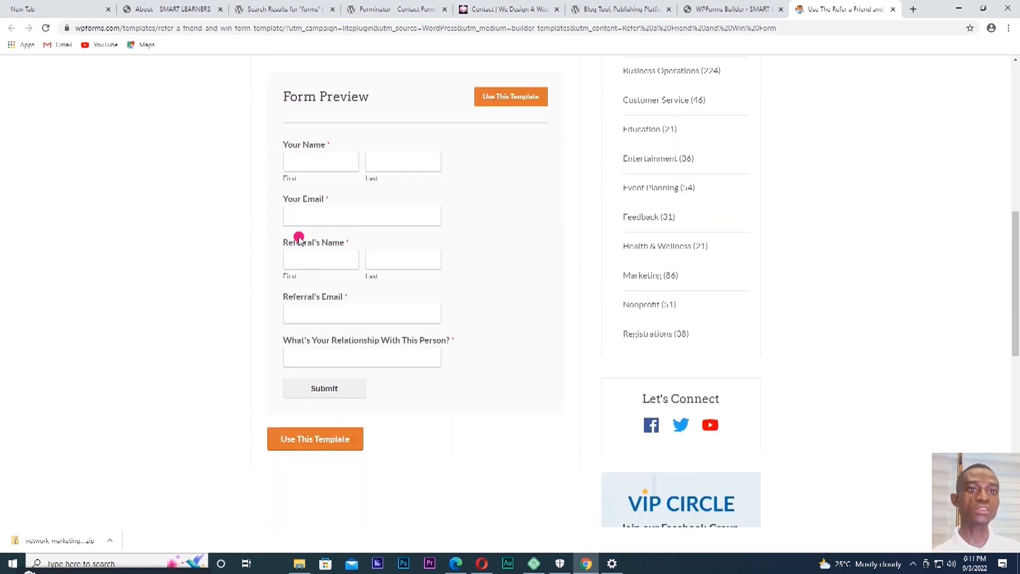
scroll(299, 239, "up", 7)
scroll(299, 239, "up", 3)
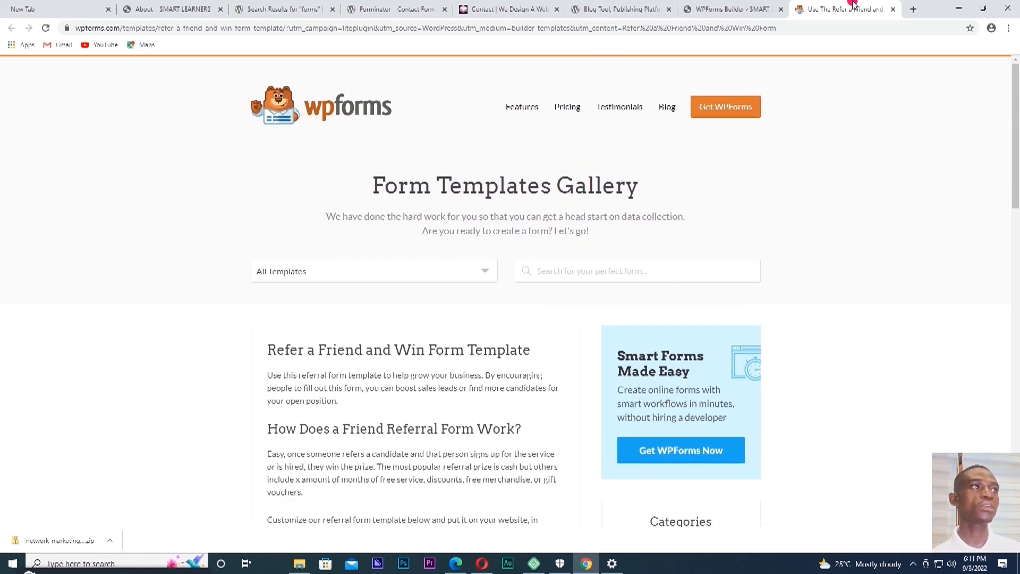
left_click(895, 10)
Create a form from the Simple Contact Form template and show the options of its Name field
mouse_move(512, 293)
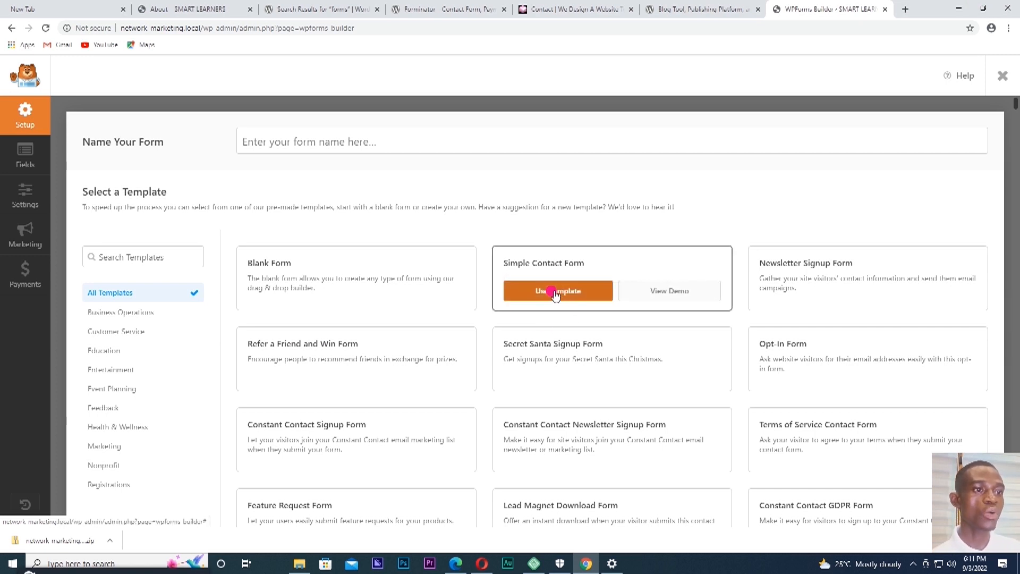
left_click(555, 292)
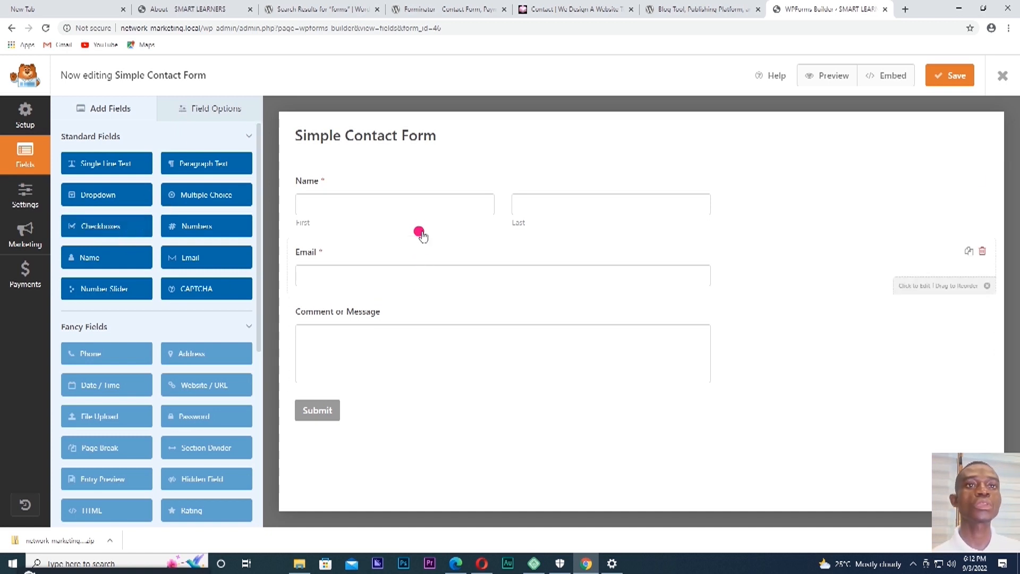
left_click(206, 108)
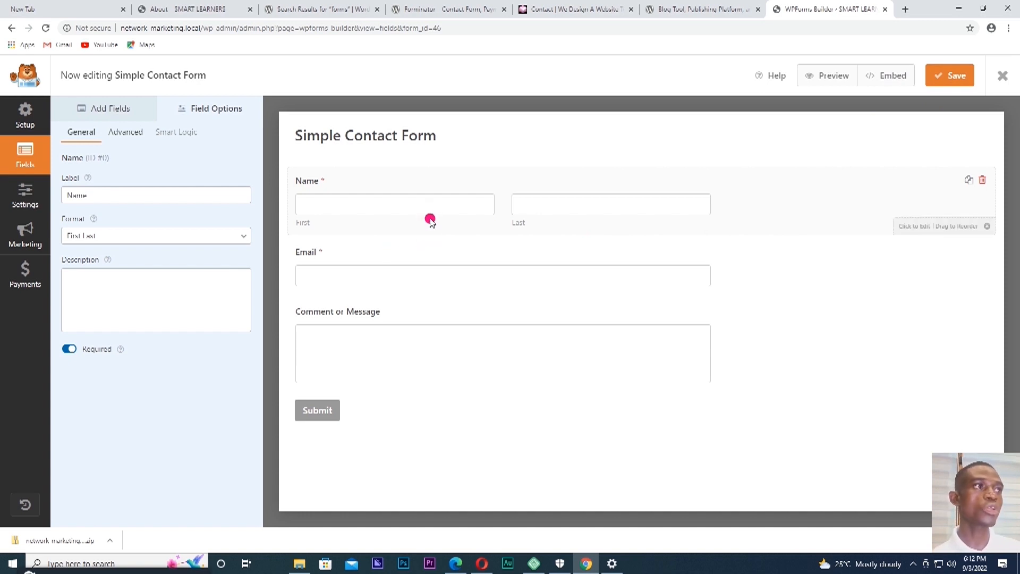
Check the site's navigation pages and choose the existing Contact page for embedding the Simple Contact Form
left_click(884, 78)
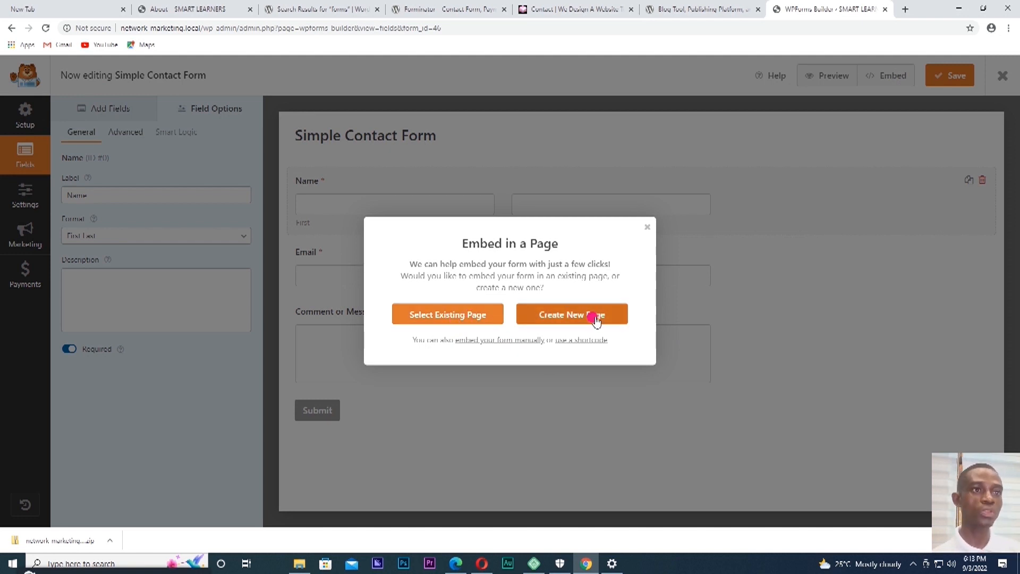
left_click(438, 318)
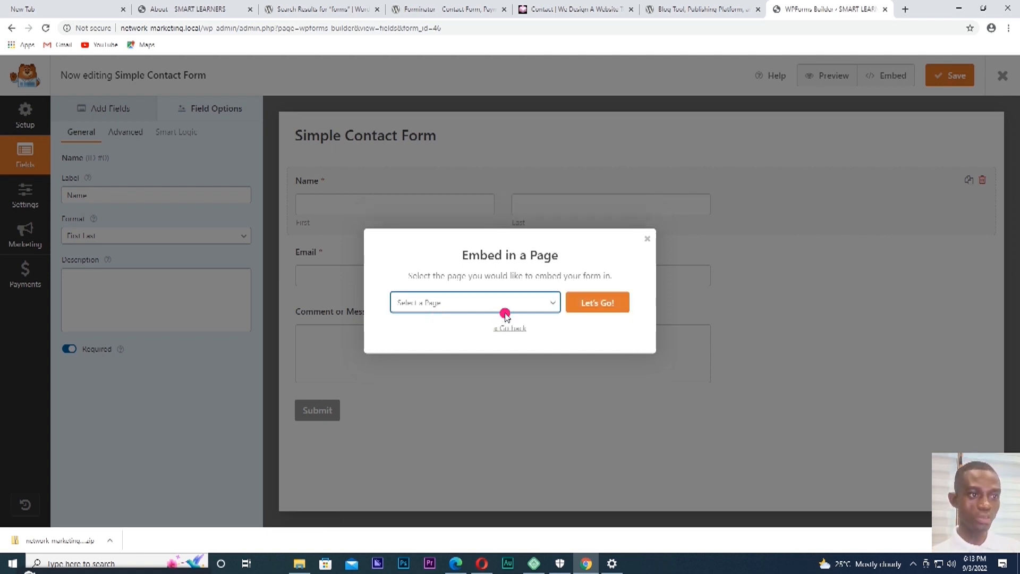
left_click(549, 303)
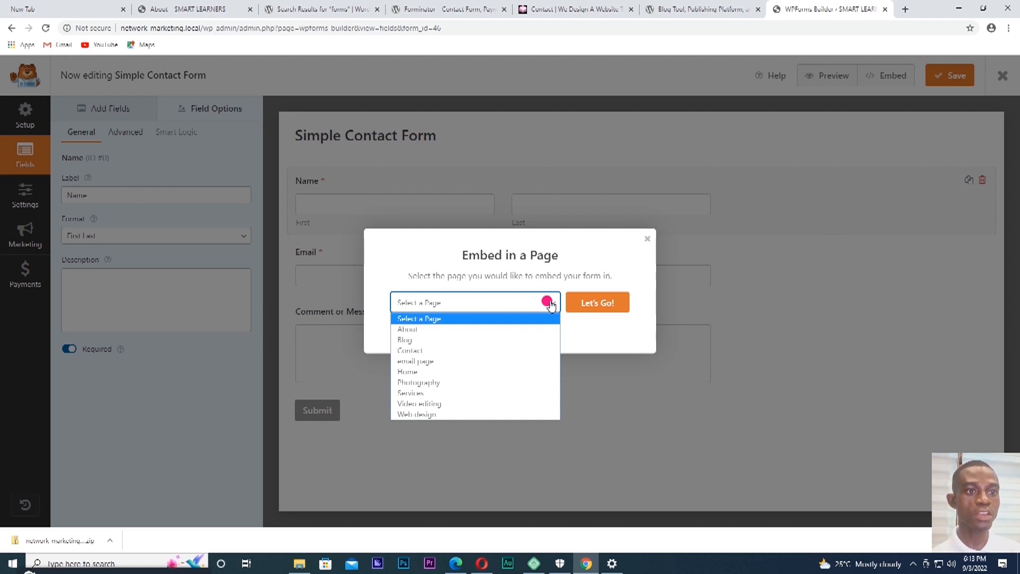
left_click(553, 304)
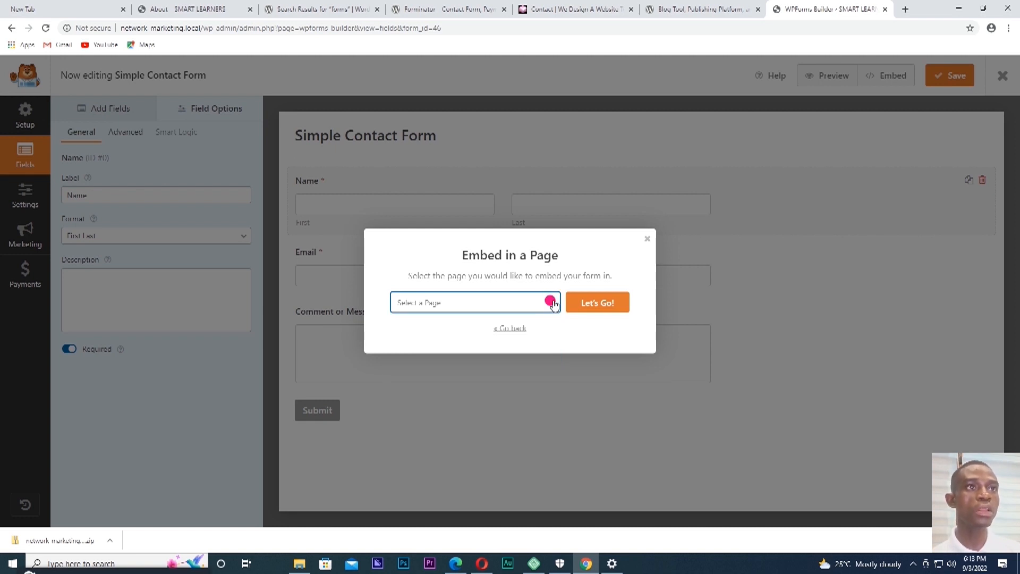
left_click(218, 10)
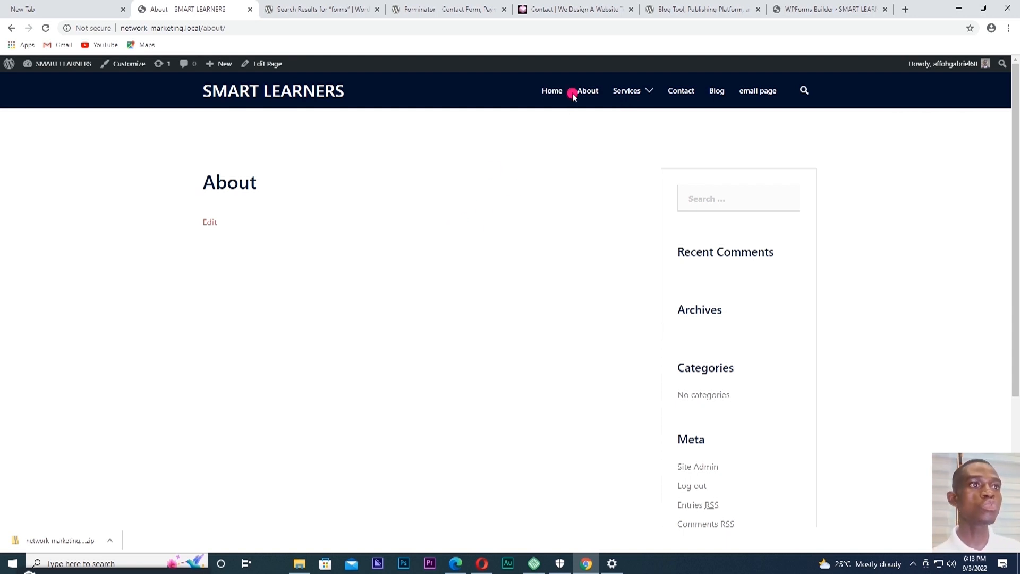
left_click(554, 94)
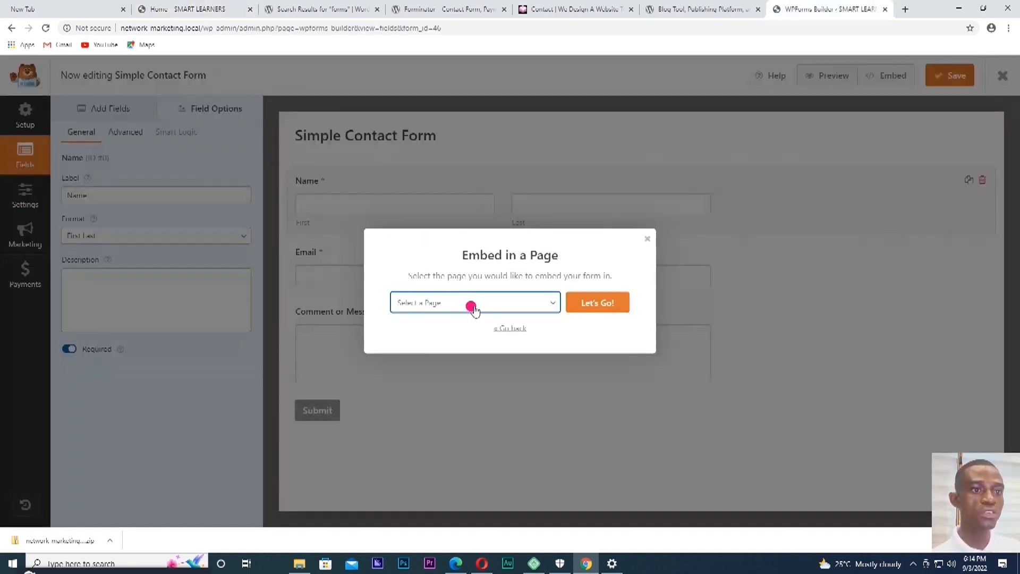
left_click(551, 302)
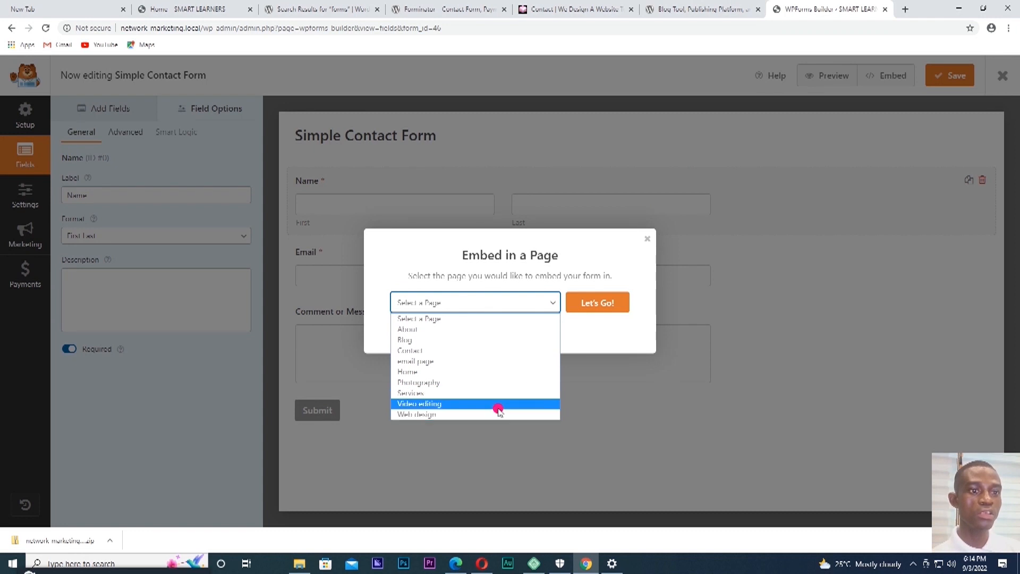
left_click(422, 350)
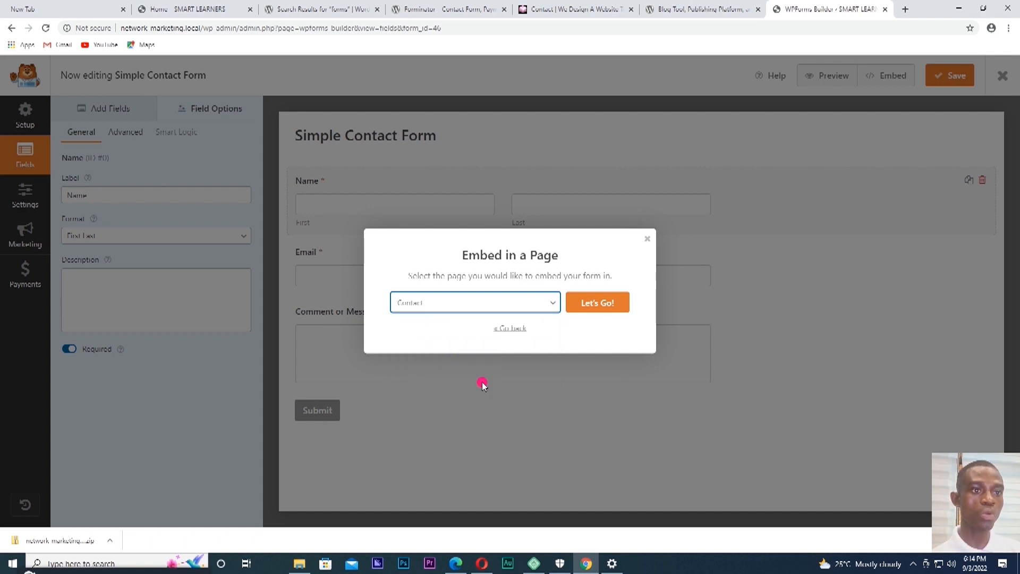
left_click(600, 307)
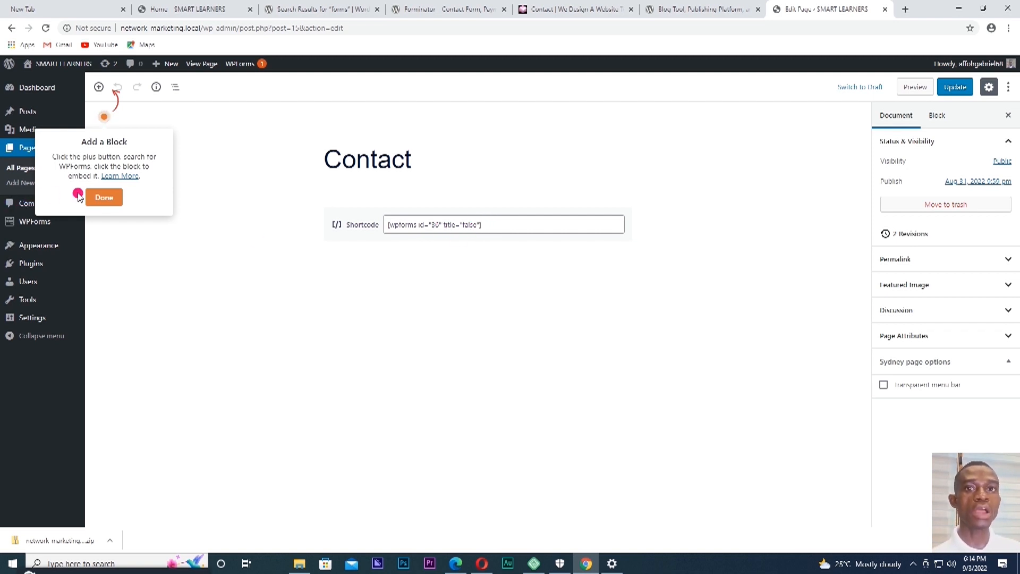
Dismiss the Add a Block hint and update the Contact page containing the WPForms shortcode
left_click(103, 197)
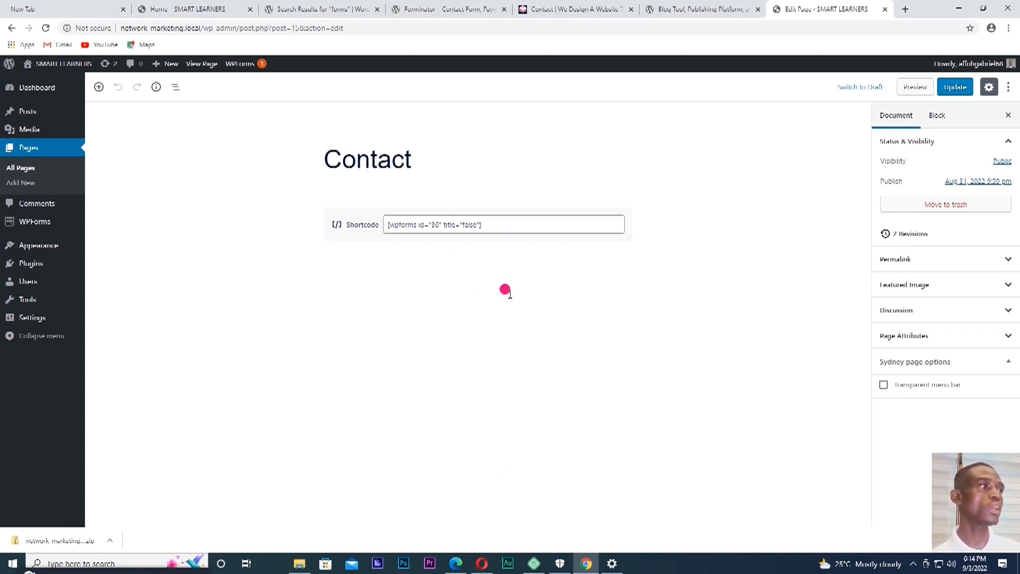
left_click(954, 93)
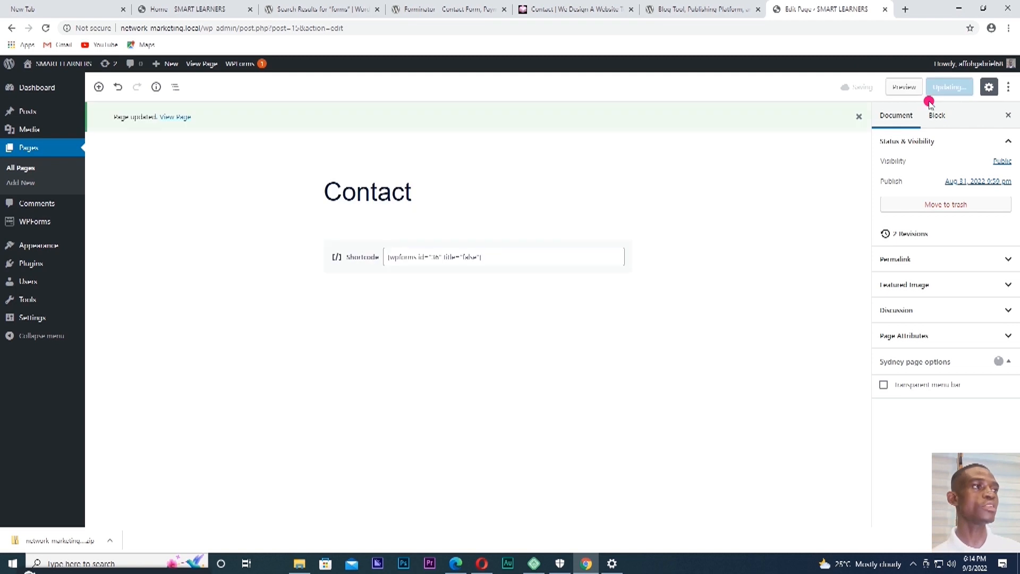
left_click(955, 86)
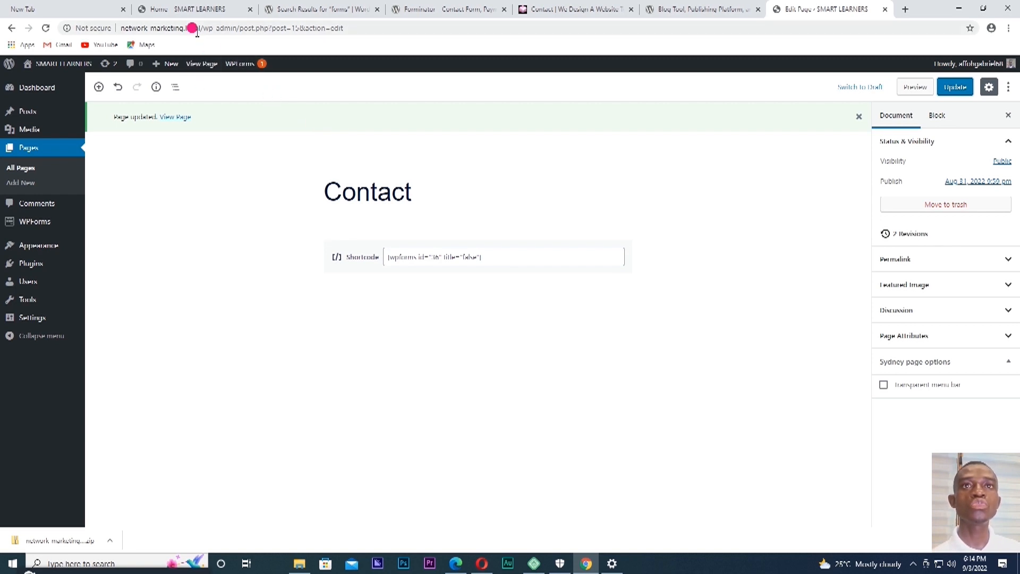
Reload the live site and open its Contact page to inspect the embedded form's name fields
left_click(198, 9)
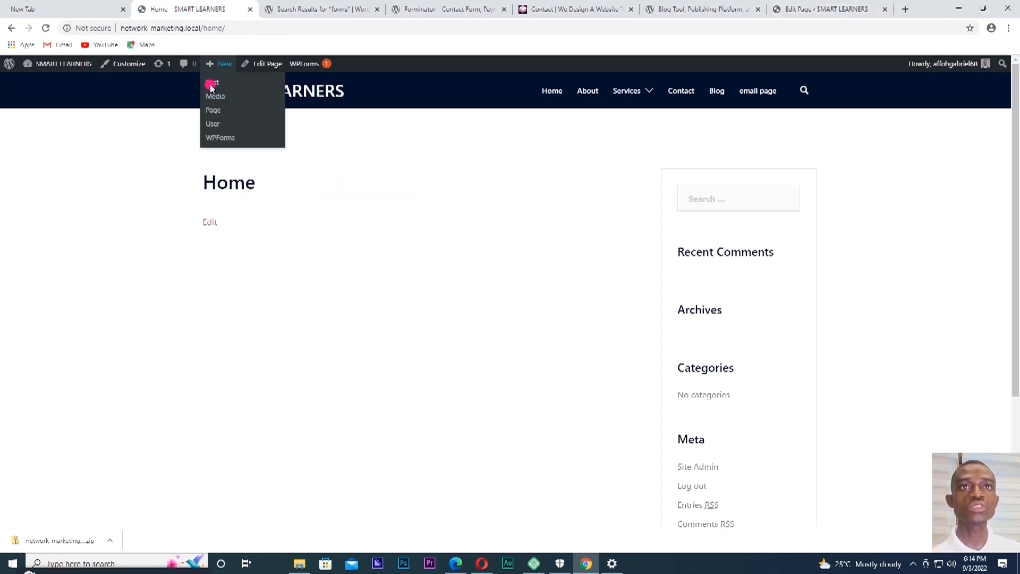
left_click(46, 27)
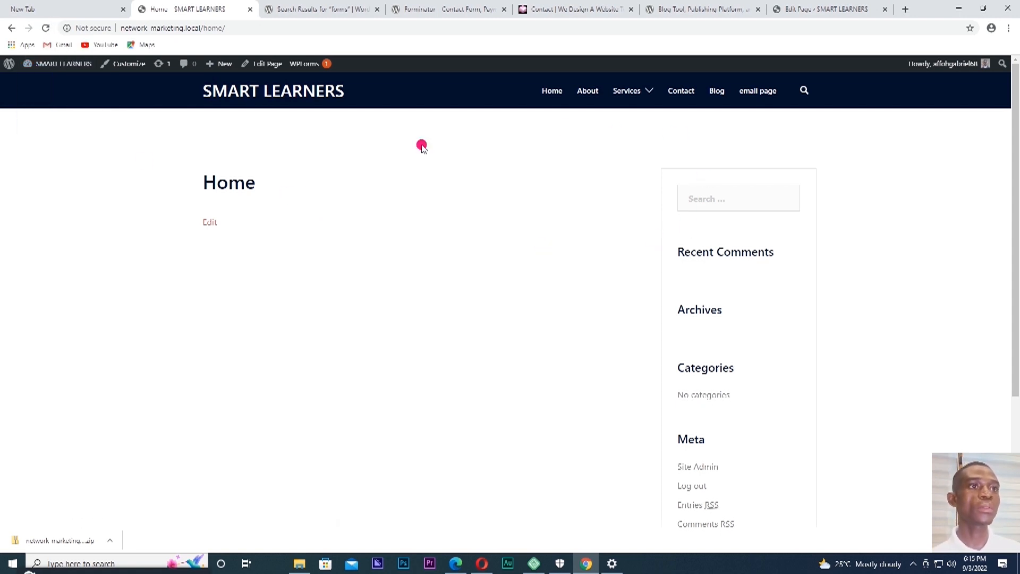
left_click(682, 92)
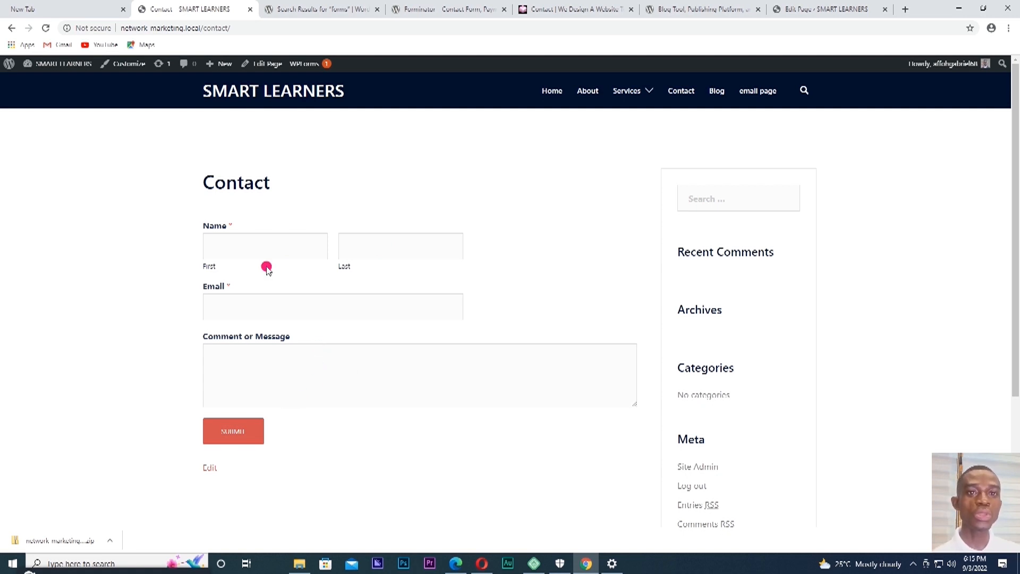
left_click(268, 240)
left_click(387, 244)
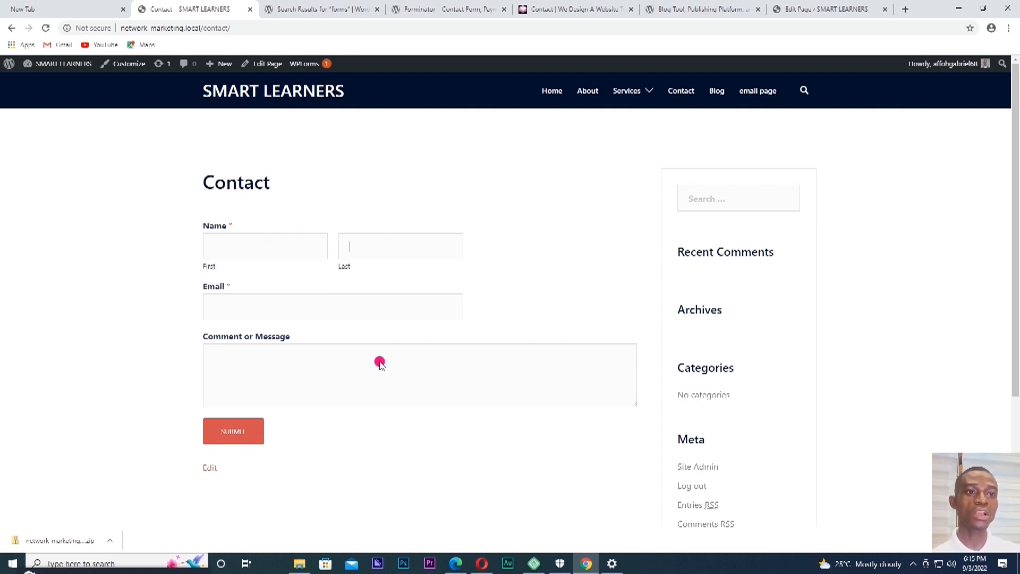
Fill in the sender's first name, last name and e-mail address in the contact form
left_click(245, 246)
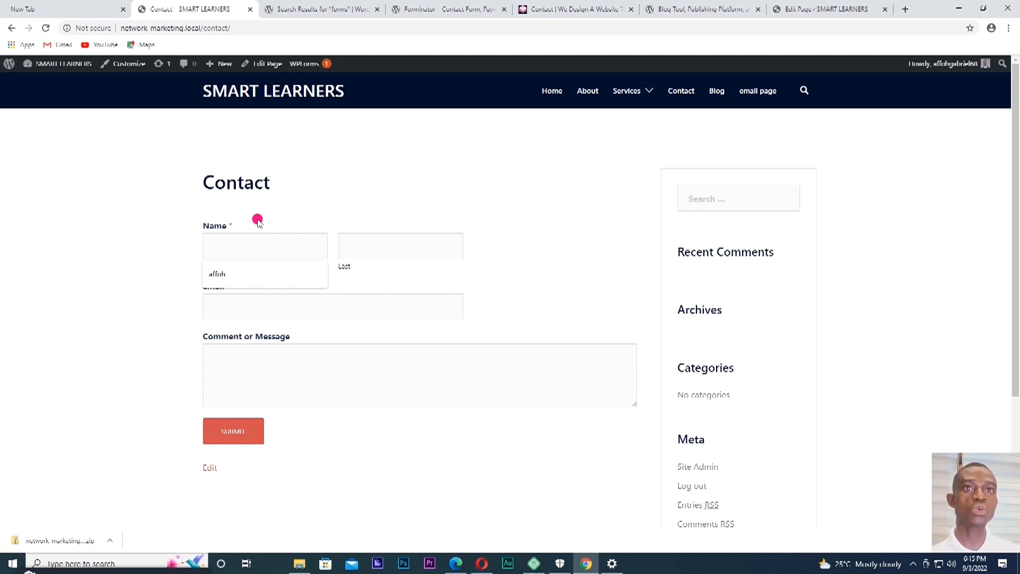
left_click(287, 243)
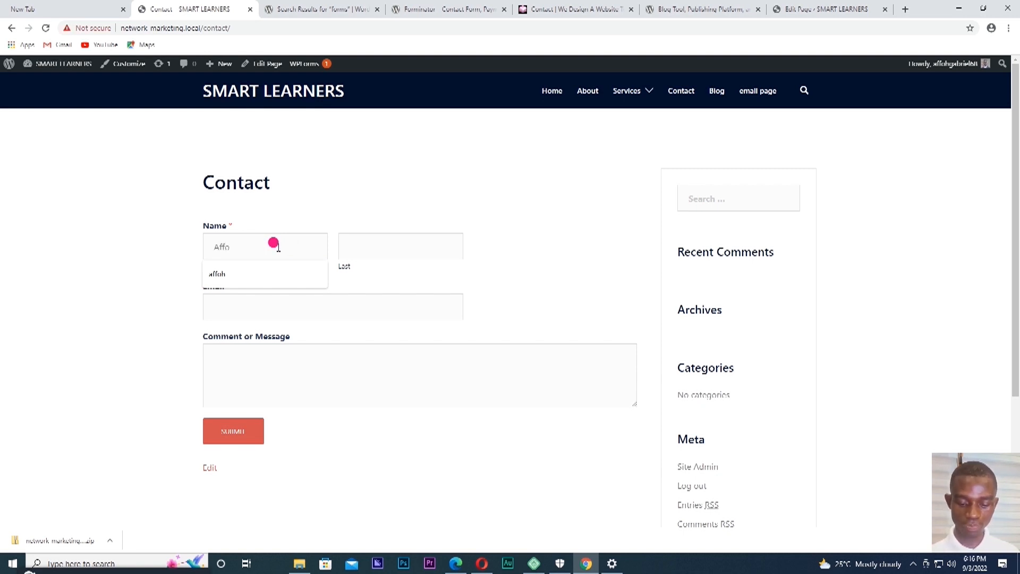
left_click(421, 247)
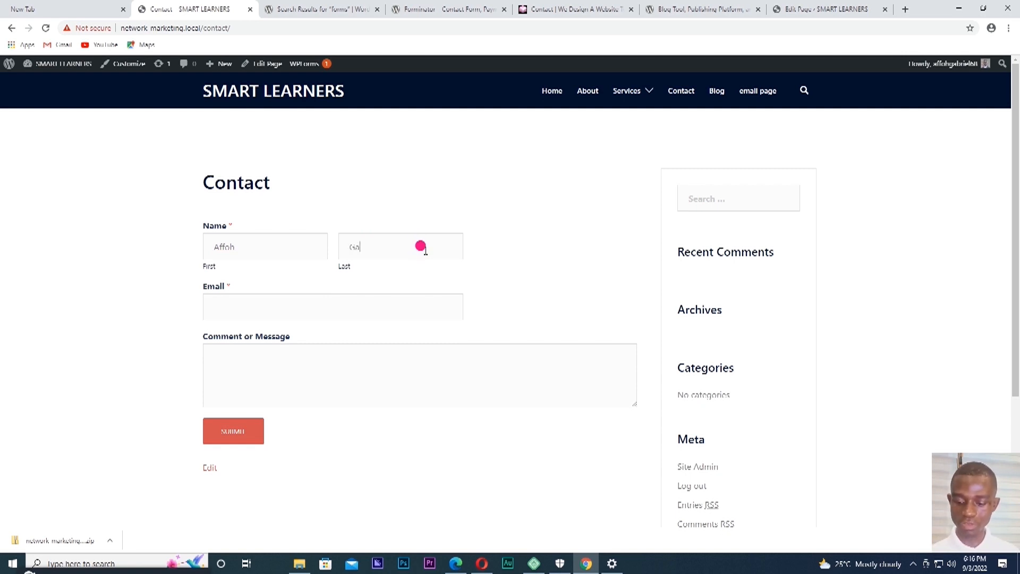
type("Gabriel")
left_click(280, 299)
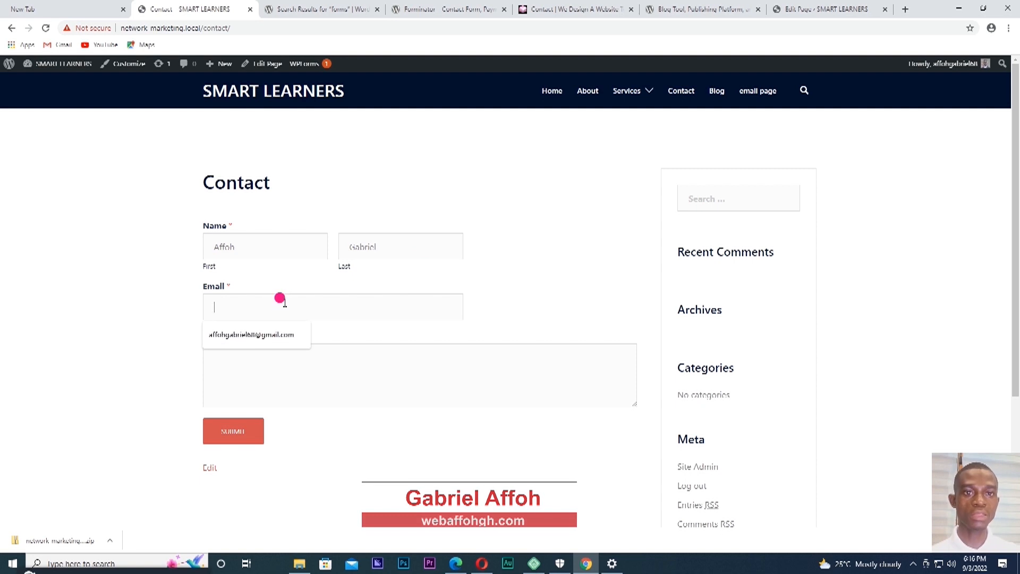
left_click(264, 335)
Enter the message "hi, smart learners please i want to learn how to design a website" and submit the contact form
left_click(286, 372)
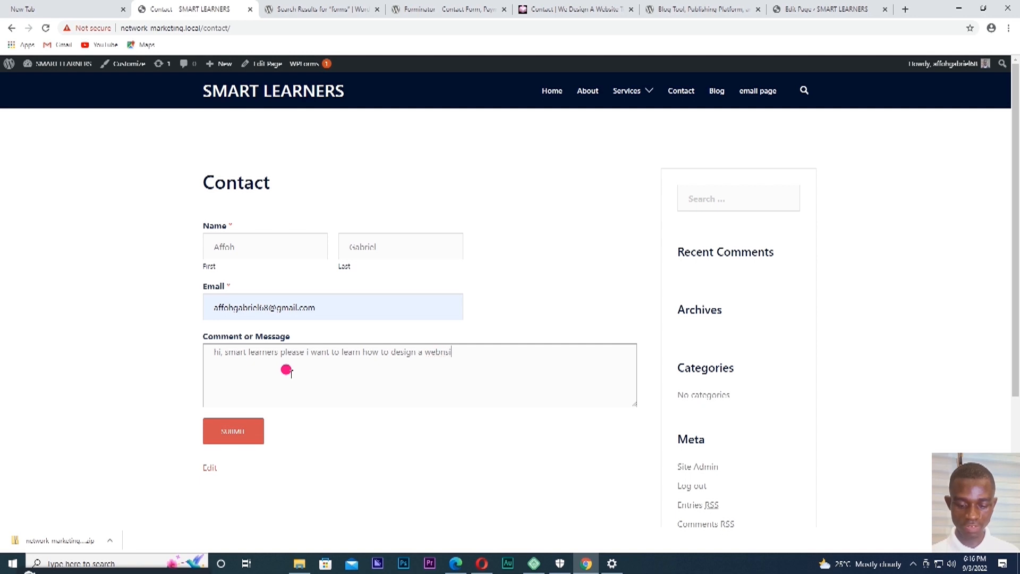
type("e")
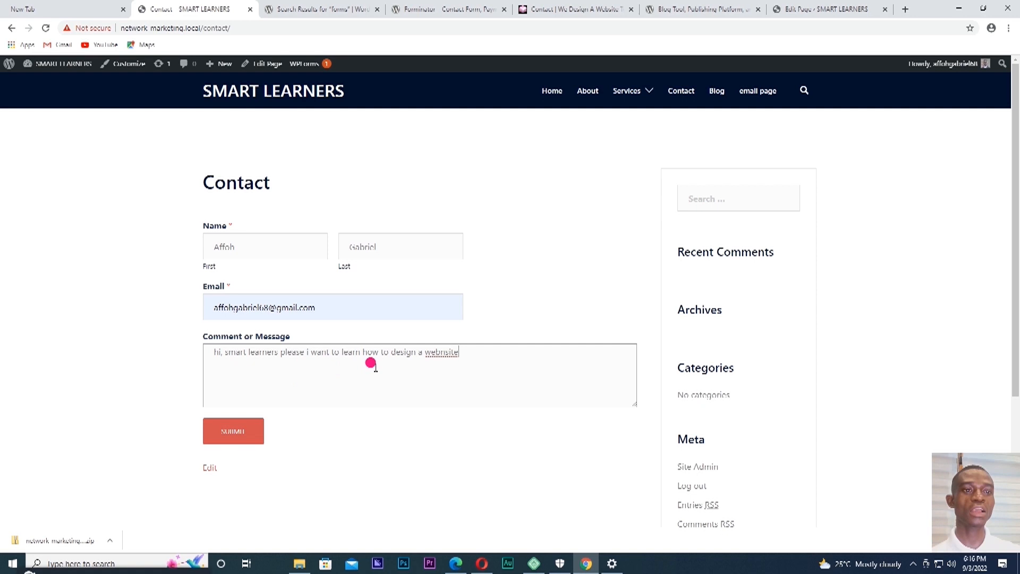
left_click(442, 352)
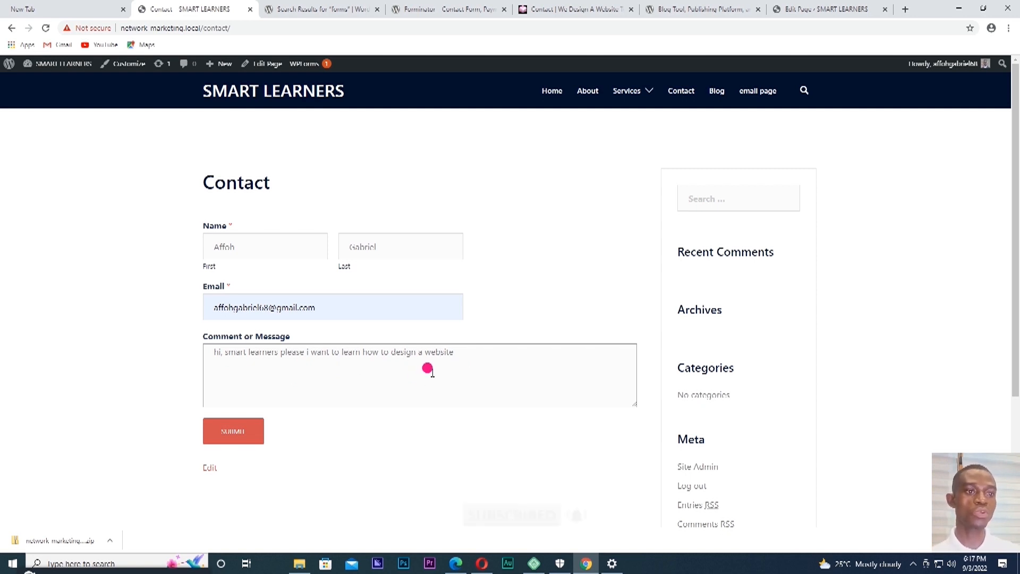
scroll(377, 373, "down", 1)
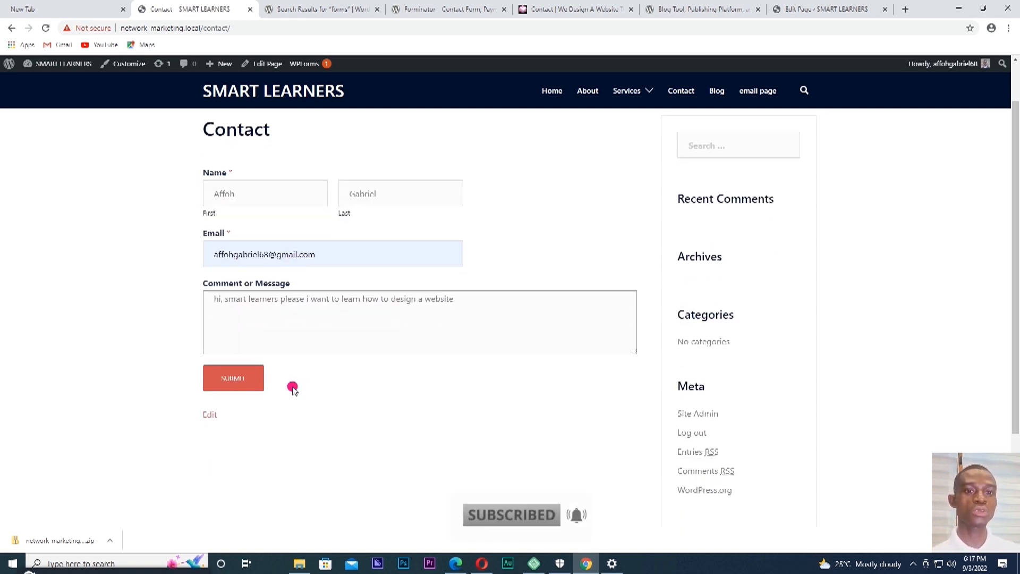
left_click(235, 378)
scroll(375, 273, "up", 1)
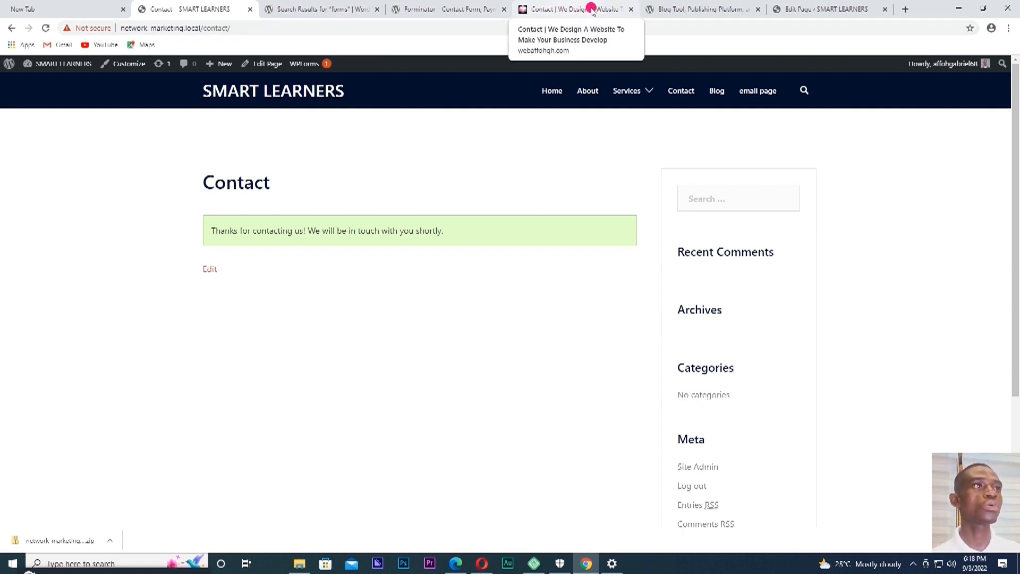
Create a new WPForms form from the Newsletter Signup Form template
left_click(682, 11)
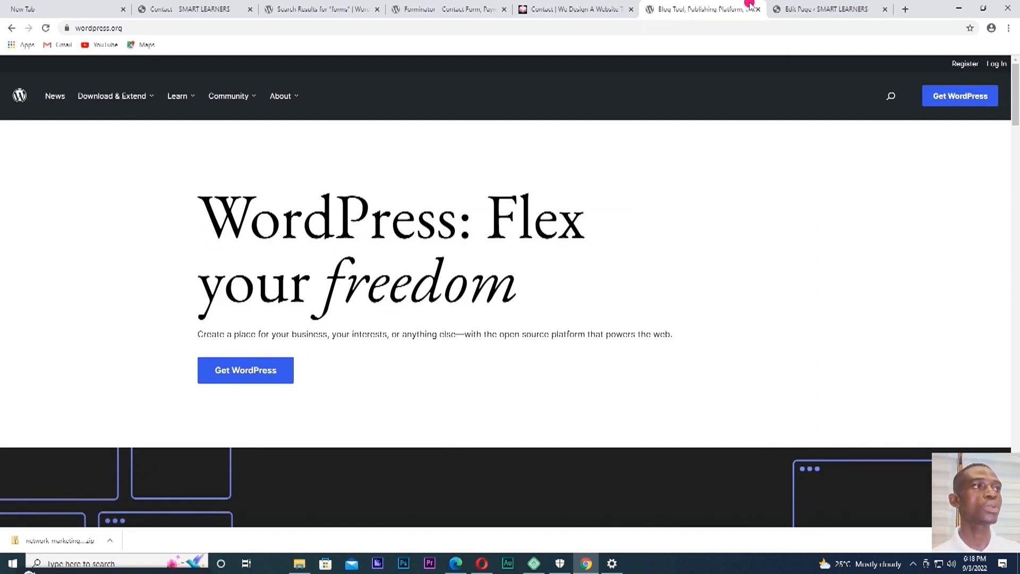
left_click(805, 8)
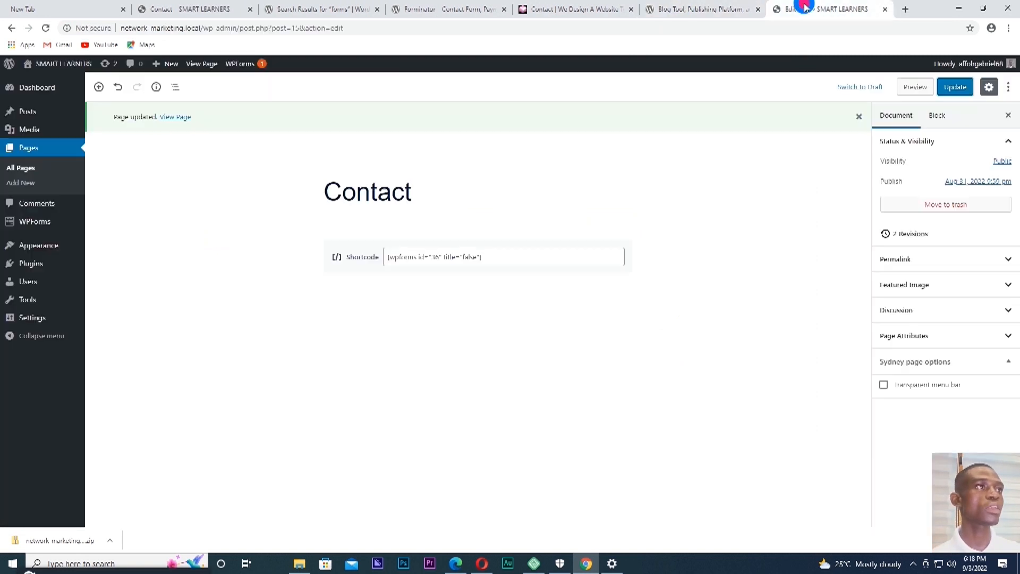
left_click(40, 89)
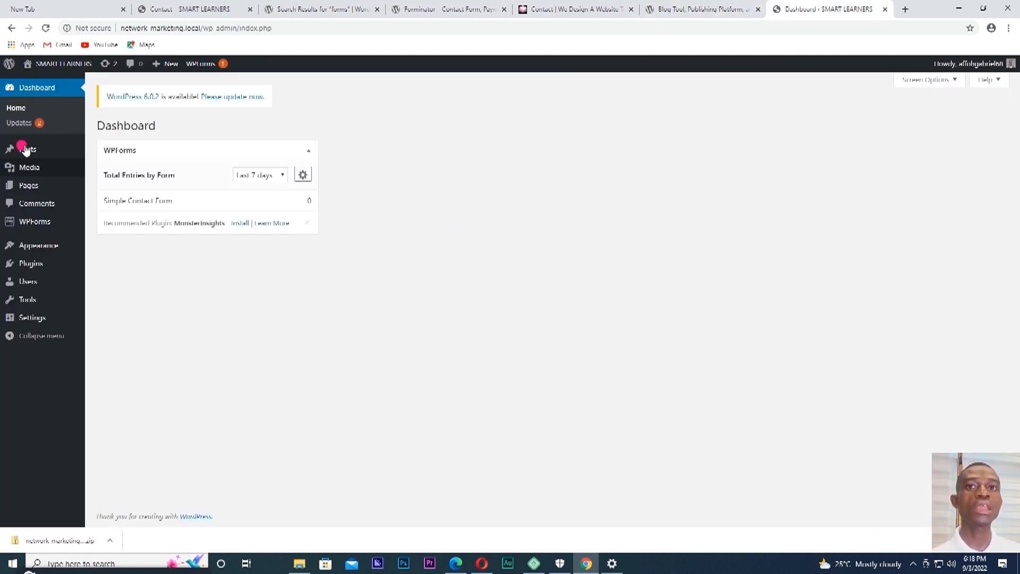
mouse_move(53, 229)
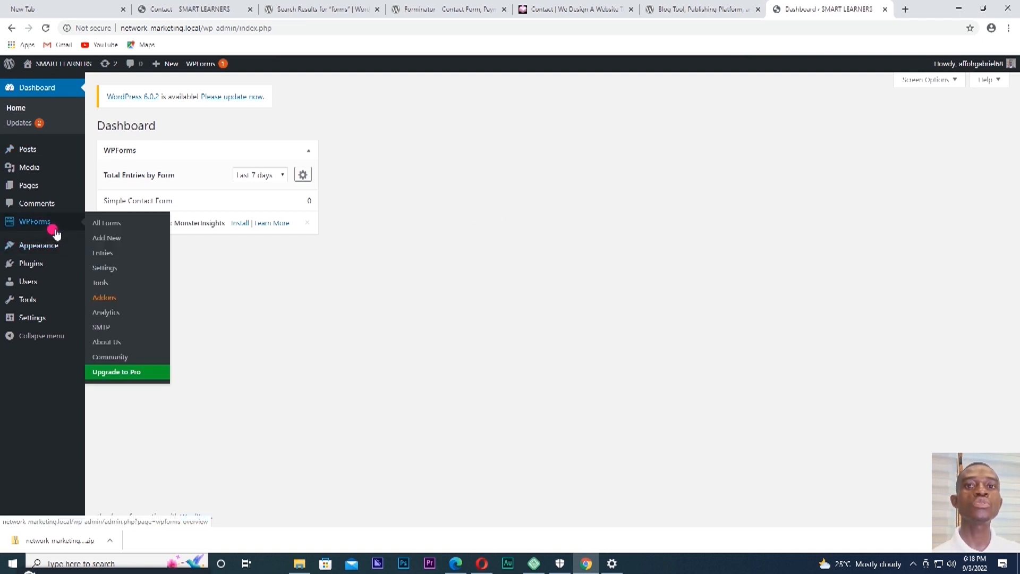
left_click(123, 242)
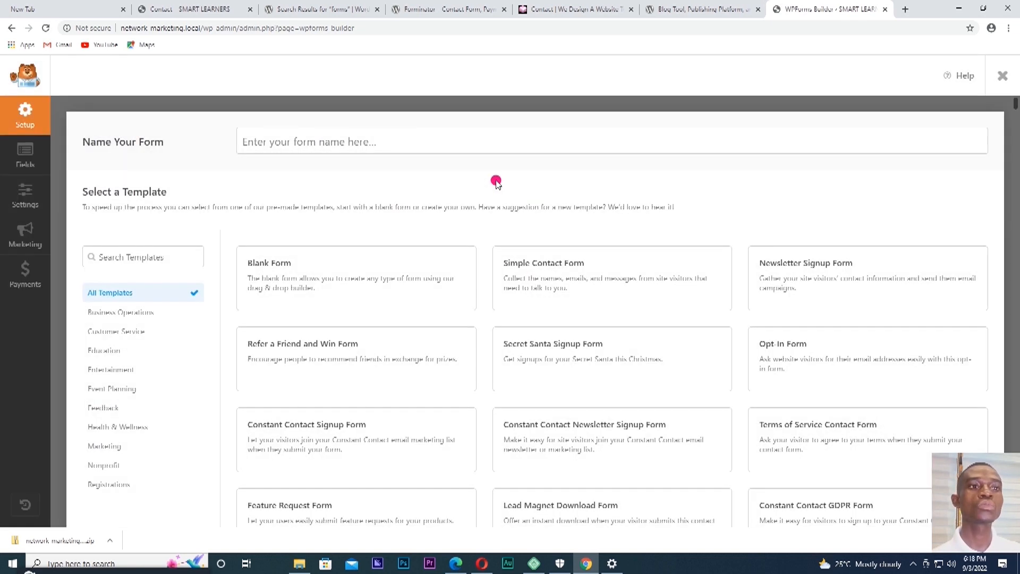
scroll(620, 369, "down", 1)
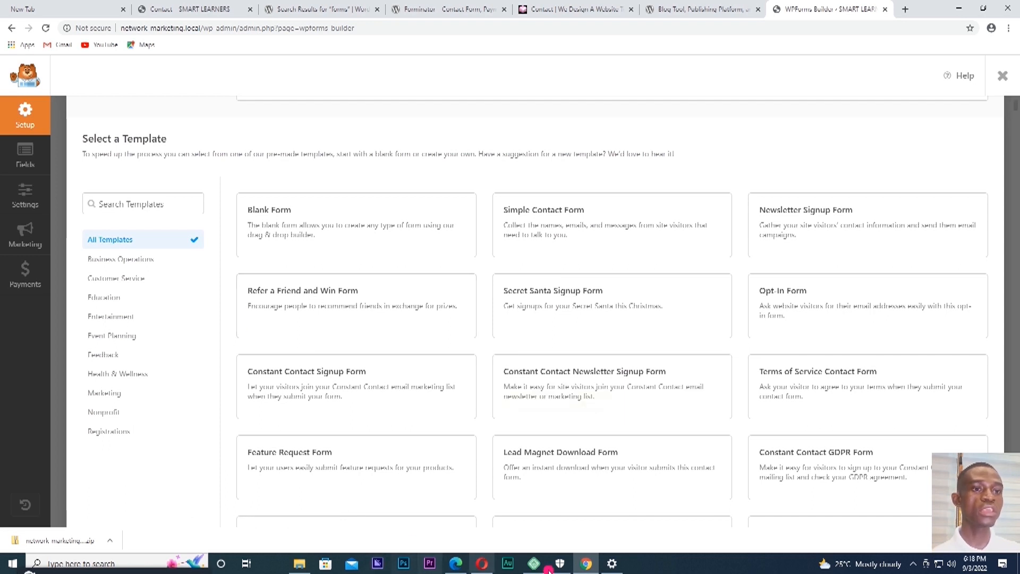
mouse_move(550, 332)
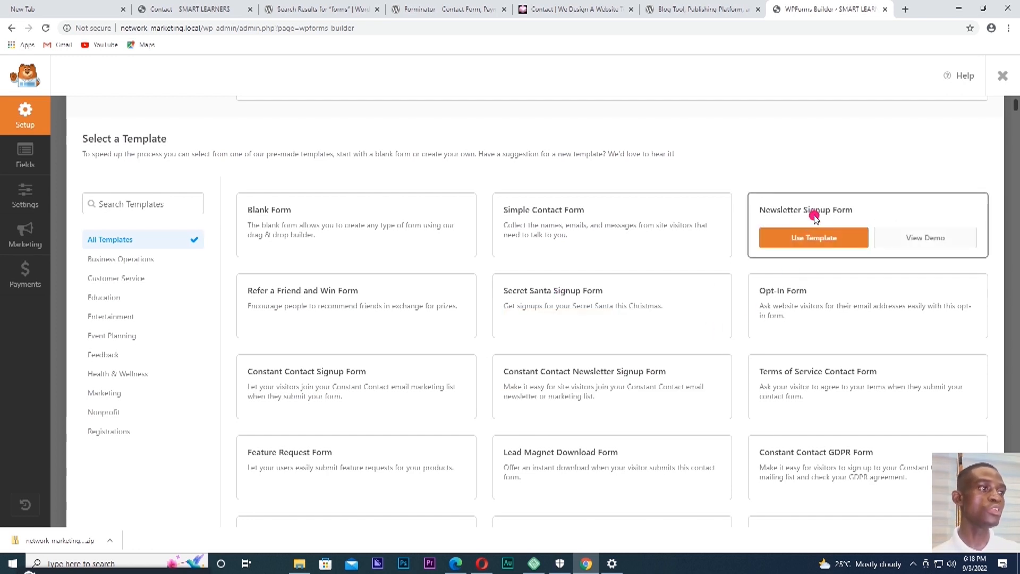
left_click(804, 248)
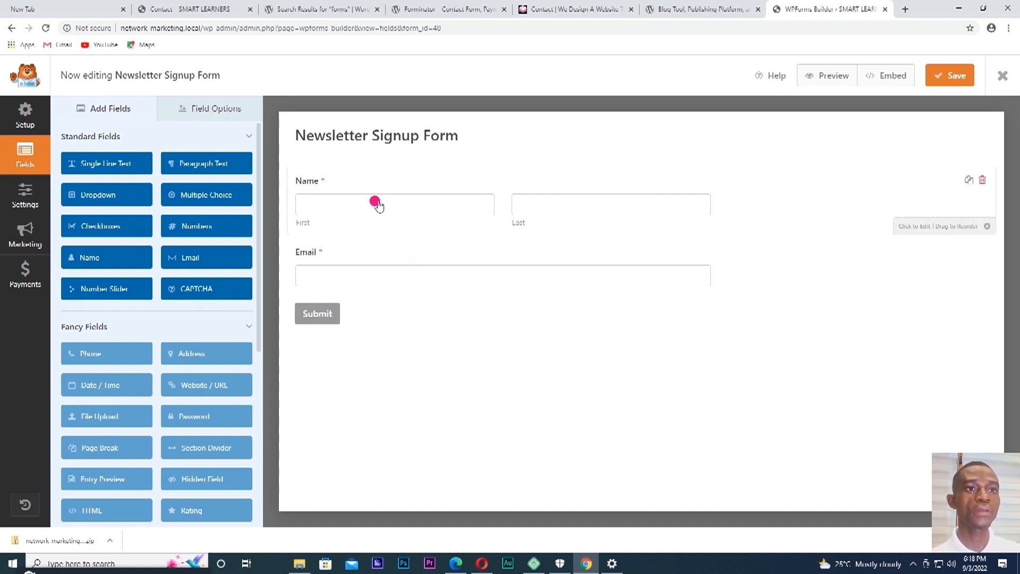
Embed the newsletter signup form in a new page named "News letter sign up"
left_click(321, 206)
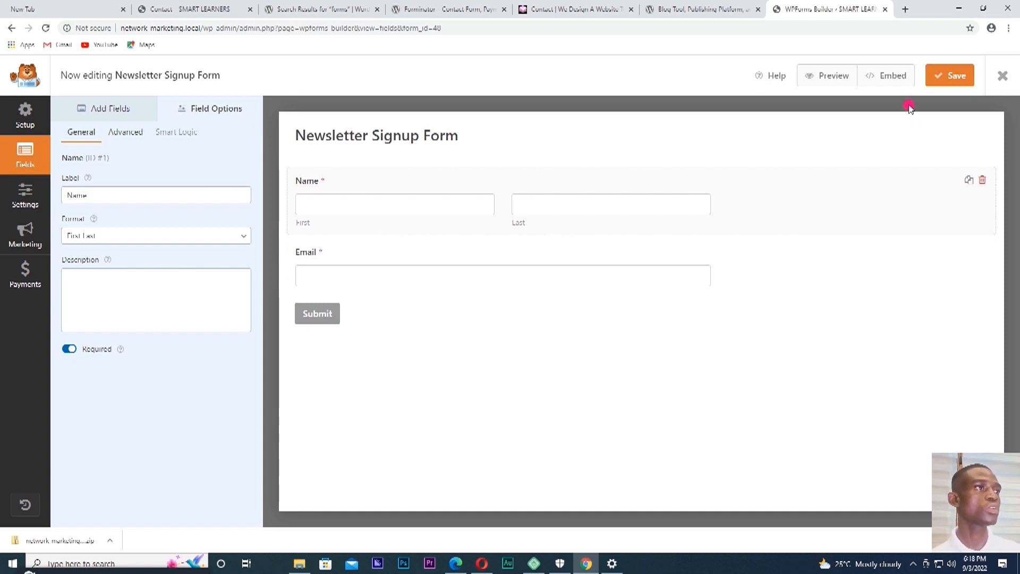
left_click(884, 88)
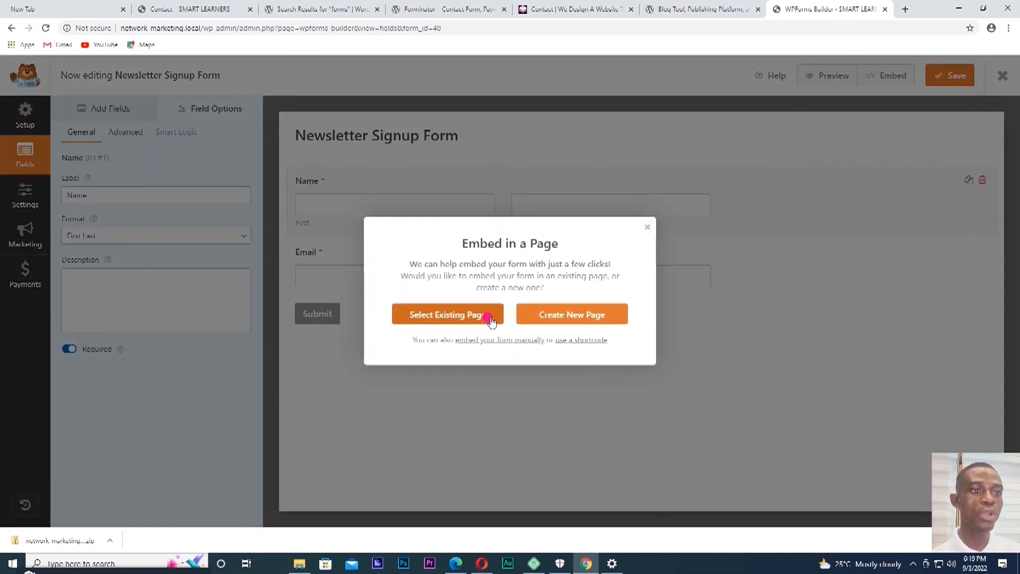
left_click(564, 317)
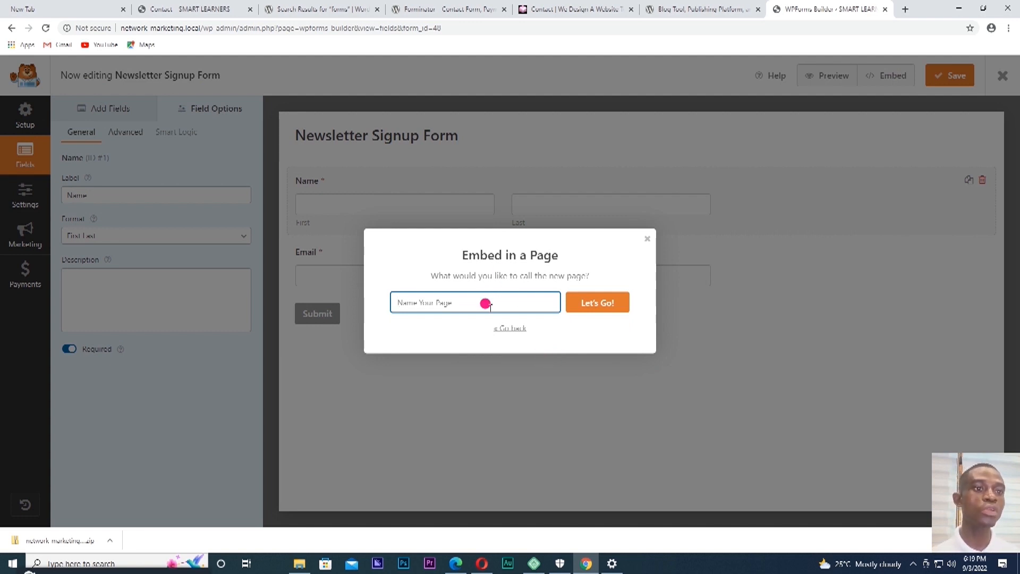
type("News letter sign up")
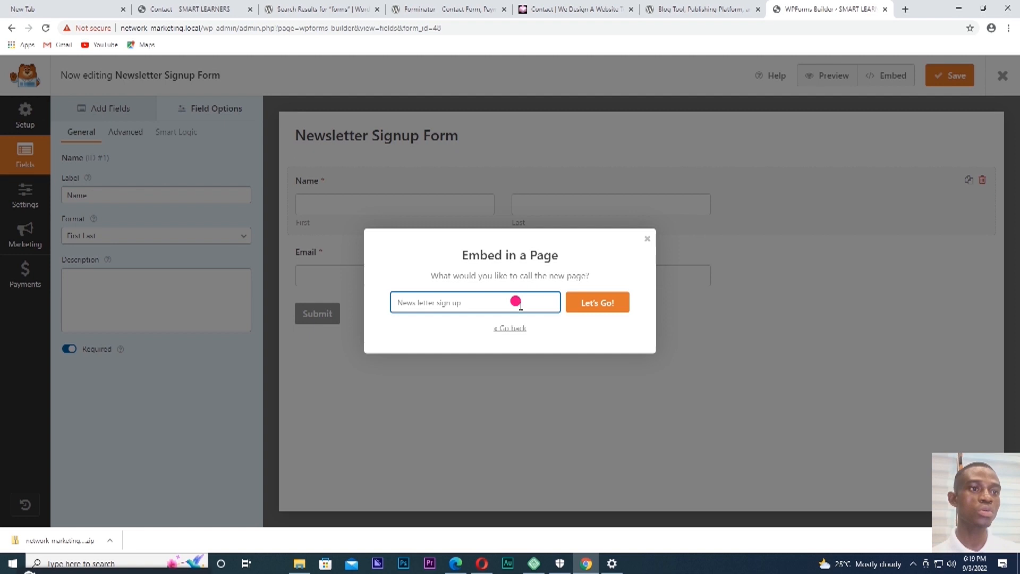
left_click(597, 303)
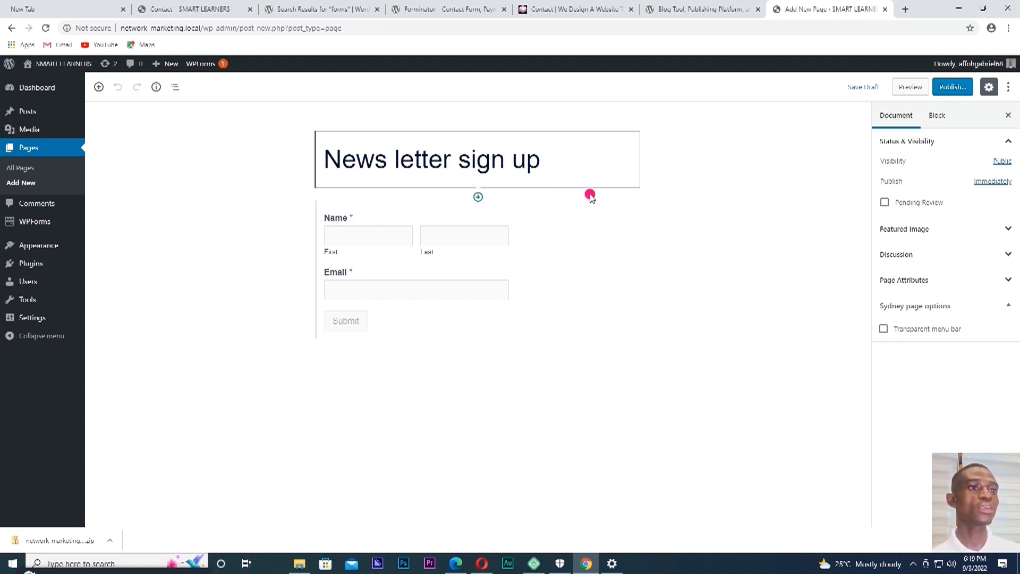
Publish the News letter sign up page and open it on the live site
left_click(949, 91)
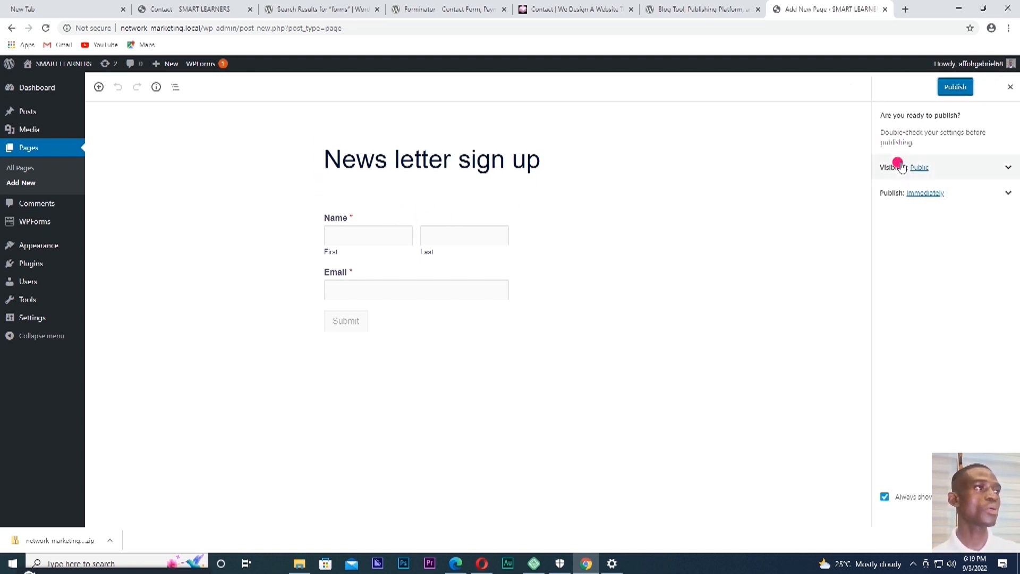
left_click(940, 90)
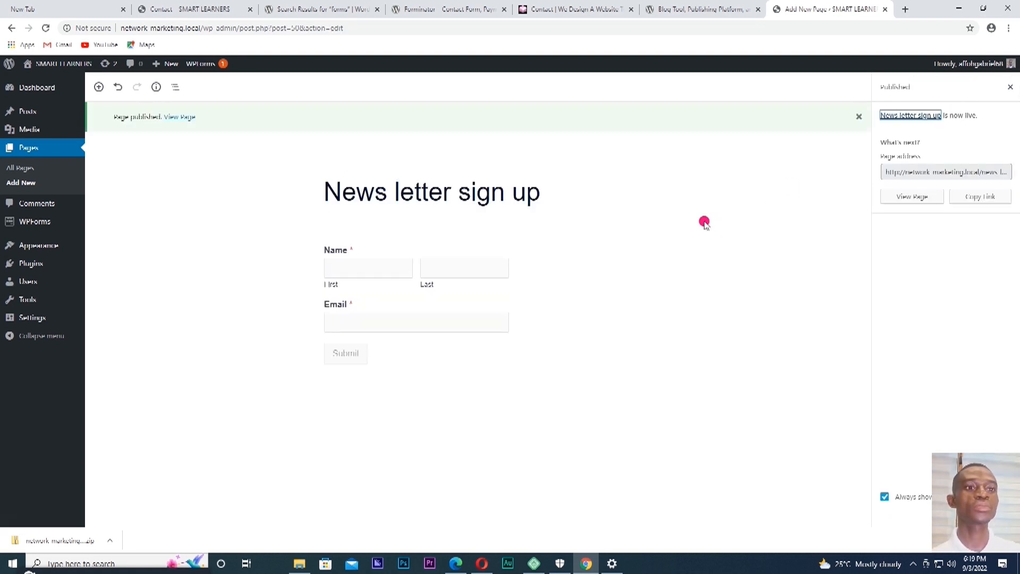
mouse_move(29, 73)
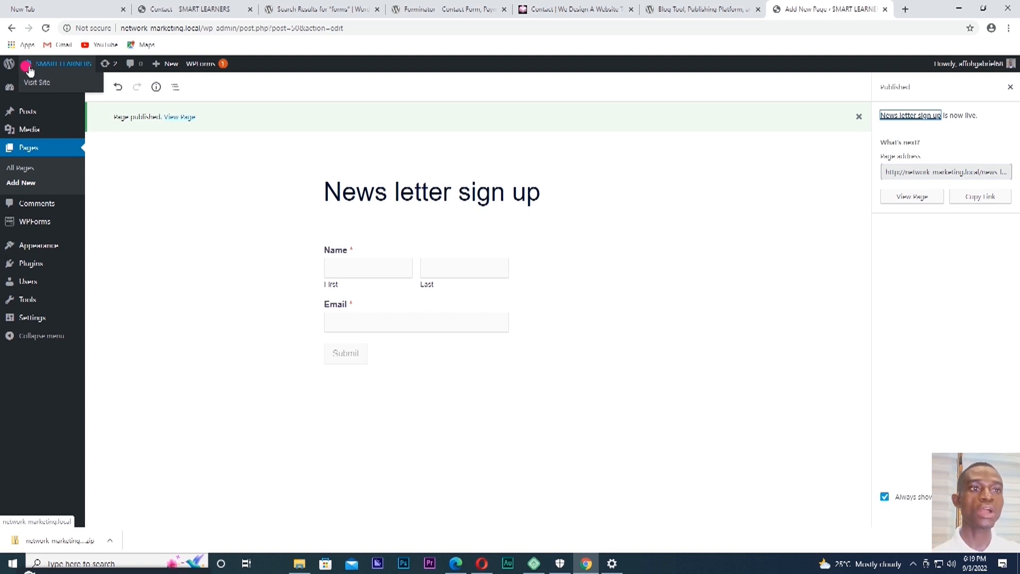
left_click(36, 82)
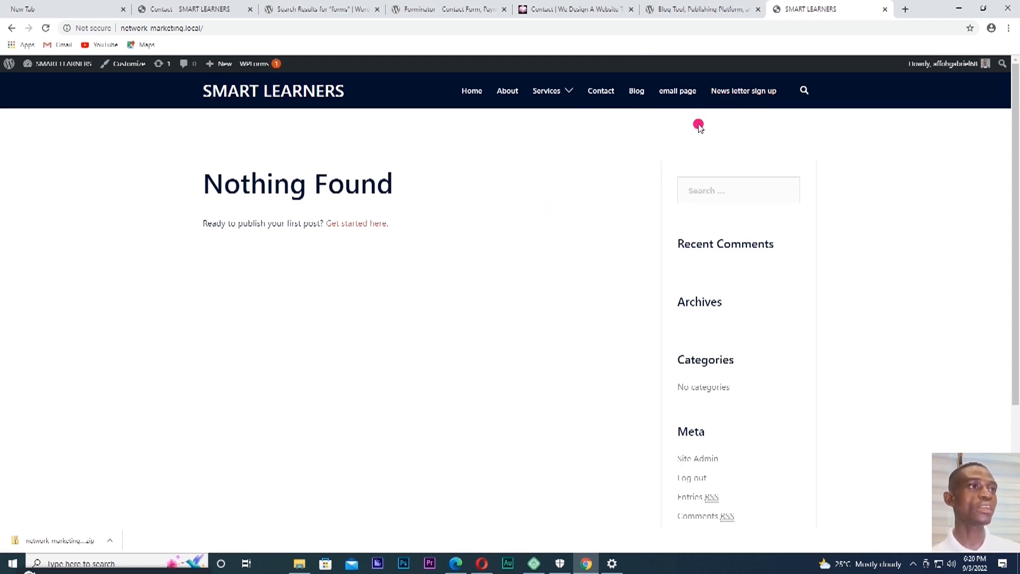
left_click(744, 90)
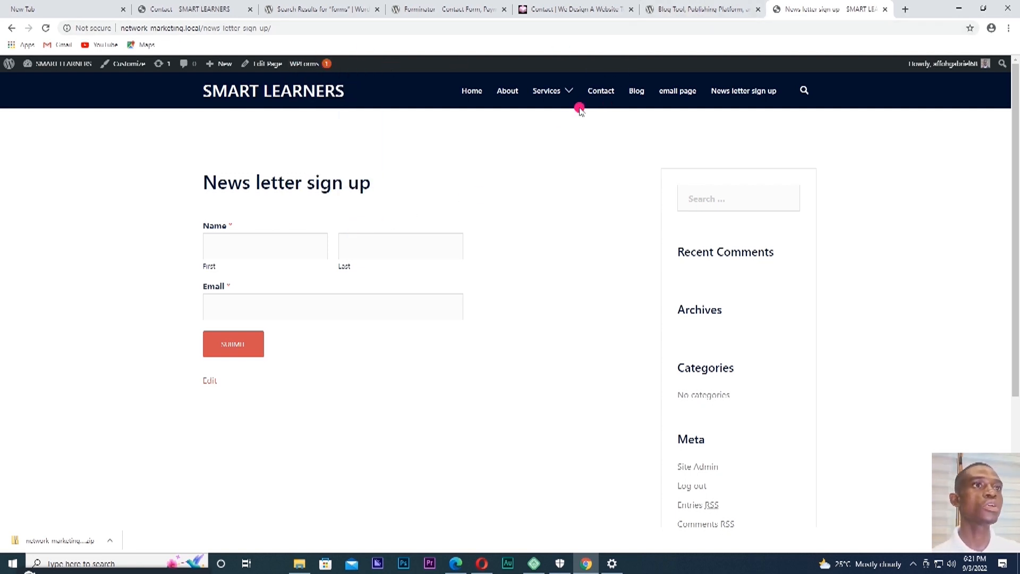
Switch to Local, open the site's WordPress admin from there and go to the Add Plugins page
mouse_move(946, 65)
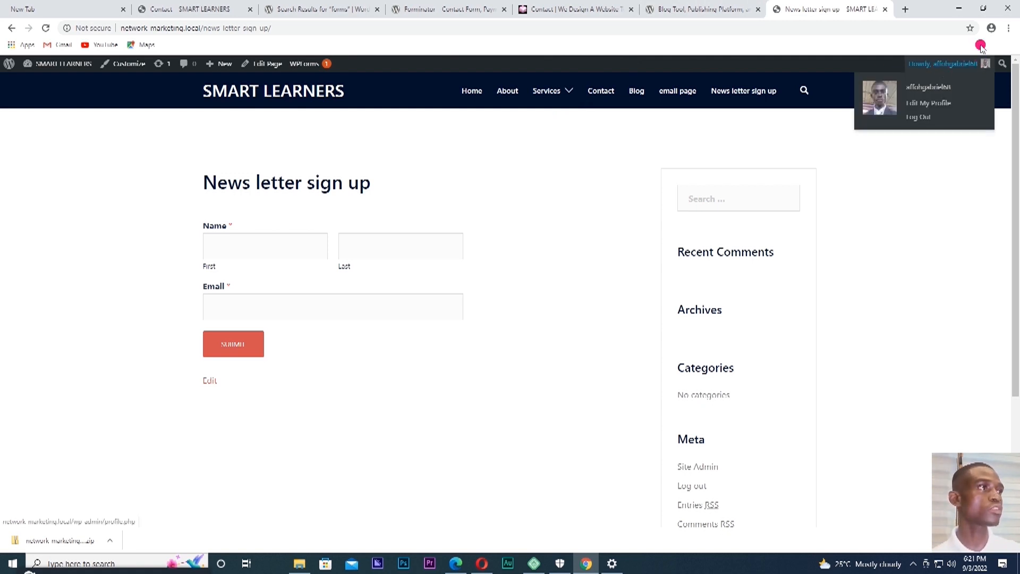
left_click(984, 9)
left_click(909, 103)
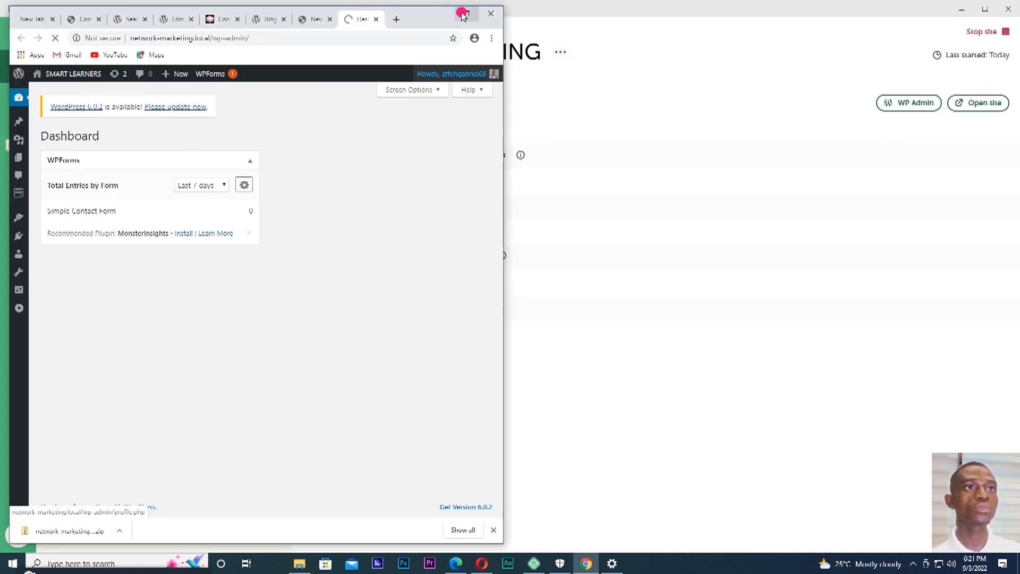
left_click(466, 13)
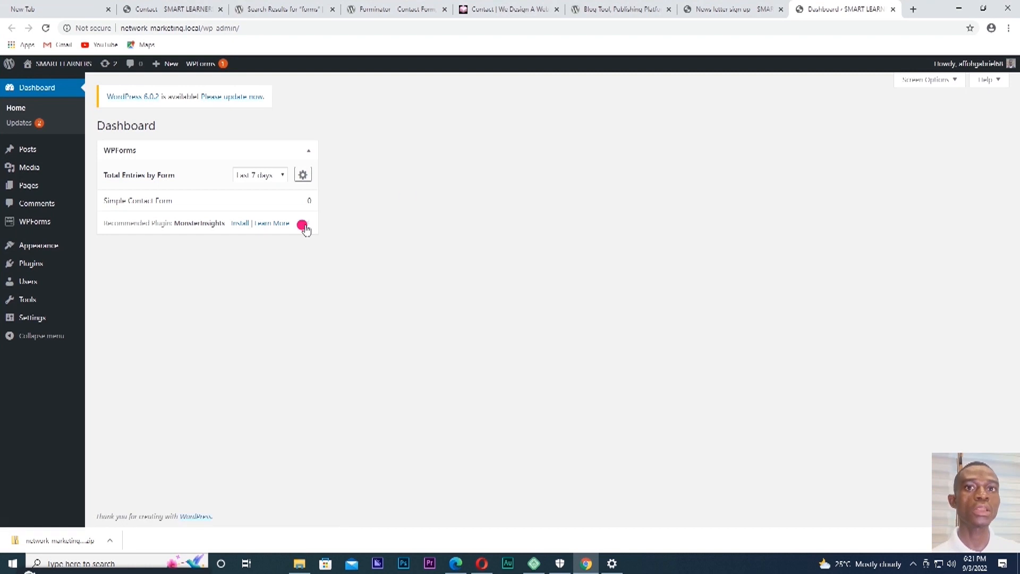
mouse_move(37, 263)
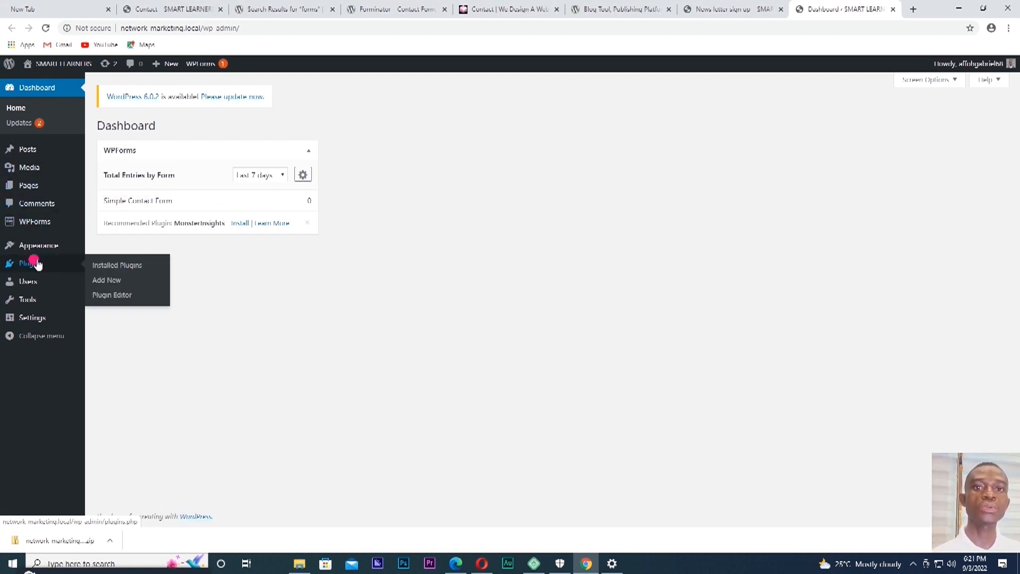
left_click(116, 281)
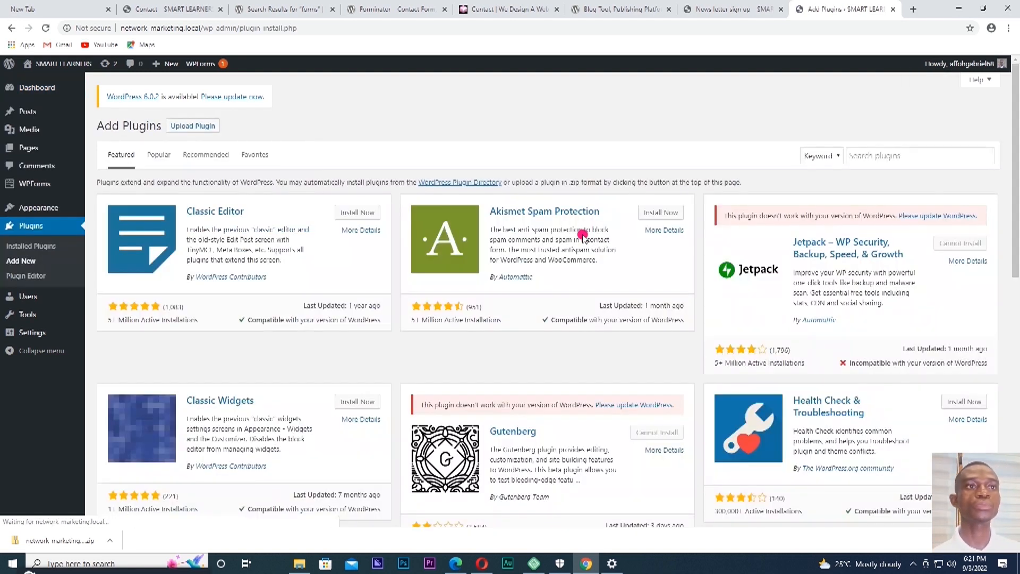
Search the available plugins for "back up" and browse the results
left_click(888, 154)
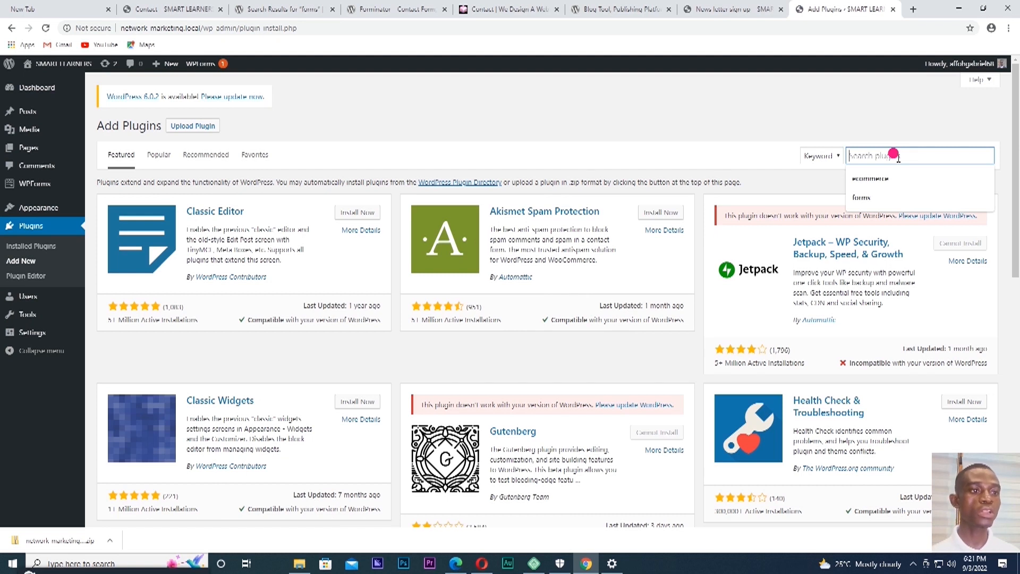
key("super")
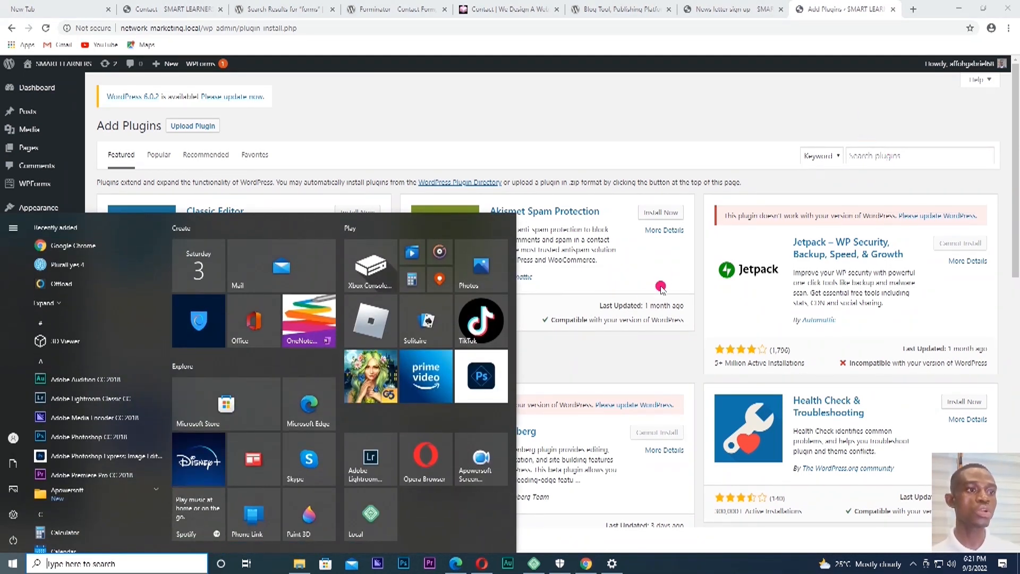
left_click(646, 298)
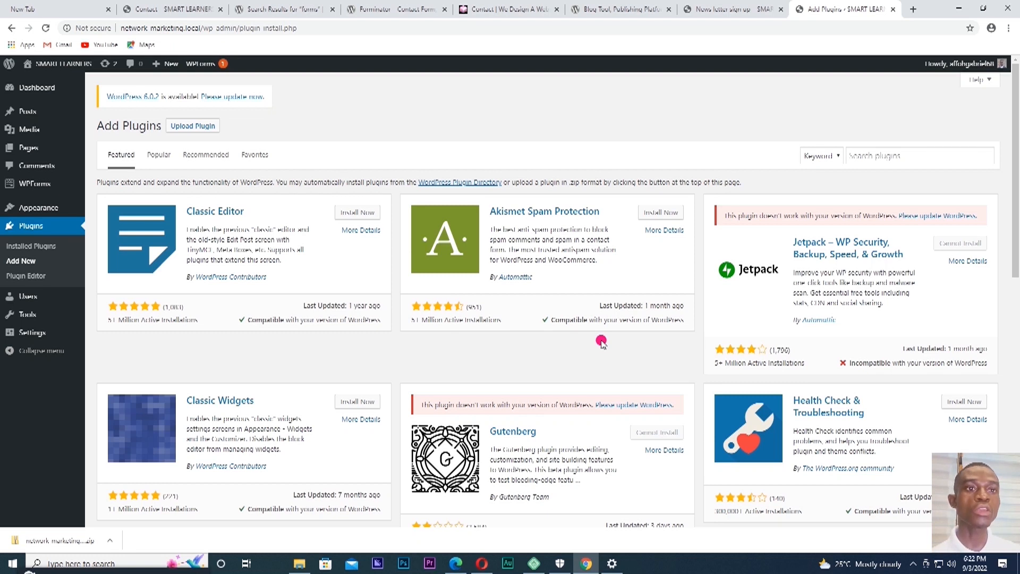
left_click(889, 155)
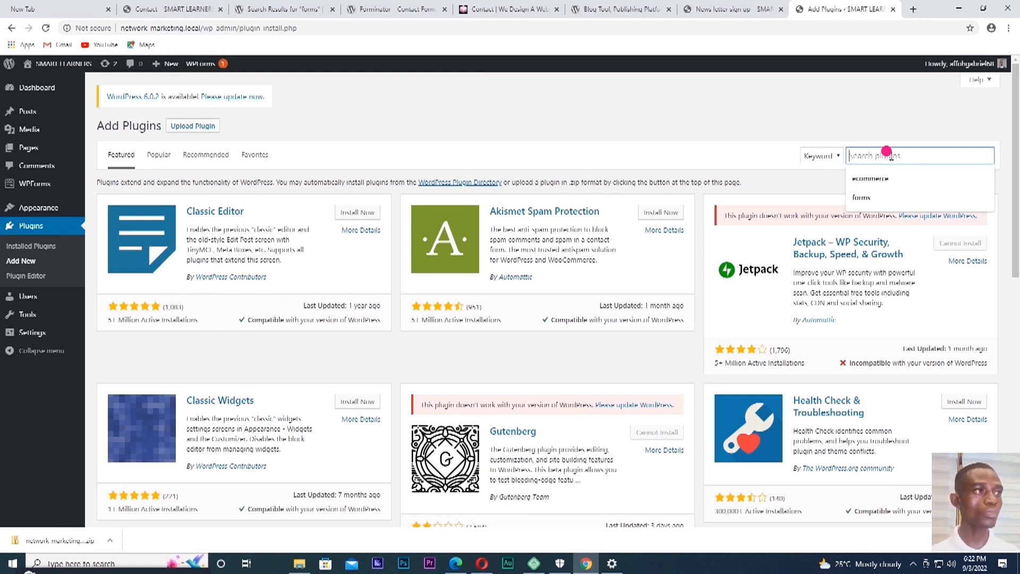
type("bac")
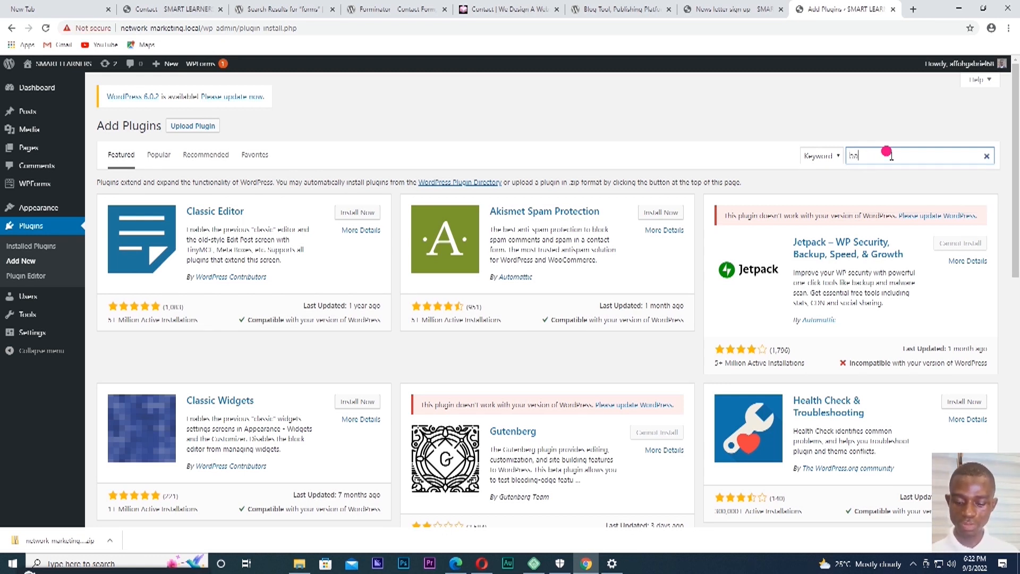
type("k up")
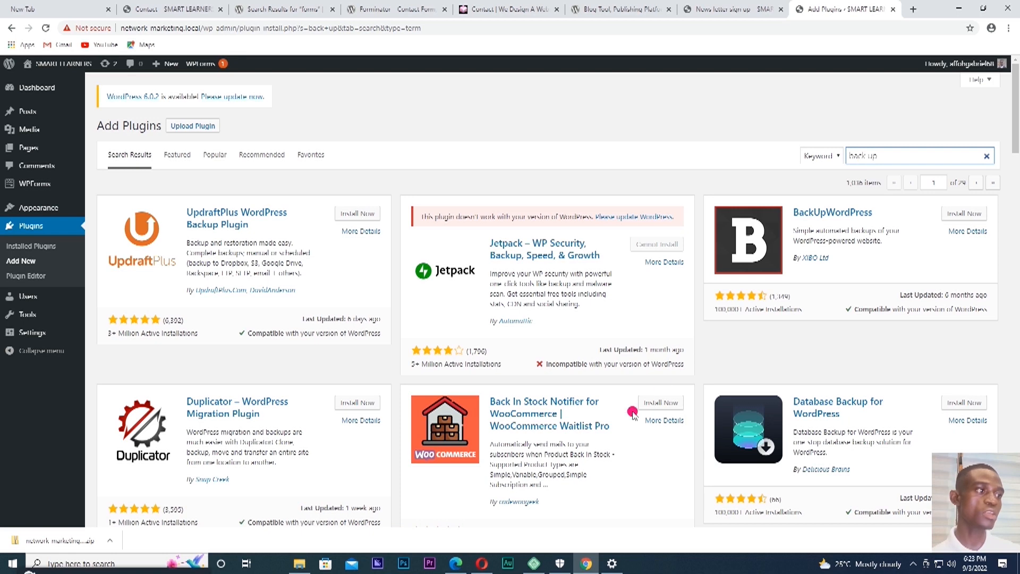
scroll(648, 403, "down", 5)
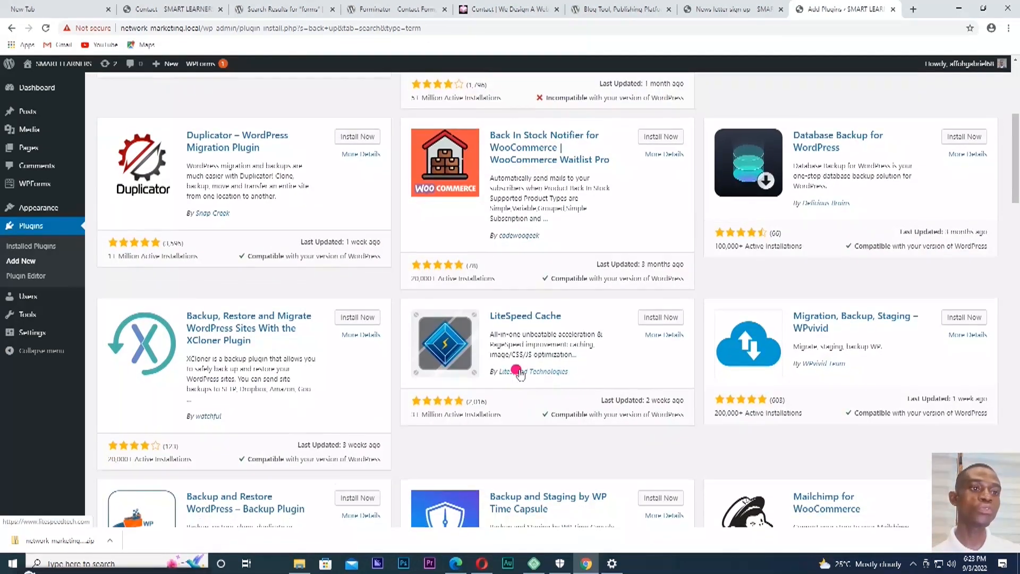
scroll(524, 396, "down", 3)
scroll(518, 371, "down", 4)
scroll(515, 367, "down", 7)
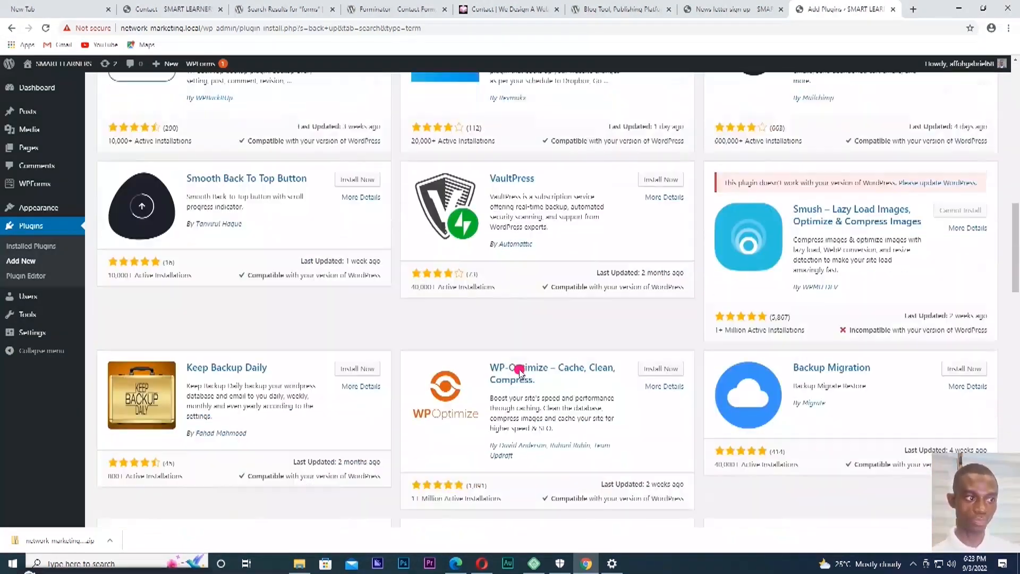
scroll(517, 372, "up", 20)
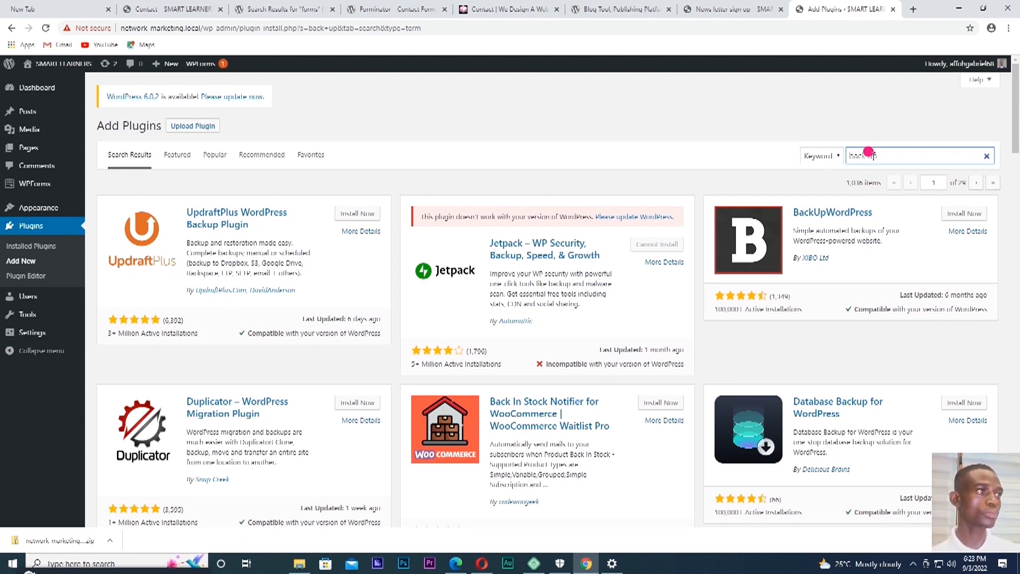
Search the available plugins for "wpvivid" and look over the matching plugins
left_click_drag(879, 155, 833, 155)
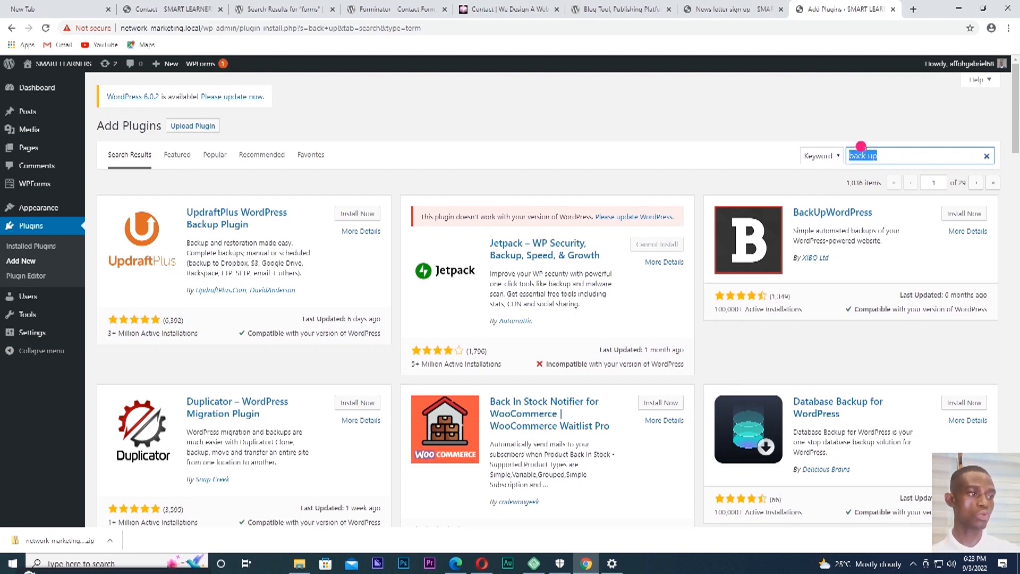
type("wpvivid")
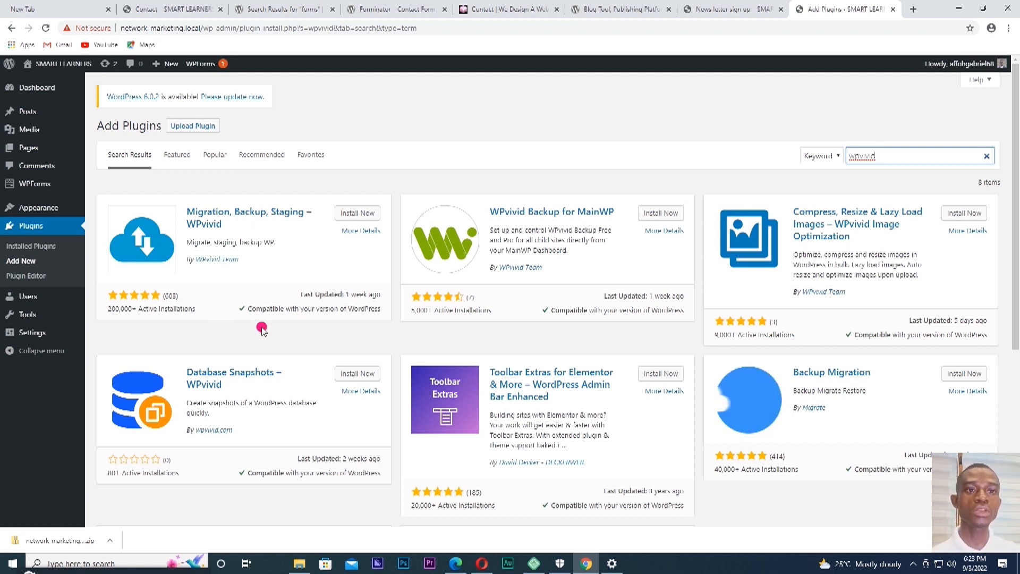
scroll(258, 319, "down", 1)
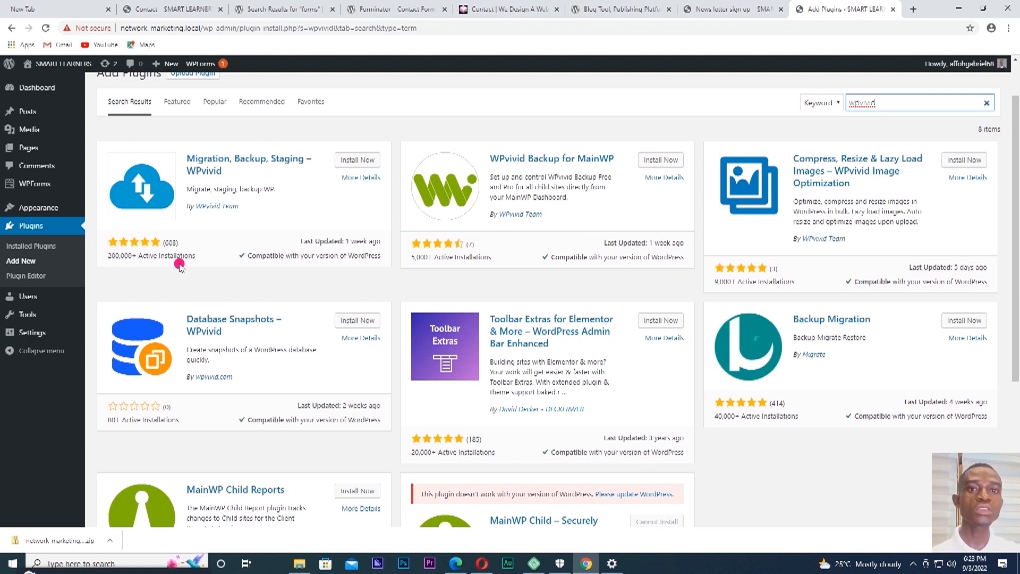
Install and activate the "Migration, Backup, Staging – WPvivid" plugin from the search results
scroll(242, 225, "up", 1)
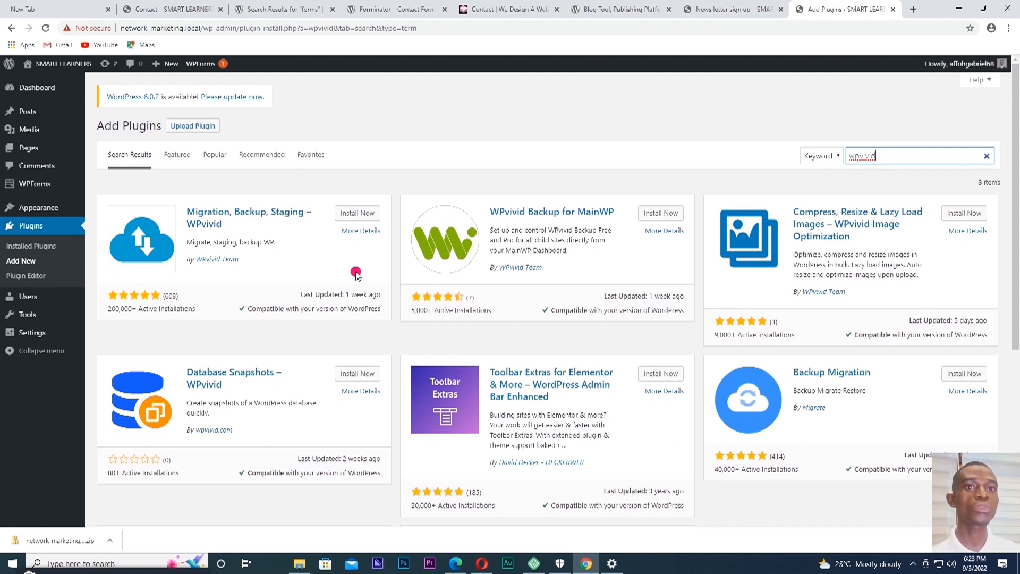
left_click(350, 213)
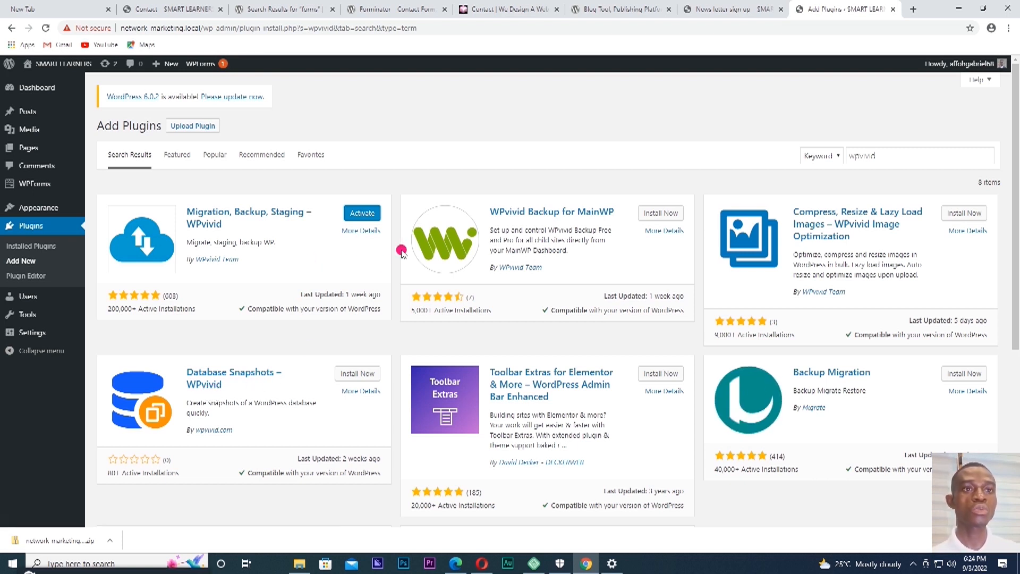
left_click(362, 214)
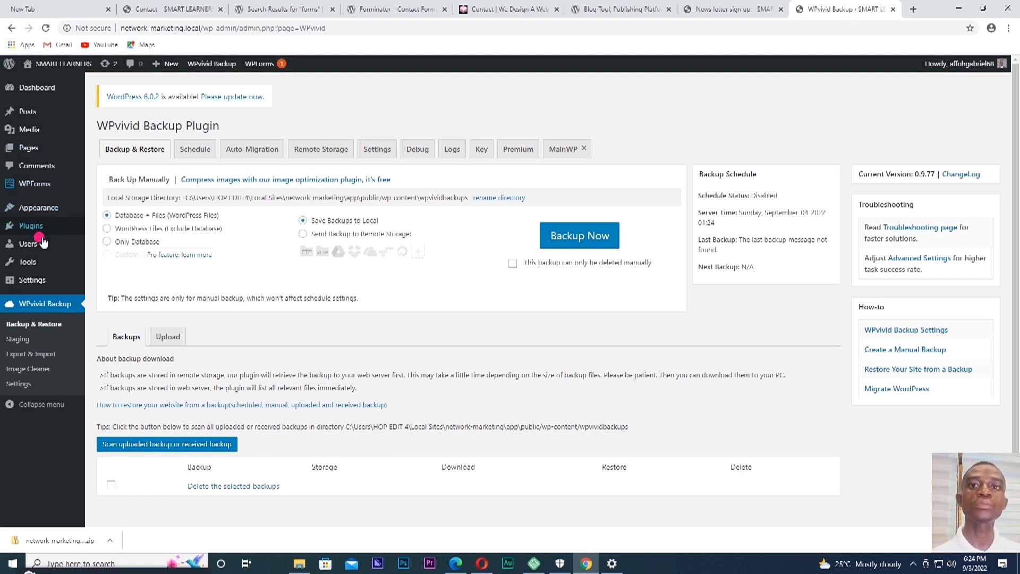
Go to the WordPress dashboard and open the WPvivid Backup page from there
mouse_move(46, 235)
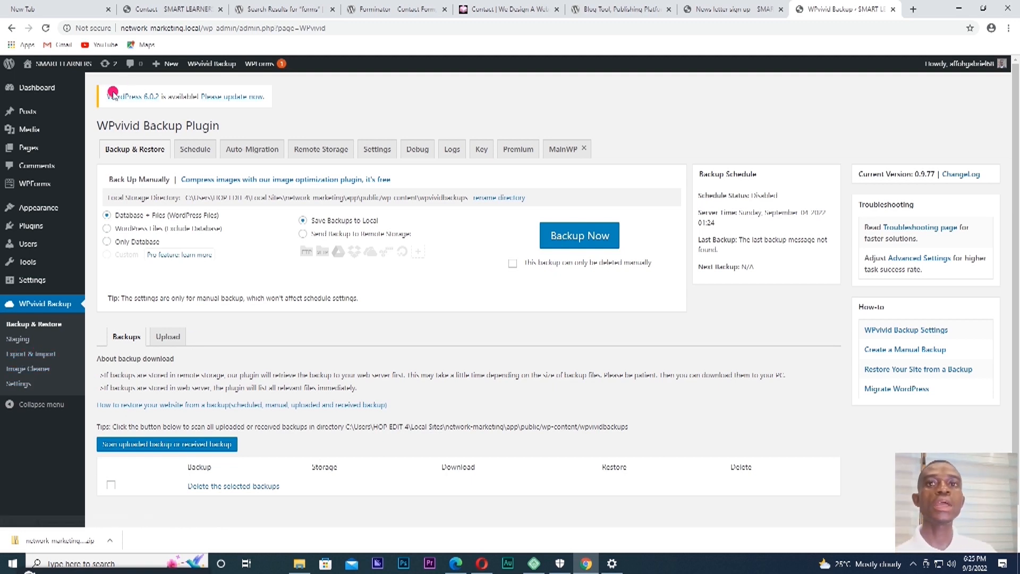
left_click(37, 88)
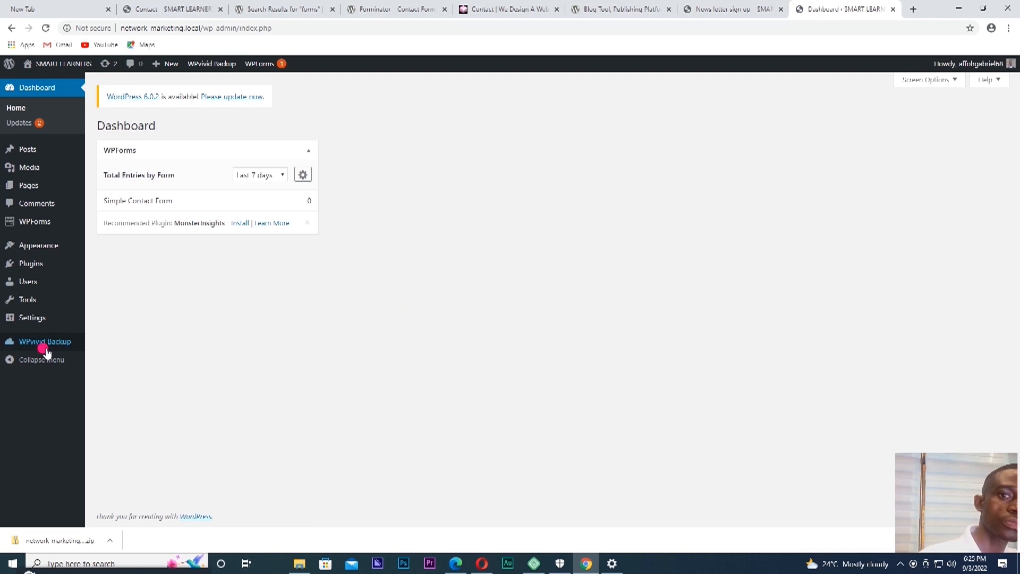
mouse_move(51, 352)
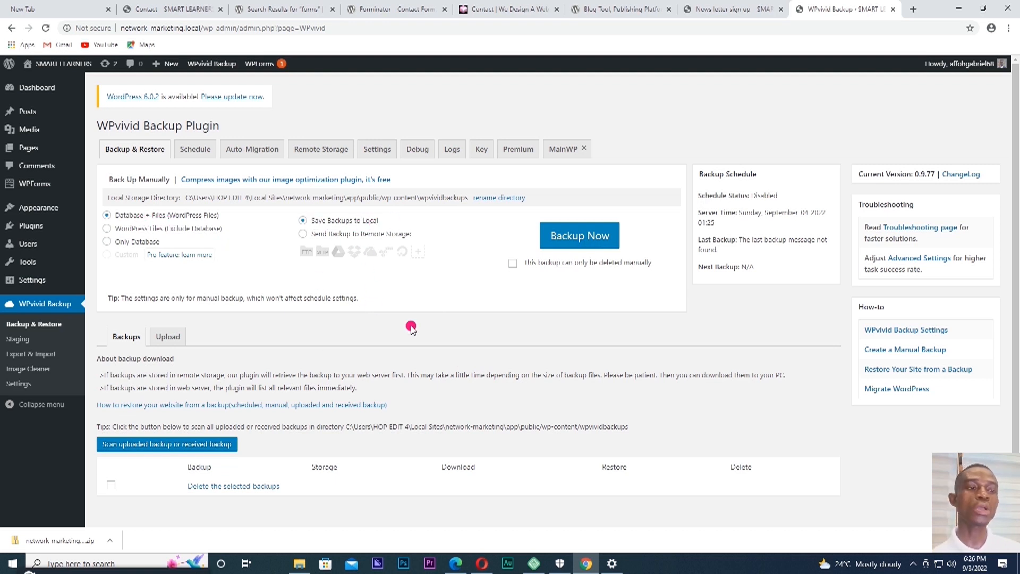
Run a manual WPvivid backup of the database and WordPress files, saved locally, and look at the resulting backup entry
scroll(457, 330, "down", 1)
left_click(571, 227)
scroll(436, 301, "down", 2)
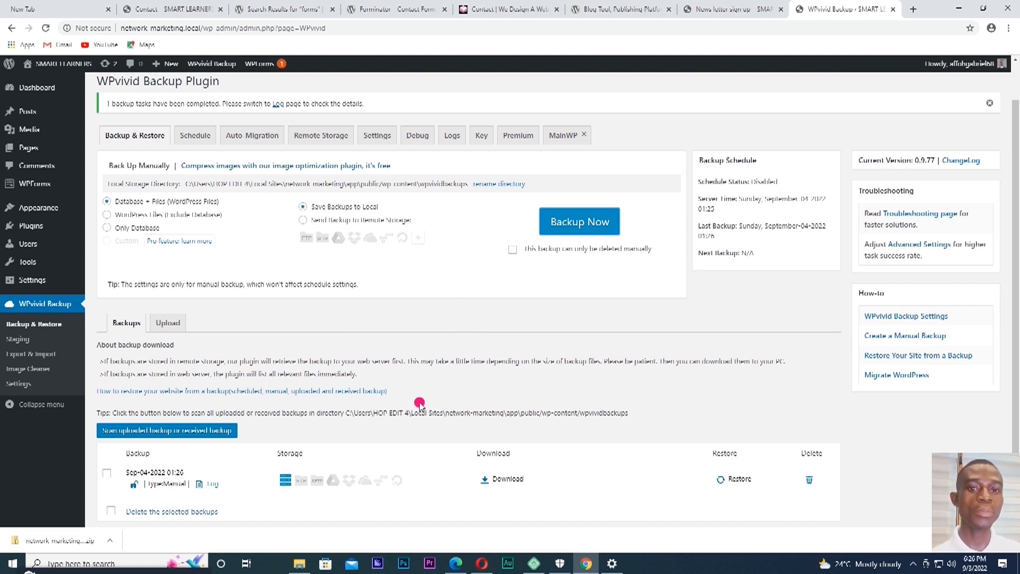
scroll(419, 404, "down", 1)
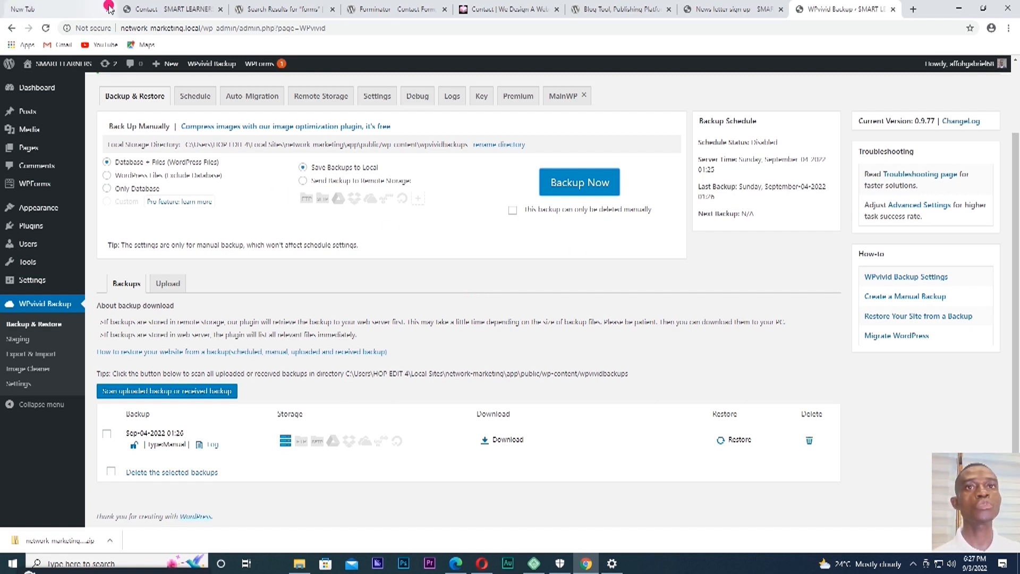
Glance at the live Contact page, return to the WPvivid backup list and download the new manual backup's zip file
left_click(153, 9)
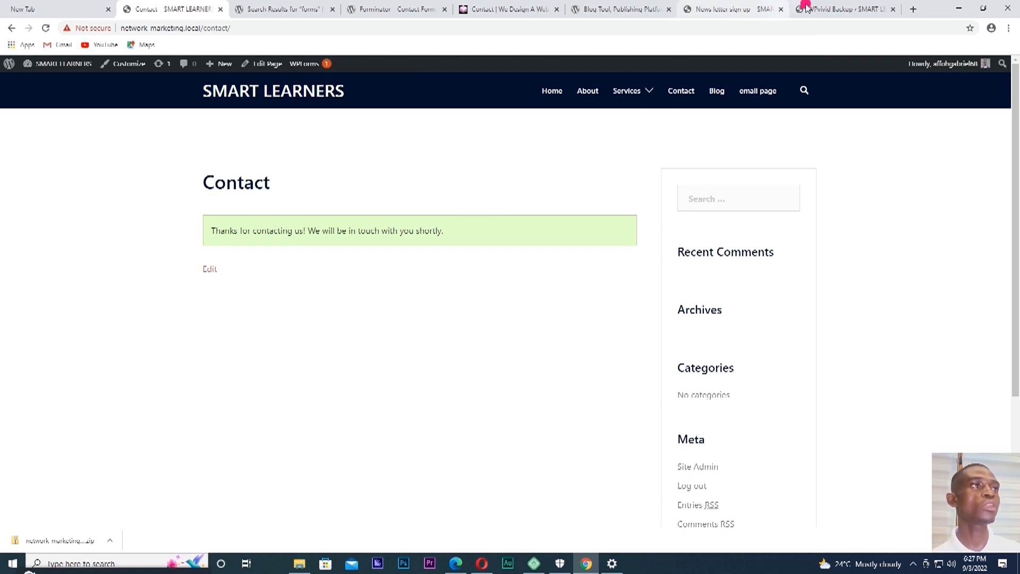
left_click(825, 10)
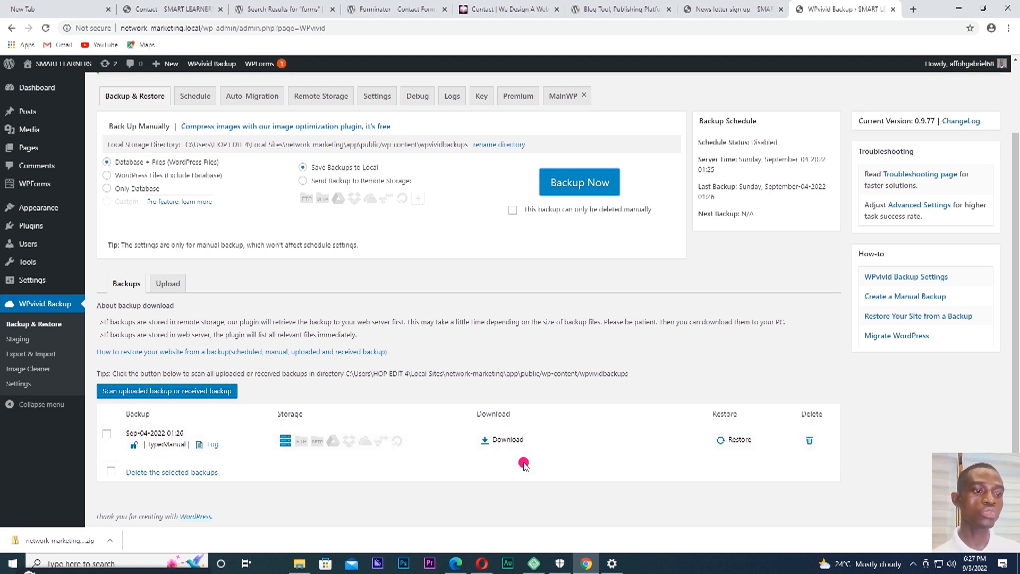
left_click(497, 440)
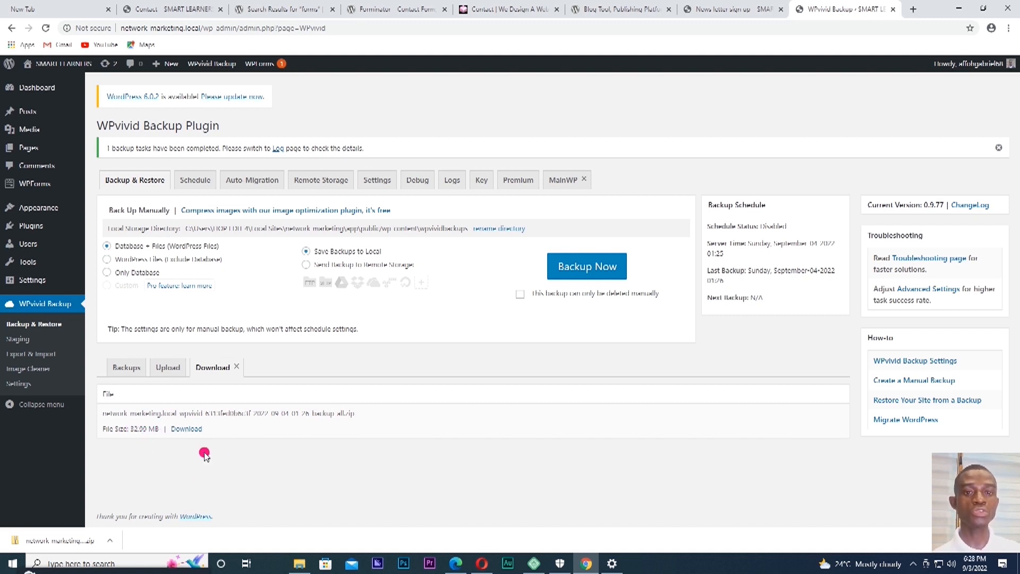
left_click(186, 430)
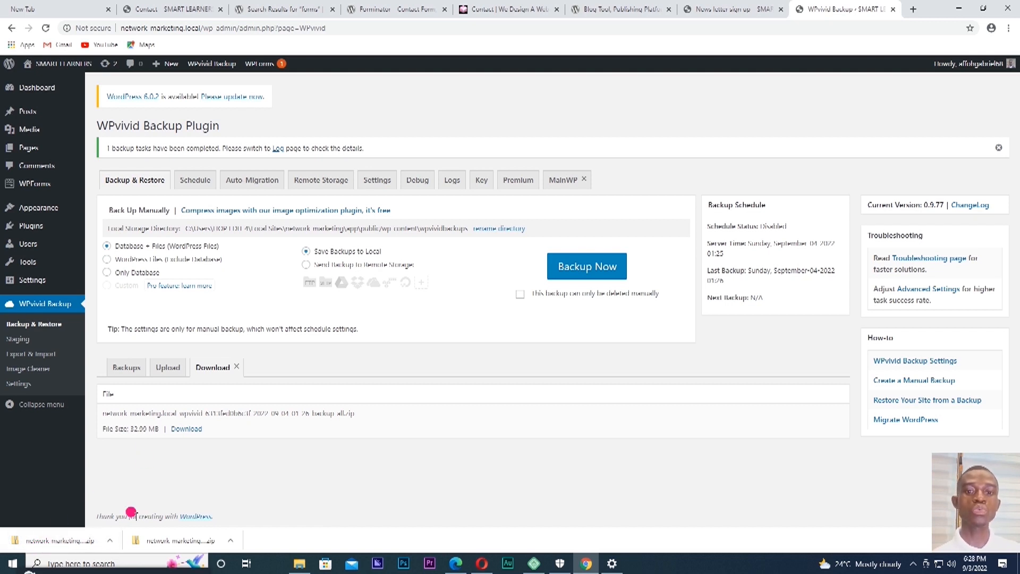
Switch to File Explorer and open the Downloads folder to check for the downloaded backup zip
left_click(299, 564)
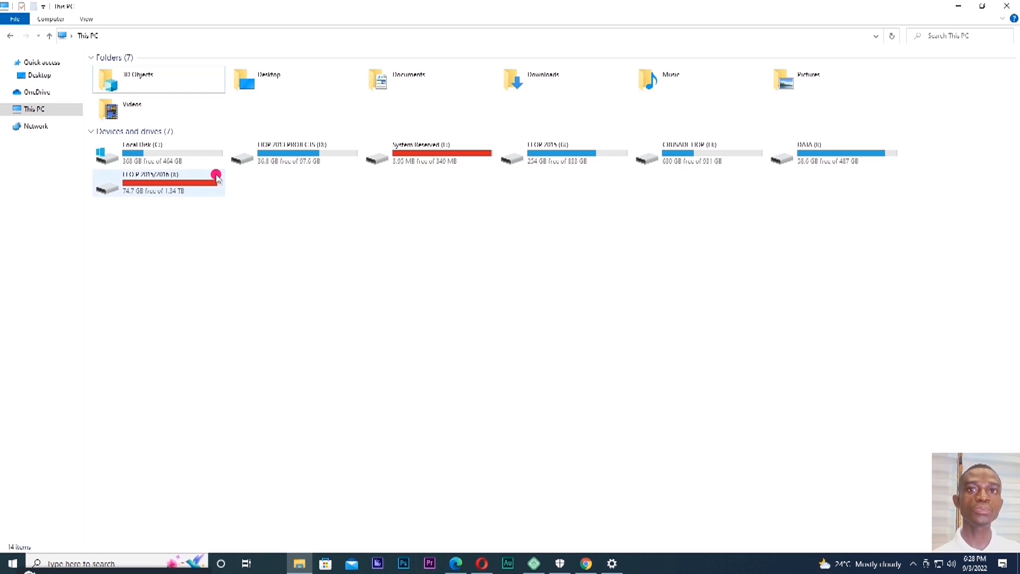
left_click(37, 108)
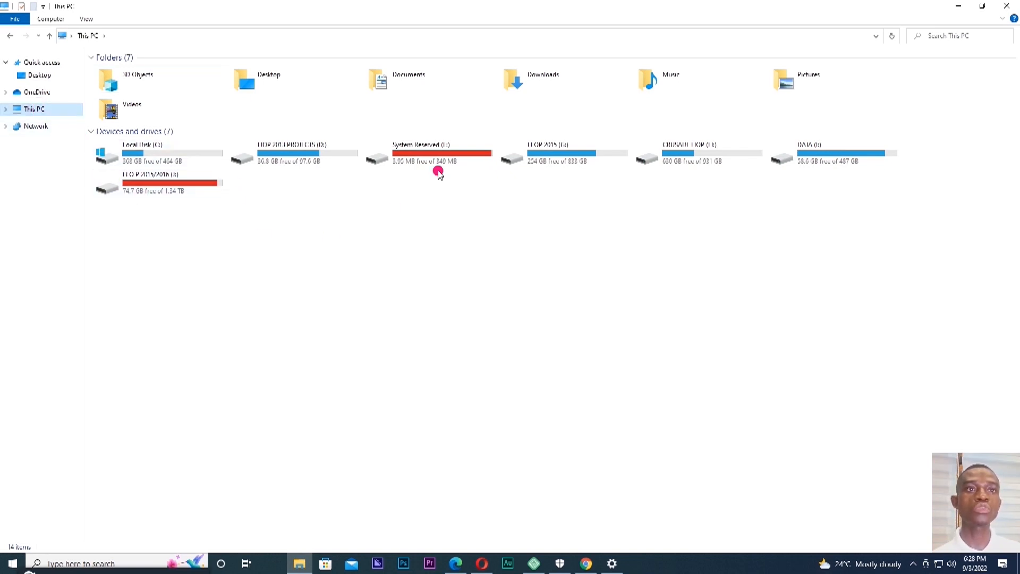
double_click(27, 109)
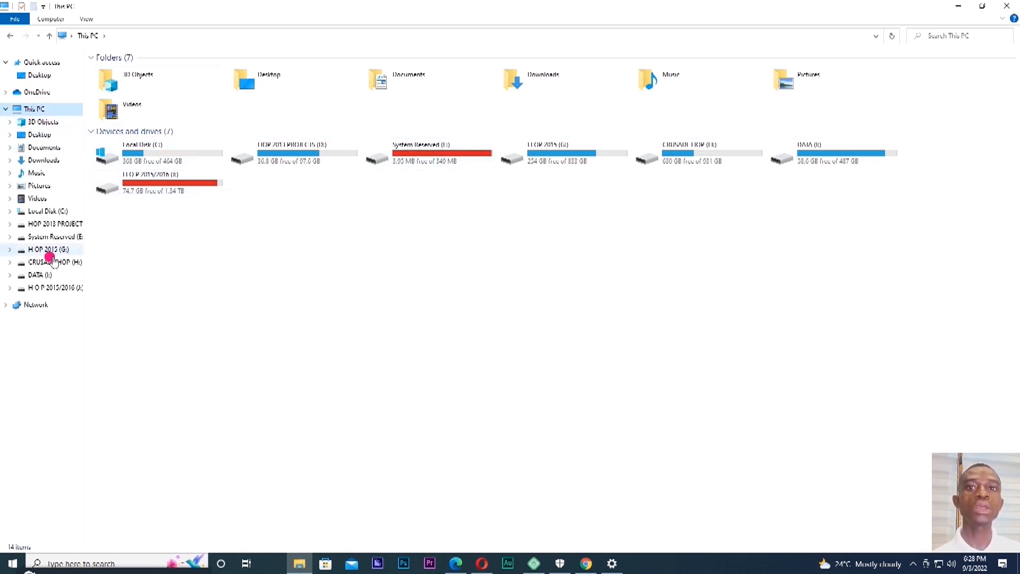
left_click(49, 160)
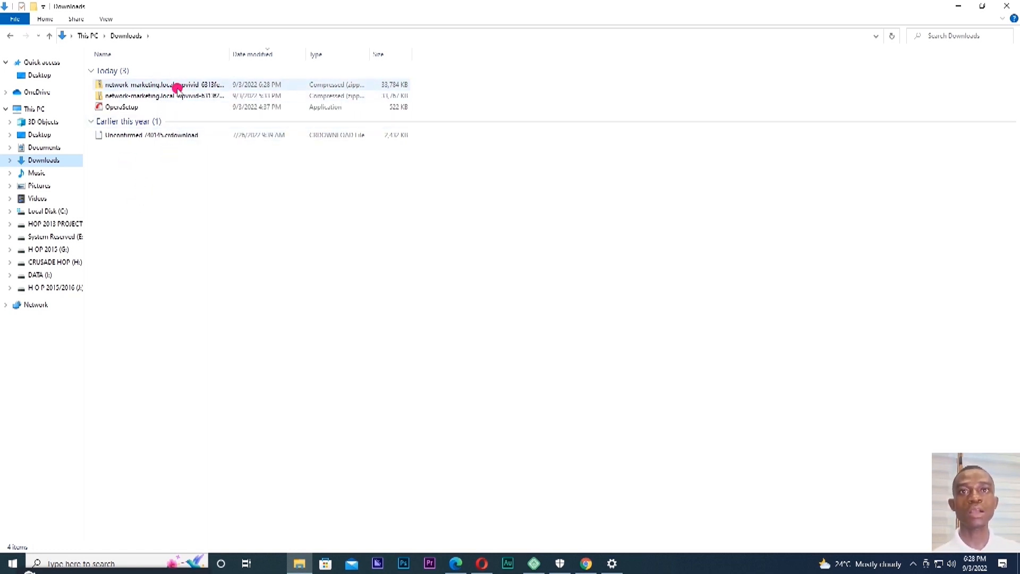
Switch back to Chrome and go from the live site's Contact page to its Home page
left_click(586, 563)
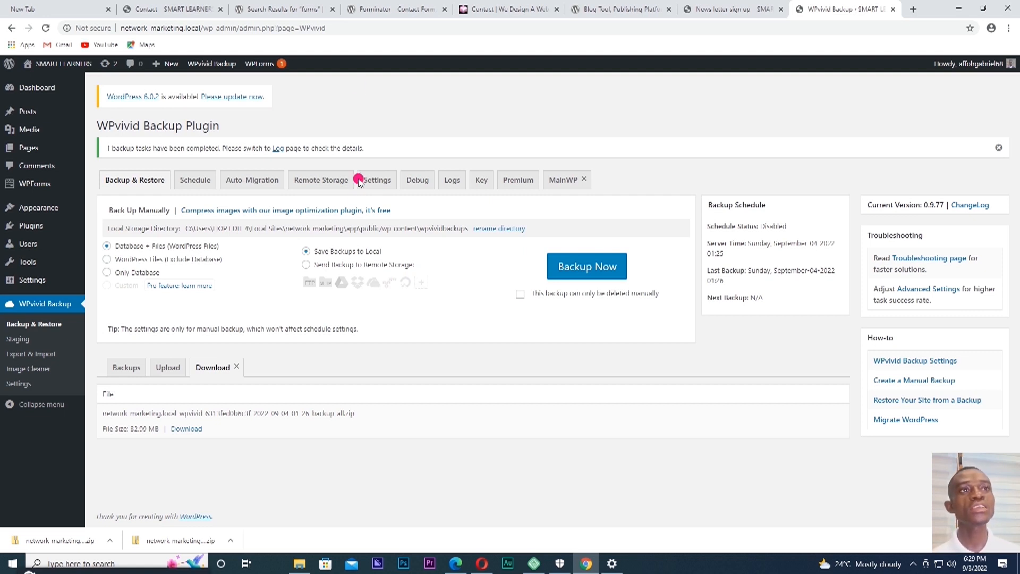
left_click(201, 9)
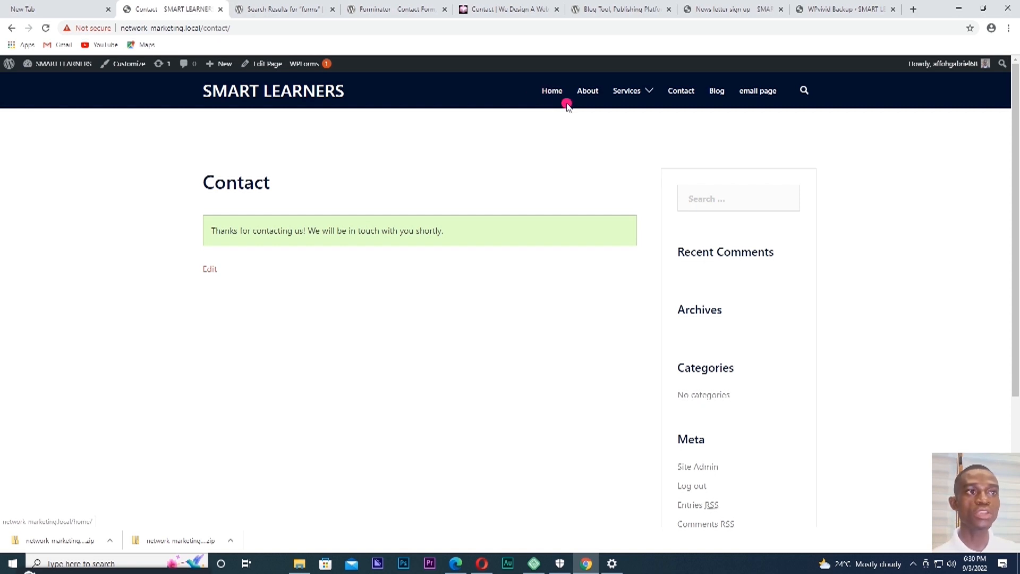
left_click(552, 98)
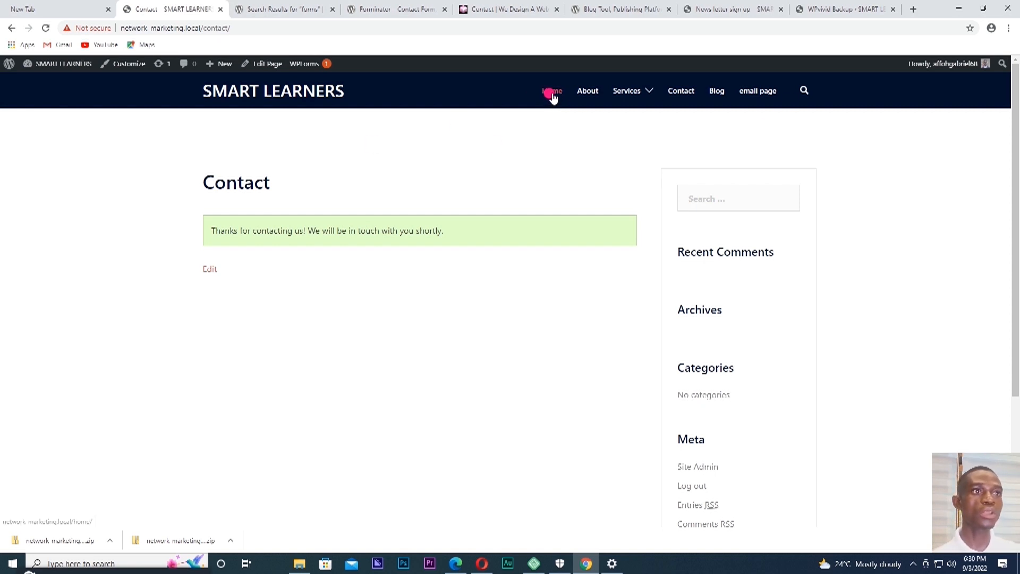